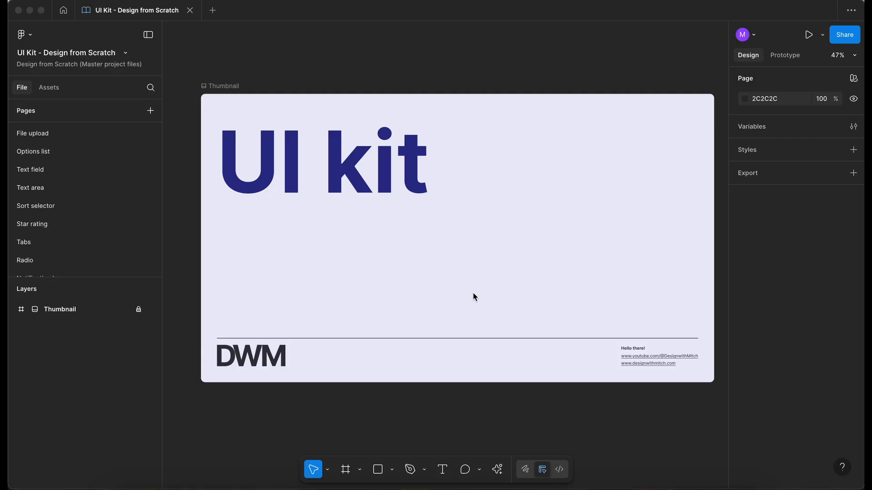
Add a new page named Select right after the Radio page
scroll(123, 172, "down", 2)
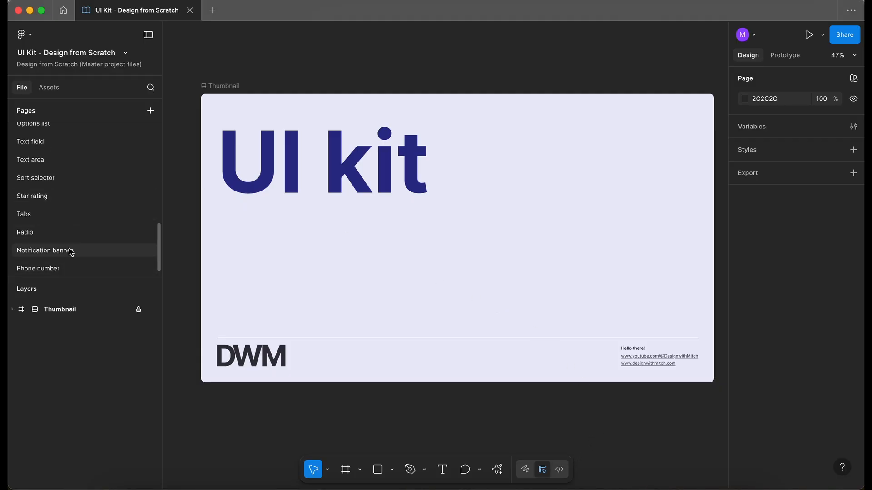
left_click(72, 232)
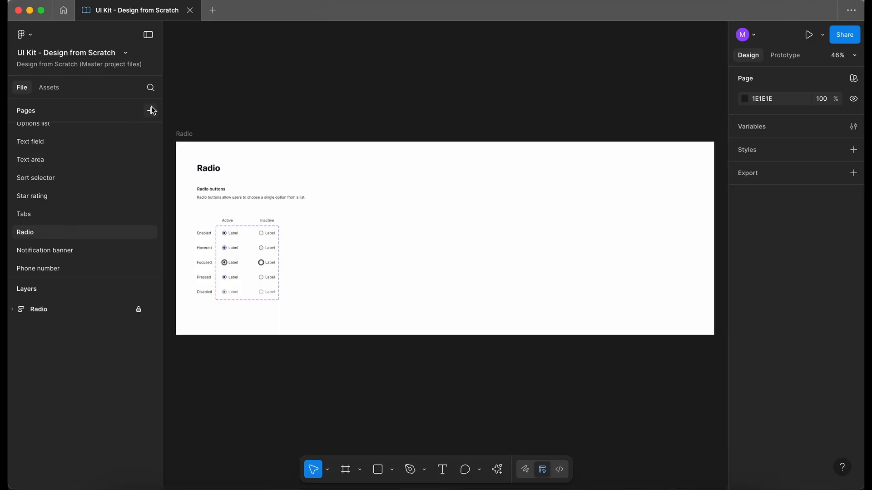
left_click(151, 110)
type("Select")
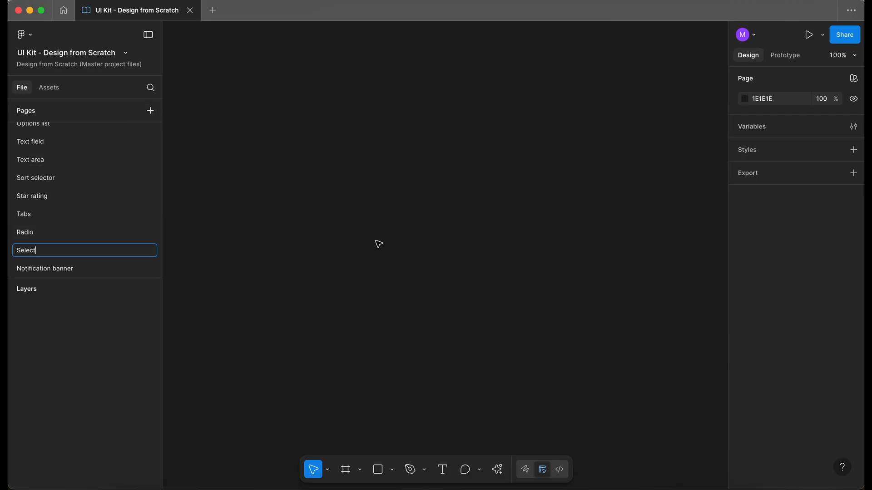
key("Return")
Copy the Text field frame from the Text field page and paste it onto the Select page
scroll(98, 219, "up", 1)
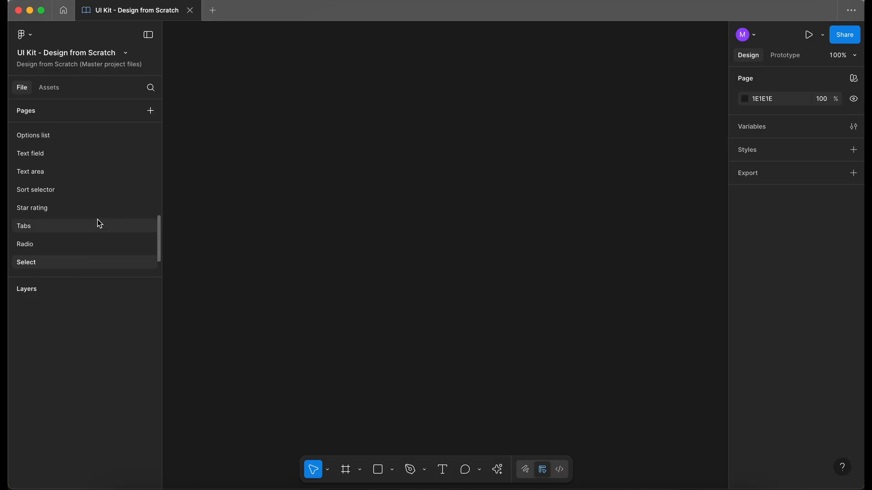
left_click(73, 156)
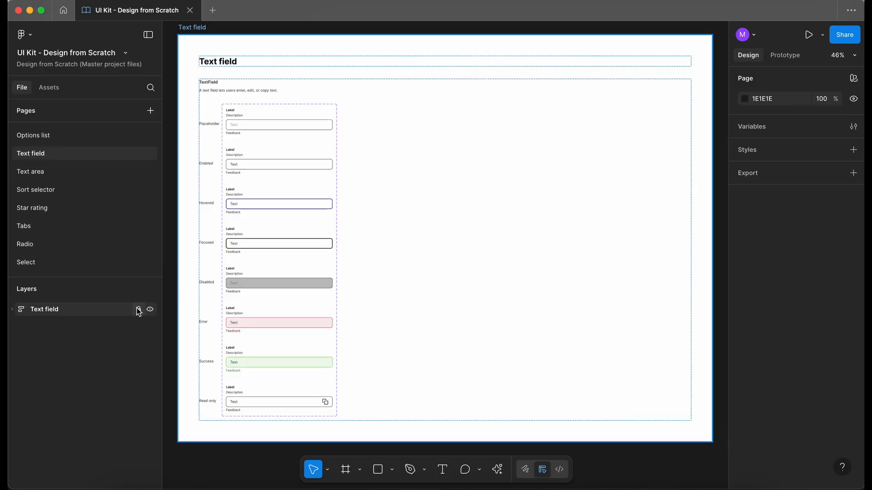
scroll(272, 276, "left", 3)
scroll(272, 277, "up", 1)
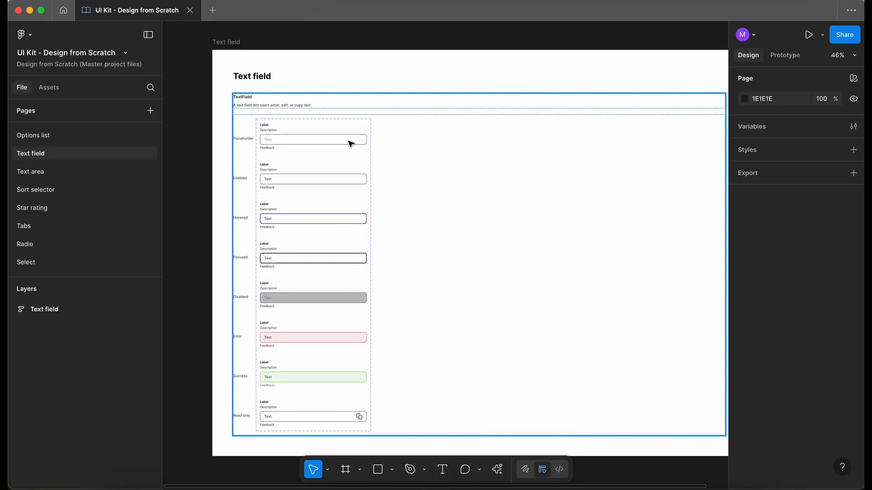
left_click(226, 42)
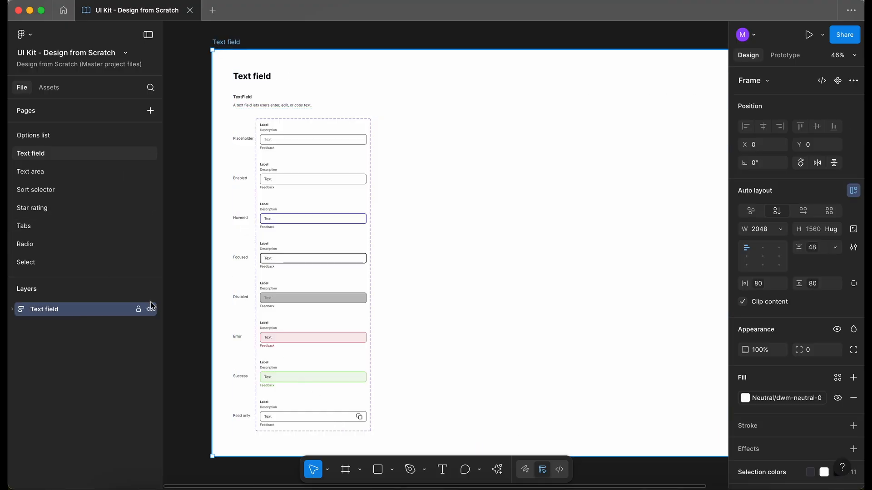
left_click(139, 309)
scroll(111, 225, "down", 2)
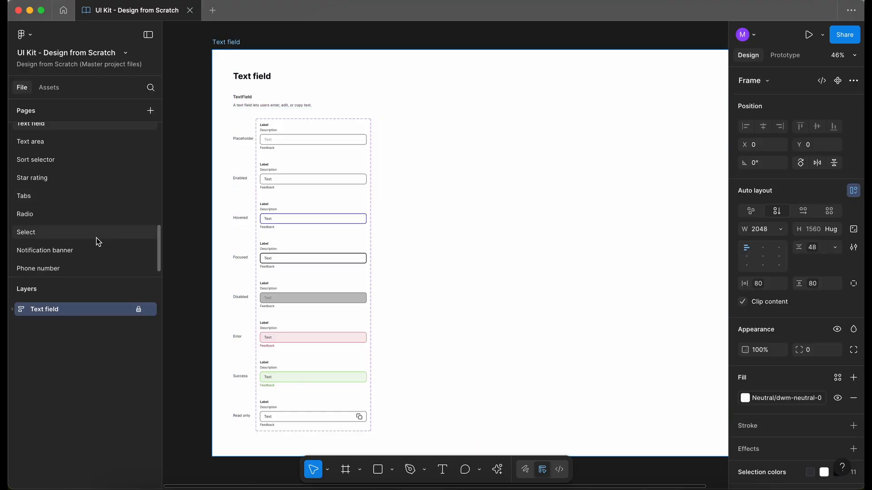
left_click(54, 233)
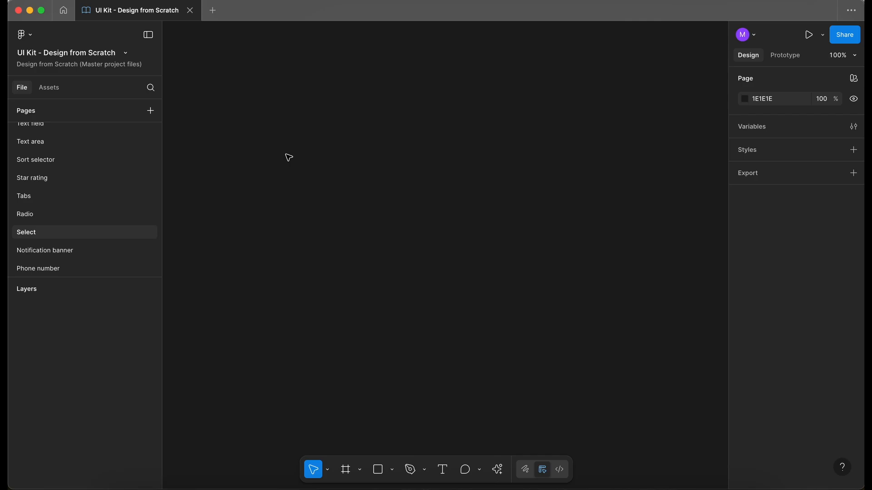
key("cmd+v")
Draw a new frame to the left of the pasted Text field frame
scroll(287, 161, "down", 3)
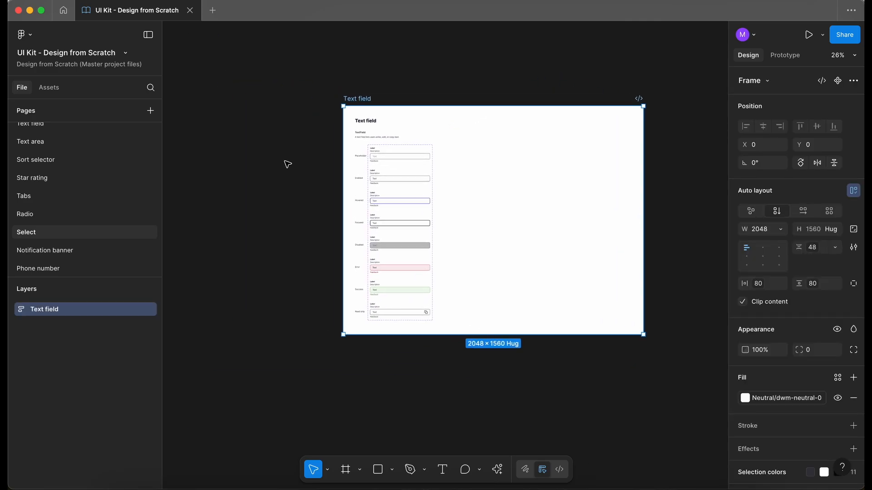
scroll(288, 164, "left", 5)
key("f")
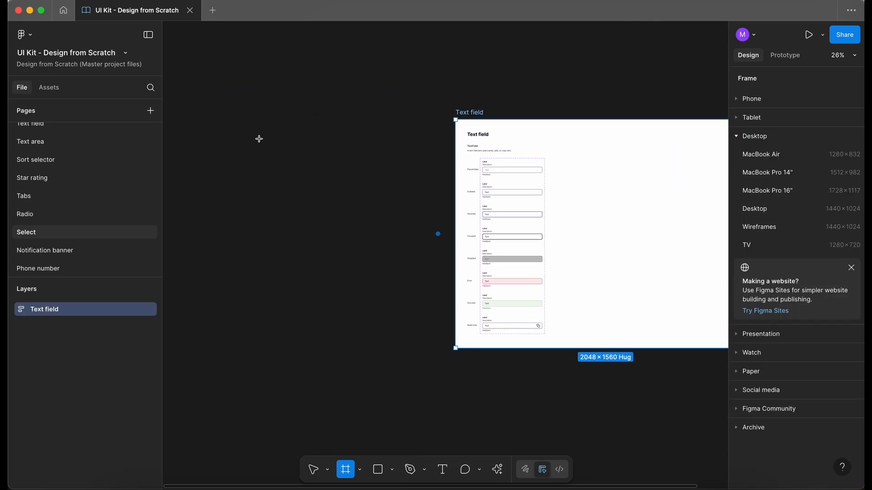
mouse_move(216, 112)
left_mouse_down()
mouse_move(456, 354)
mouse_move(440, 370)
left_mouse_up()
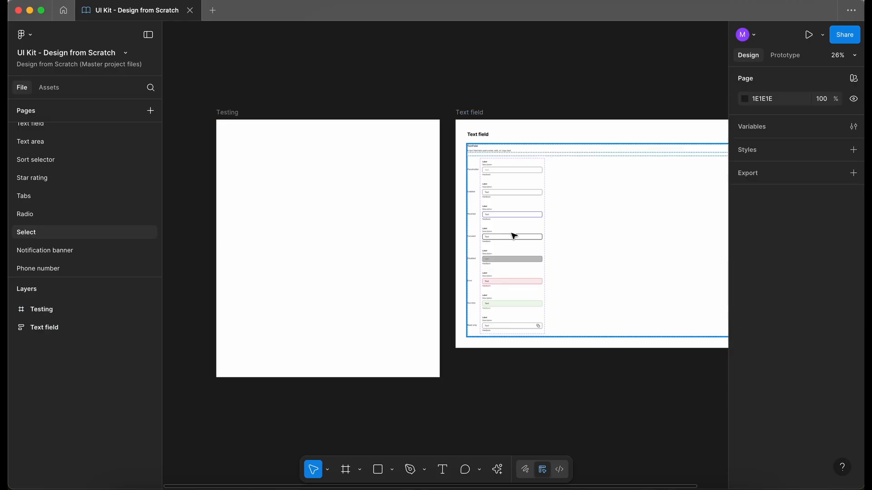
Duplicate the TextField component set from the pasted frame into the new Testing frame
left_click(513, 236, "super")
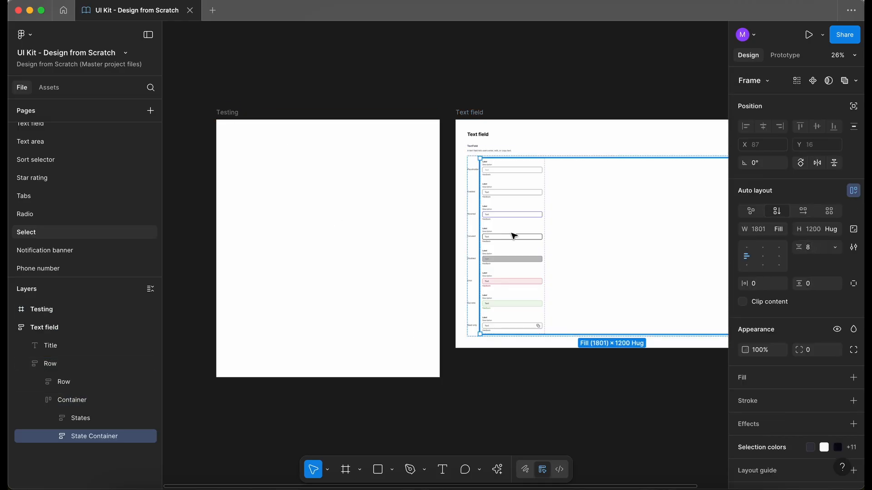
left_click(513, 236)
left_click_drag(522, 229, 274, 225)
Delete the TextField component set from inside the pasted Text field frame
double_click(514, 223)
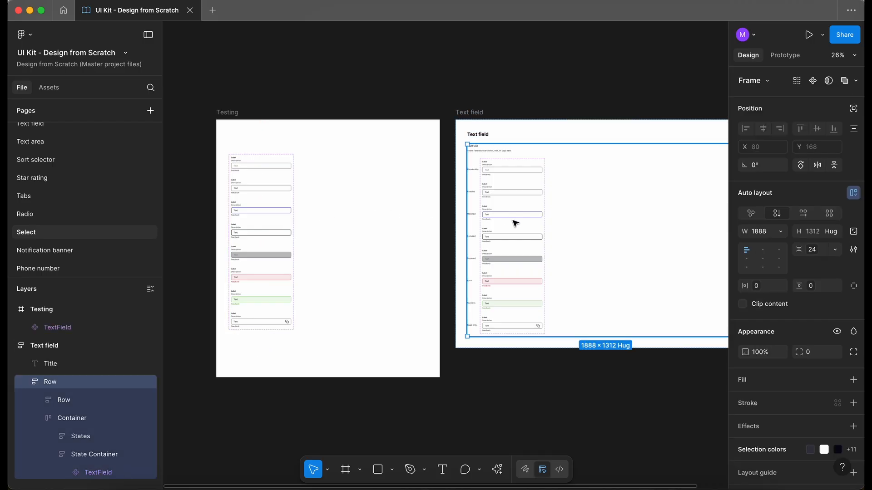
double_click(515, 223)
key("Delete")
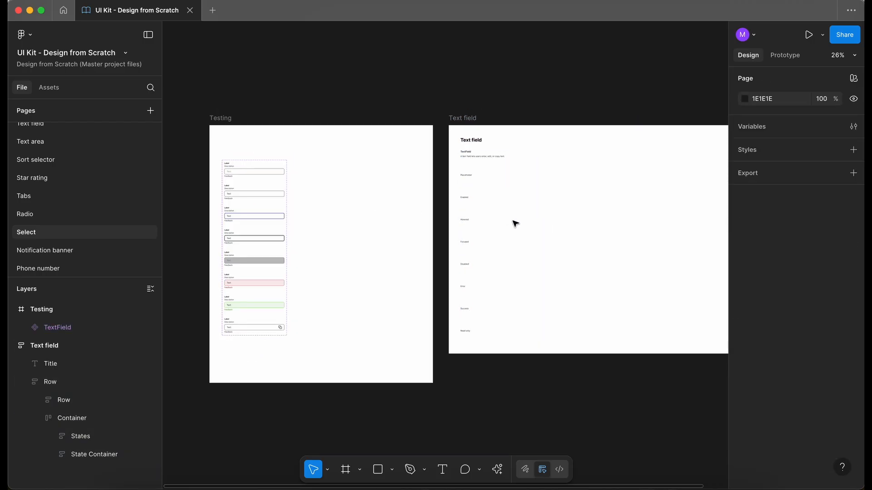
Delete the Read only state label from the Select frame's list of states
scroll(354, 156, "up", 5)
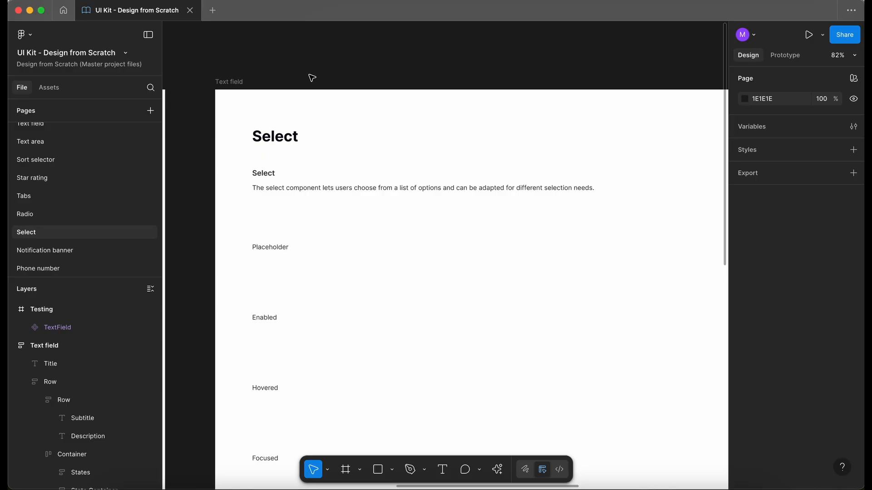
scroll(254, 104, "down", 5)
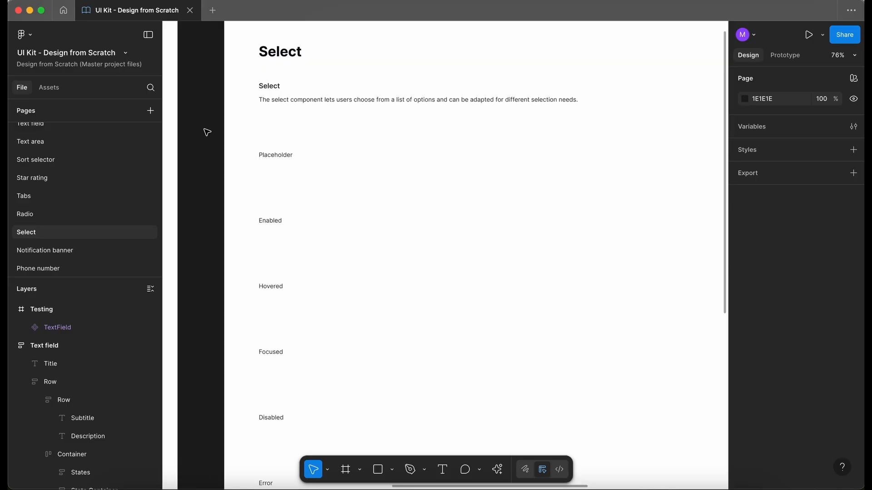
scroll(207, 132, "down", 2)
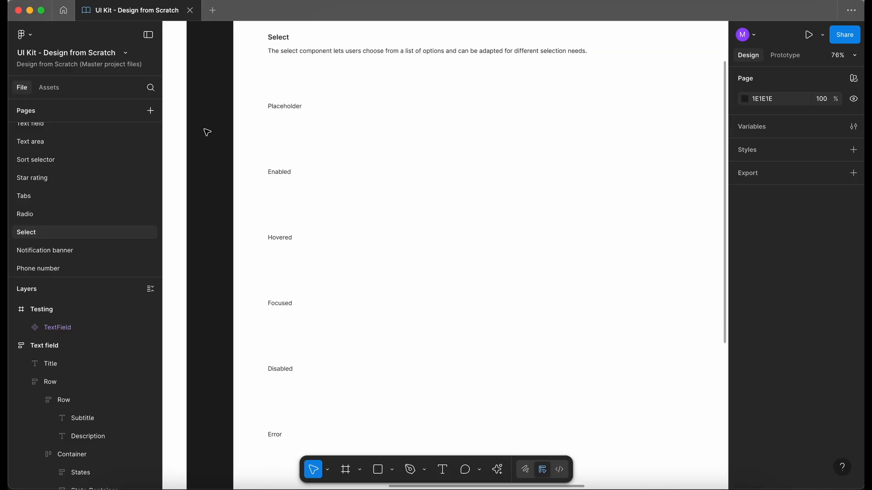
scroll(207, 132, "down", 1)
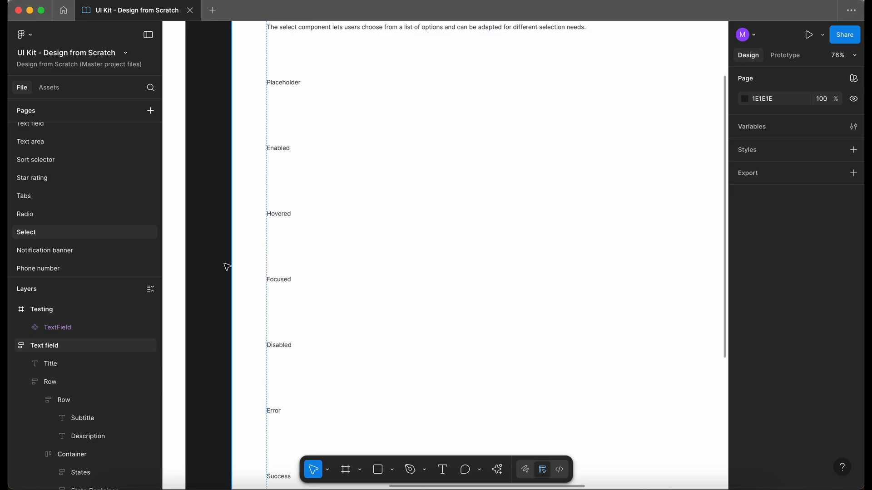
scroll(204, 260, "down", 3)
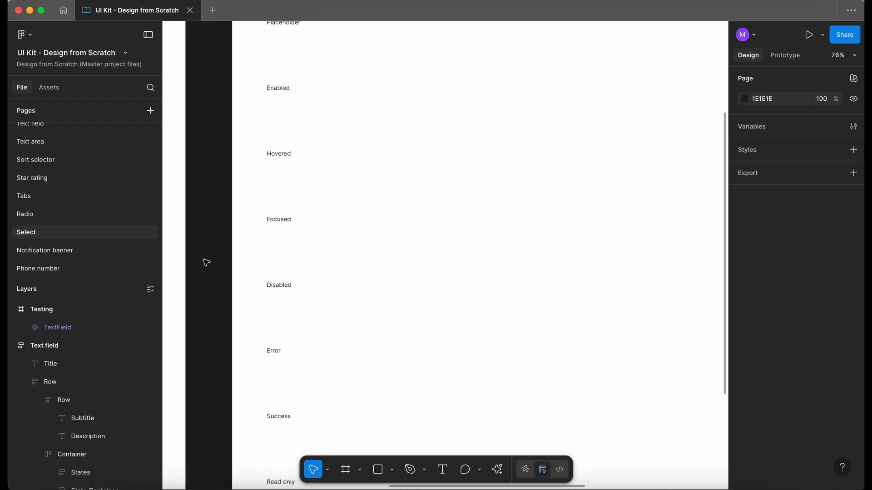
scroll(206, 262, "down", 3)
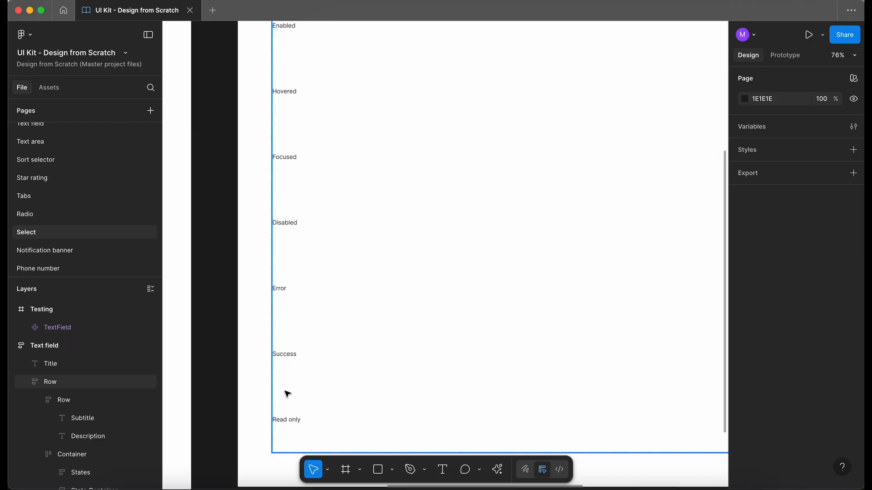
left_click(289, 418)
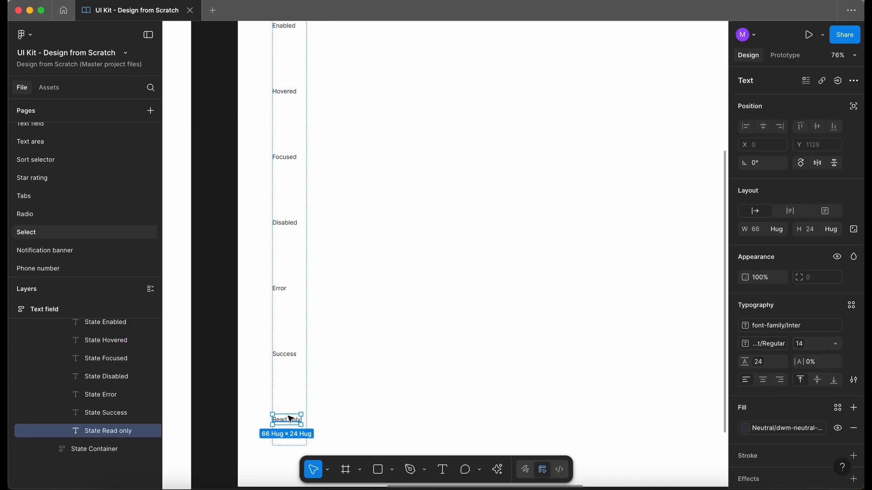
key("Delete")
Duplicate the Placeholder text field variant as an instance beside the component set in the Testing frame
scroll(289, 418, "down", 4)
scroll(290, 418, "left", 5)
scroll(300, 103, "up", 5)
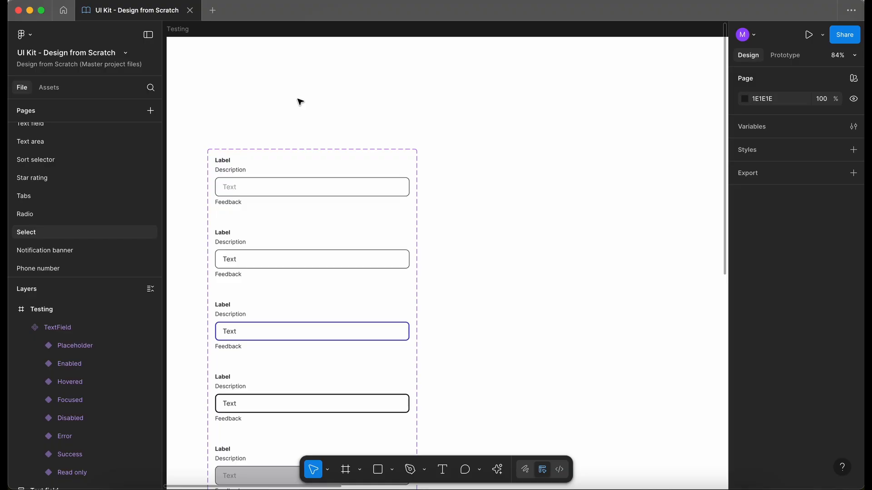
left_click(235, 178)
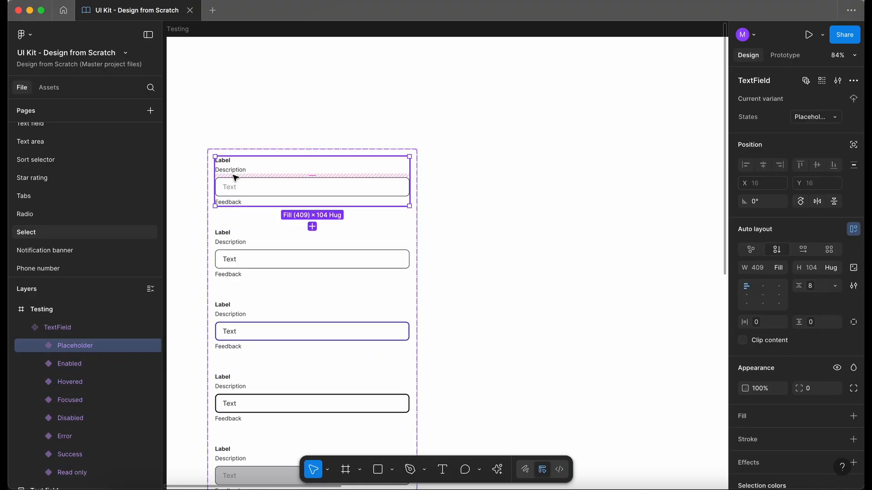
left_click_drag(243, 177, 513, 176)
Detach the duplicated text field instance from its component
scroll(514, 176, "right", 2)
scroll(513, 176, "down", 1)
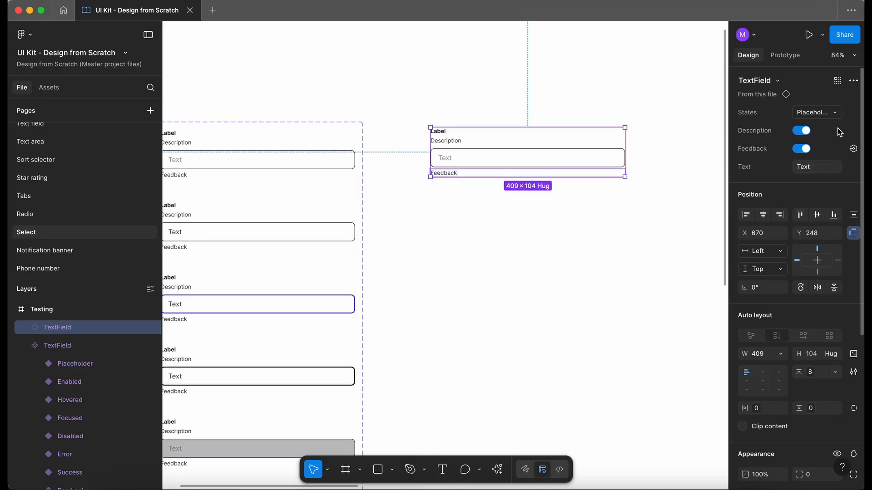
right_click(464, 154)
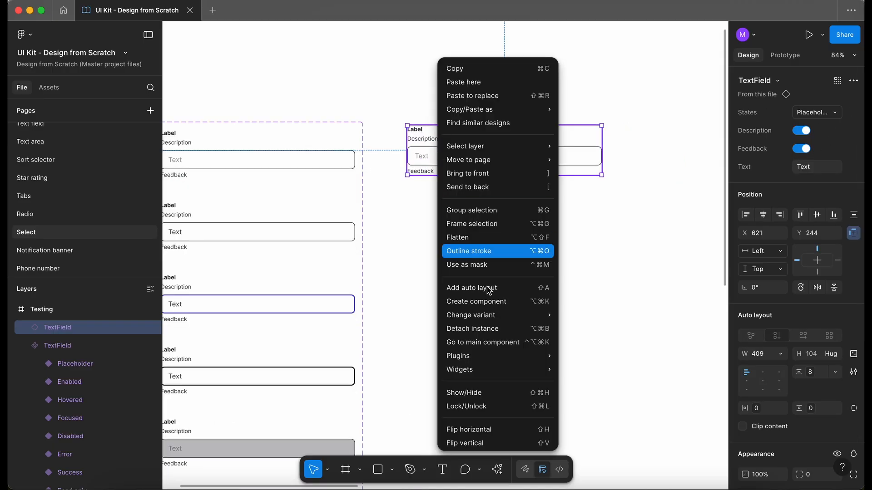
left_click(505, 330)
Copy the column of state labels from the Select frame into the Testing frame beside the detached text field
scroll(464, 253, "down", 5)
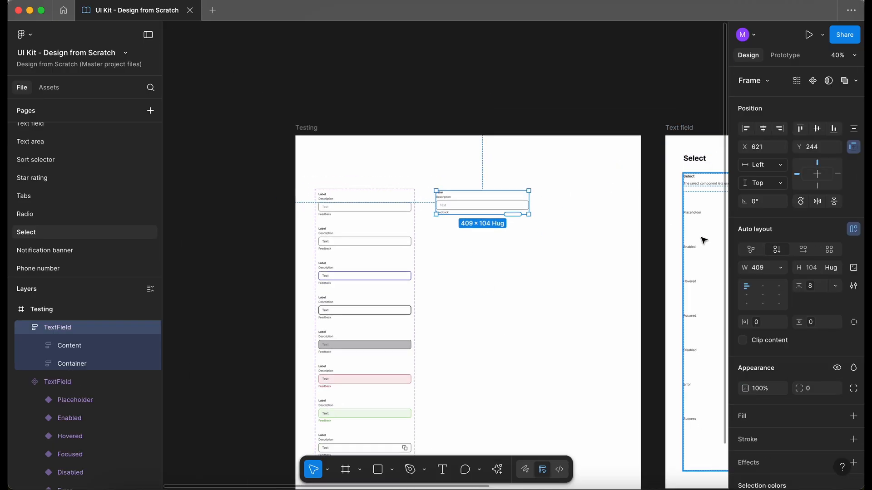
left_click(694, 238, "super")
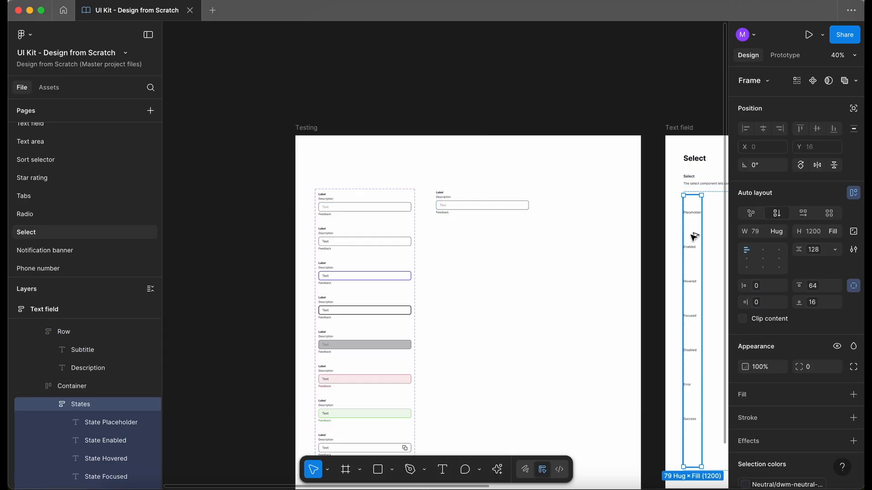
left_click_drag(693, 236, 431, 227)
left_click(470, 211)
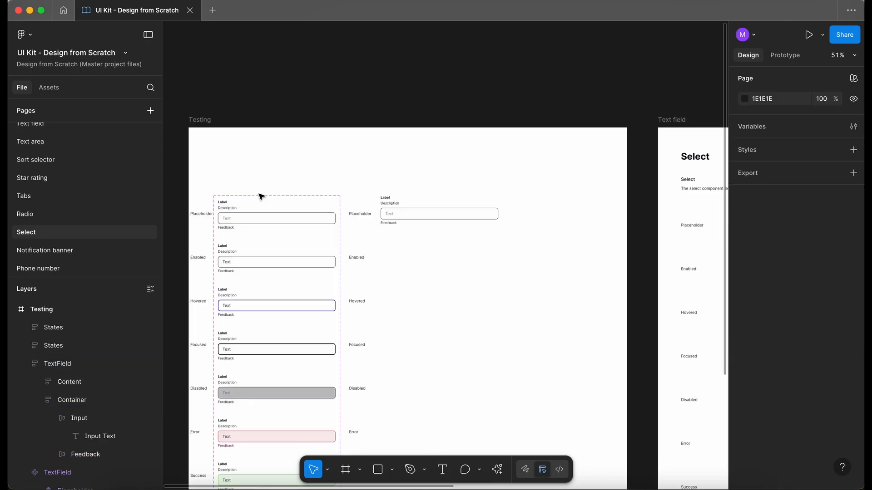
Search the assets for sort and place a SortSelector instance above the detached text field
scroll(376, 155, "up", 3)
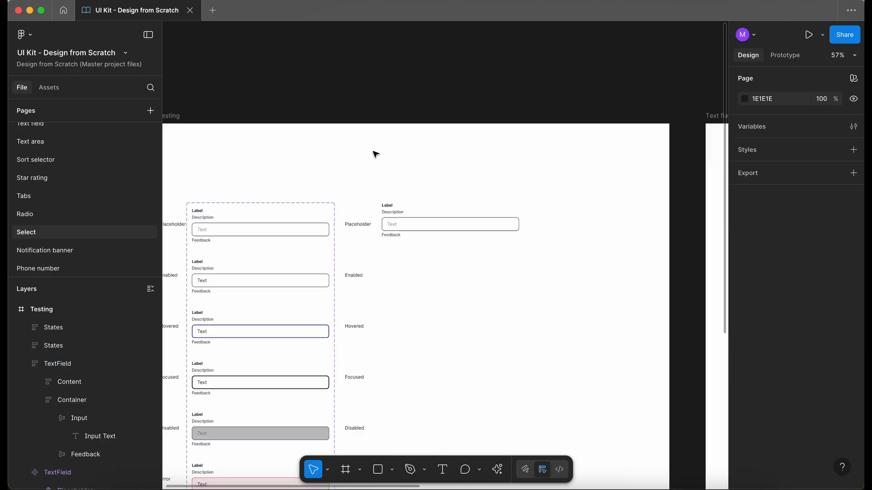
scroll(375, 154, "right", 1)
scroll(375, 154, "up", 3)
scroll(376, 154, "up", 5)
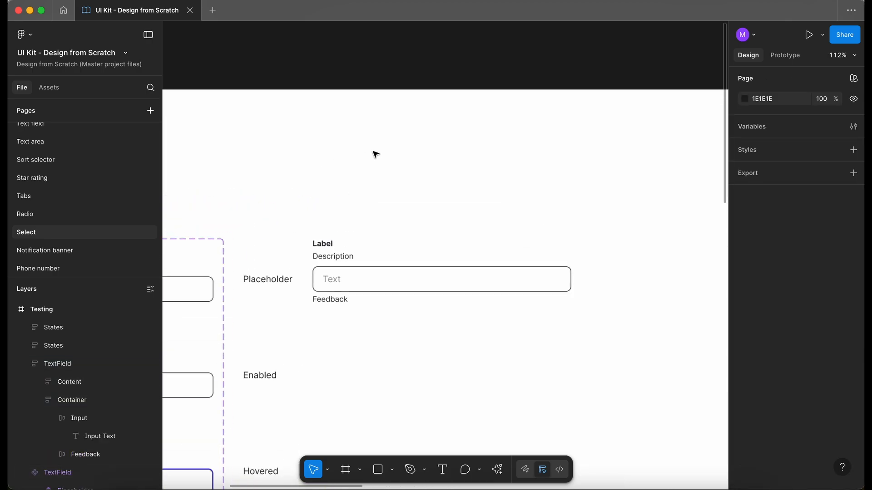
left_click(50, 87)
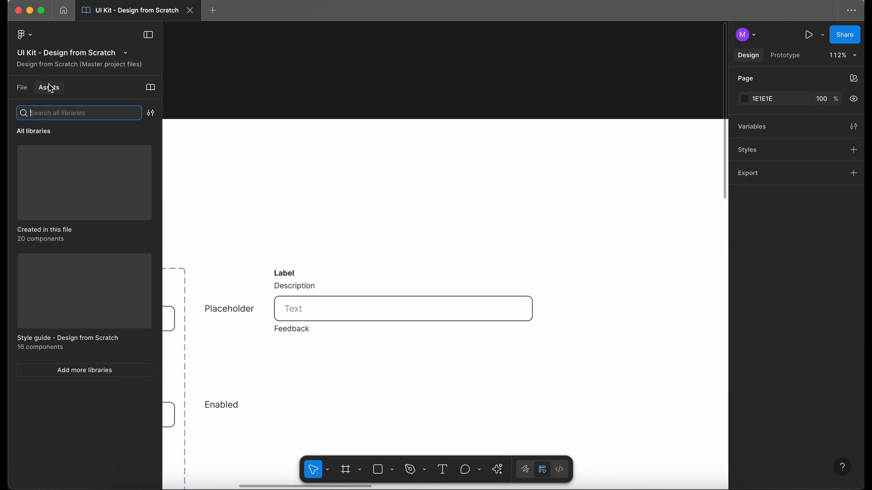
type("sort")
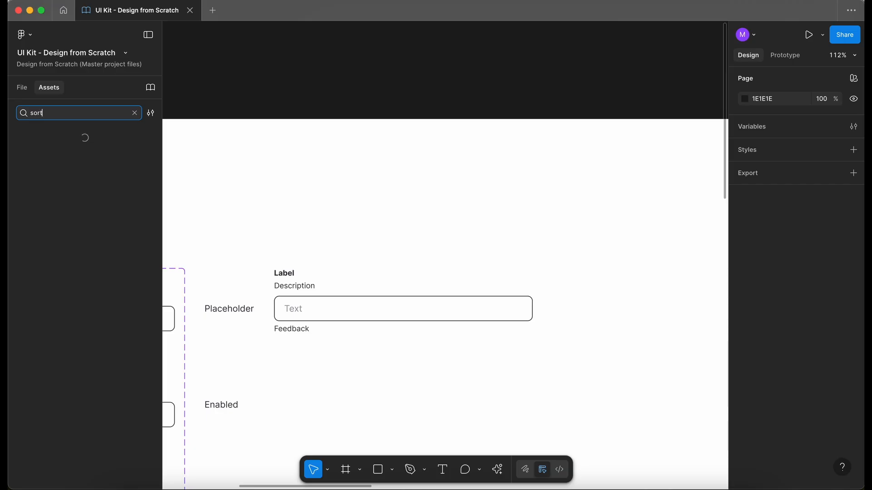
left_click_drag(43, 163, 378, 140)
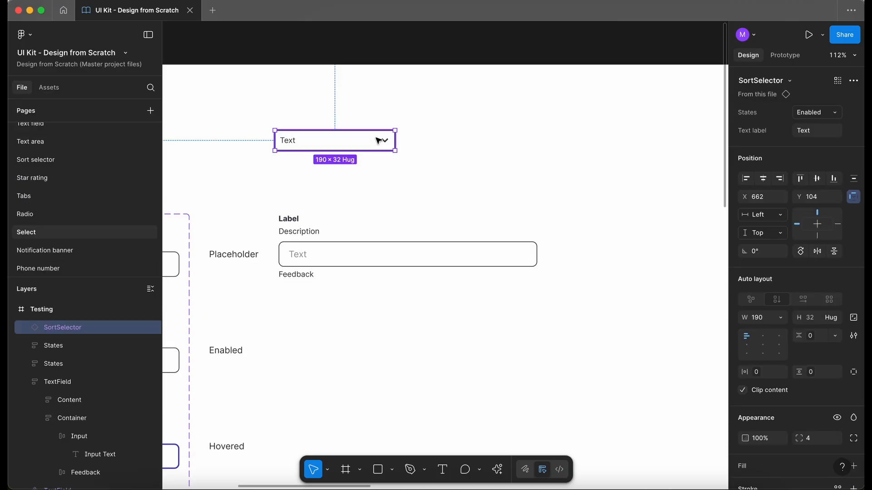
Detach the SortSelector instance and paste its chevron icon slot into the detached text field's input
right_click(360, 143)
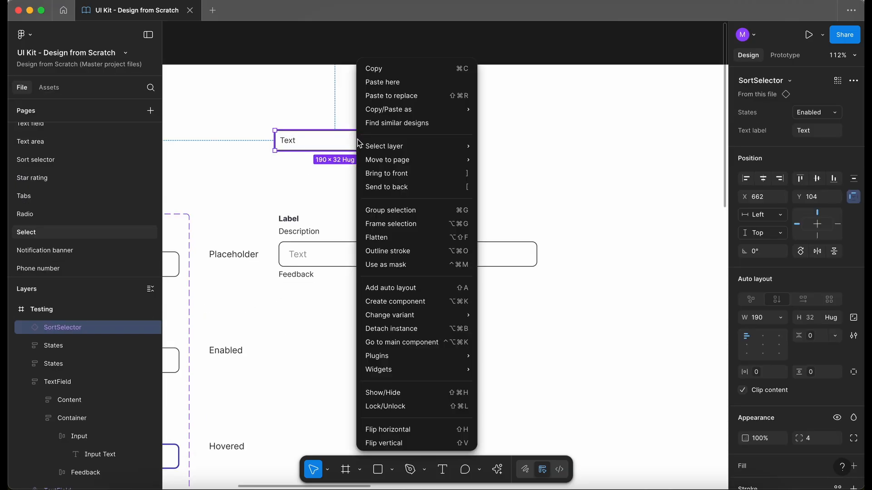
left_click(385, 331)
double_click(385, 142)
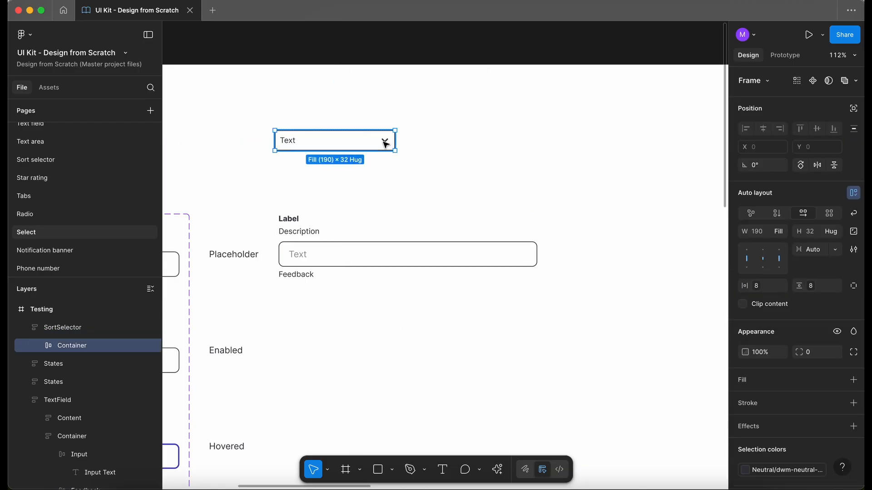
double_click(385, 143)
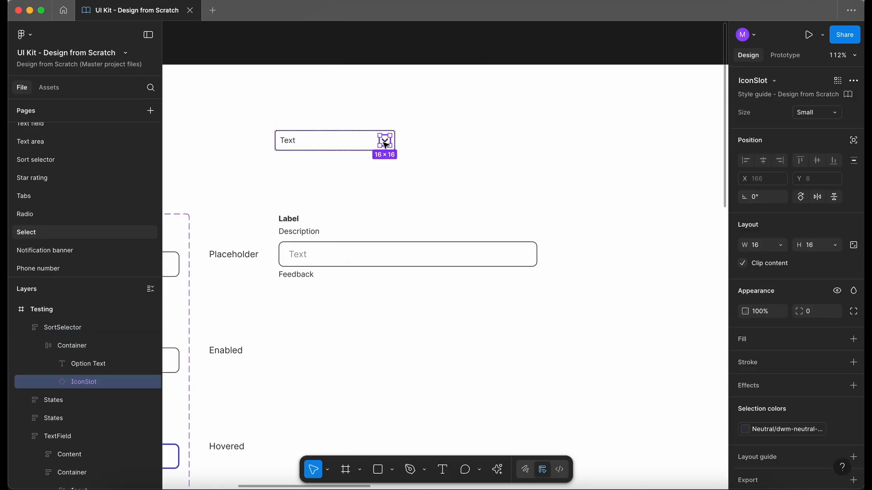
left_click(325, 257)
double_click(326, 259)
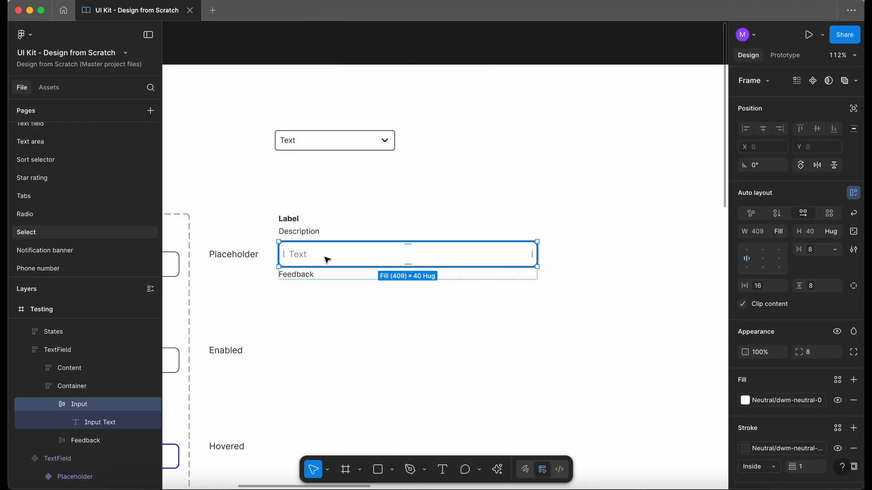
key("ctrl+v")
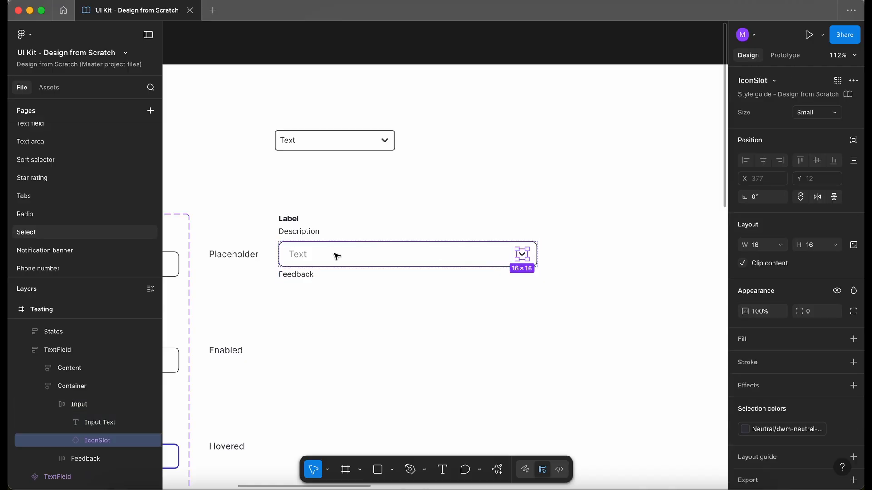
Set the pasted icon slot's size to Large
left_click(804, 114)
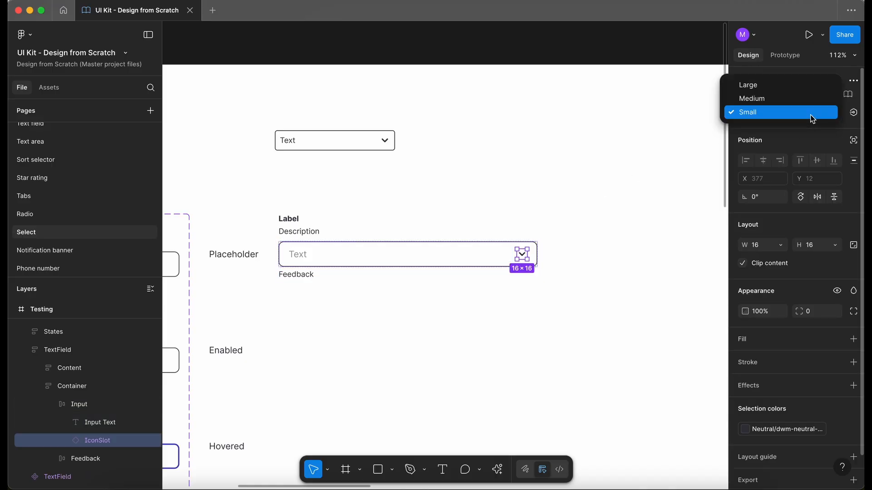
left_click(797, 88)
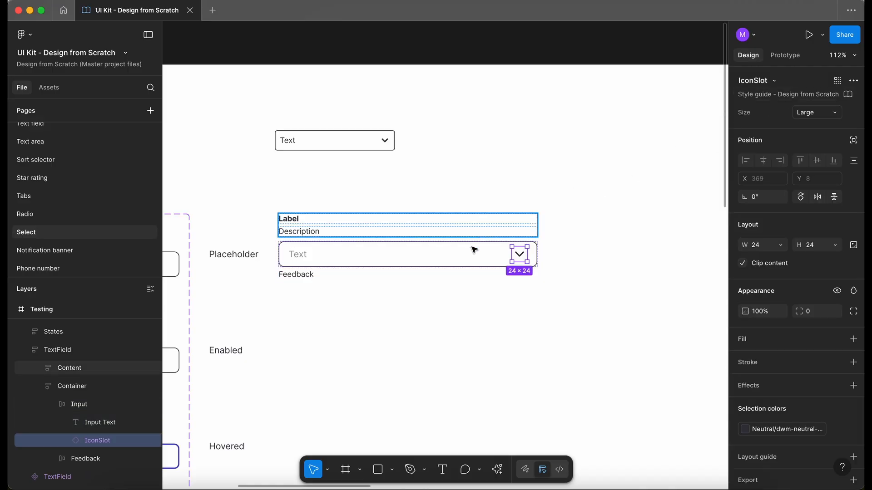
Delete the detached SortSelector above the text field
scroll(470, 261, "up", 3)
scroll(383, 239, "up", 1)
left_click(308, 105)
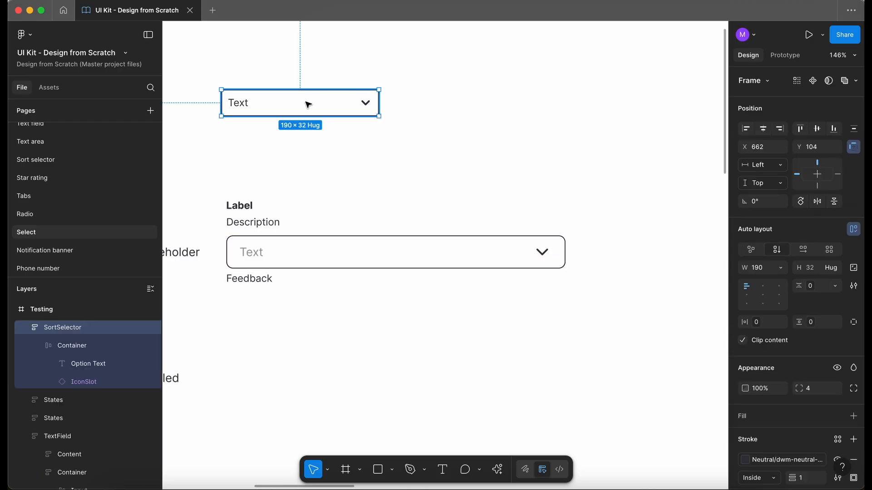
key("Delete")
Wrap the icon slot in an auto layout frame and rename the frame Dropdown
scroll(306, 103, "down", 1)
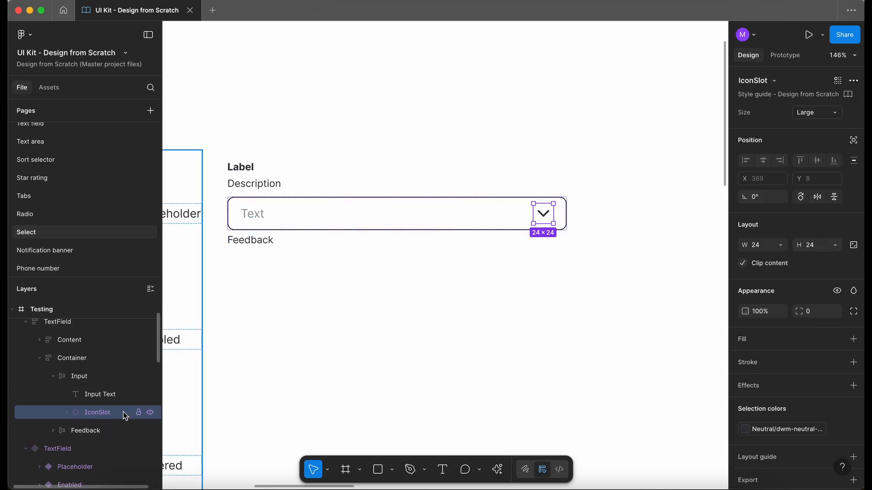
key("shift+a")
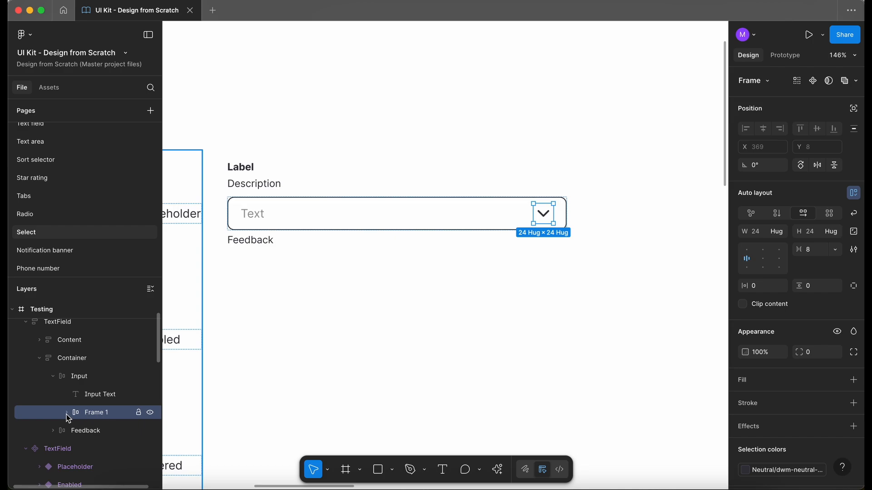
left_click(66, 412)
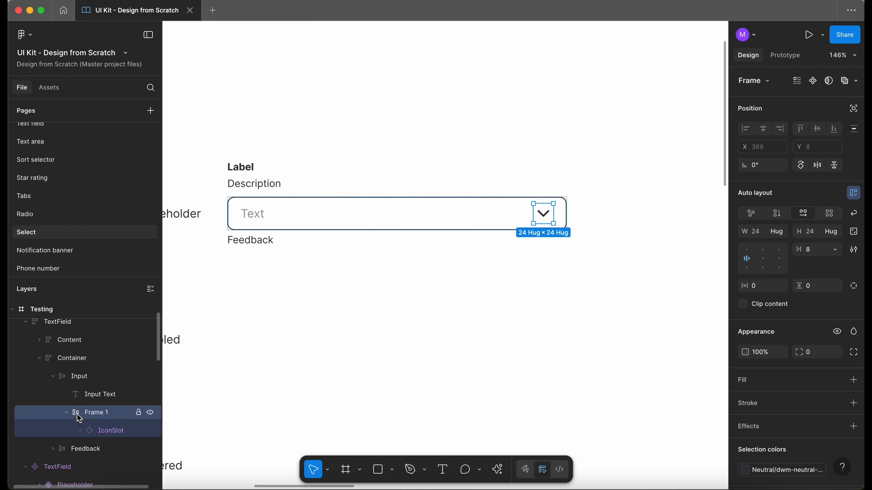
double_click(101, 413)
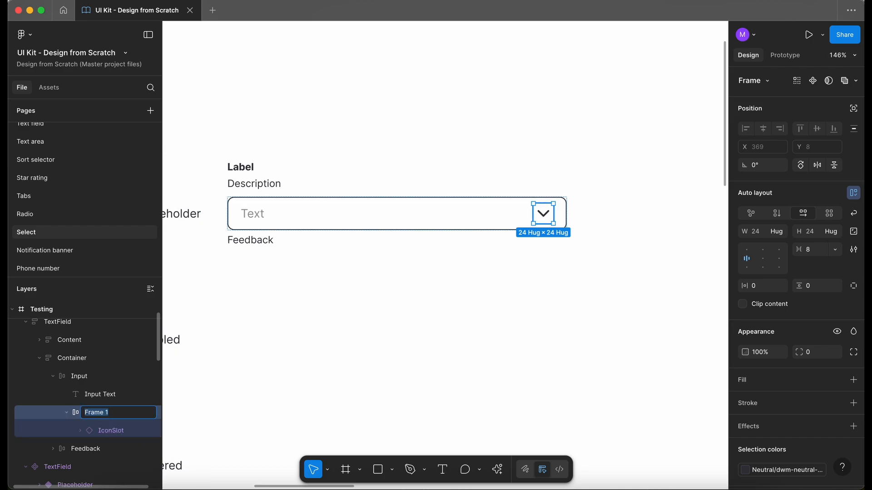
type("Dropdown")
Search the assets for phone and place a PhoneNumber instance above the select field
left_click(258, 355)
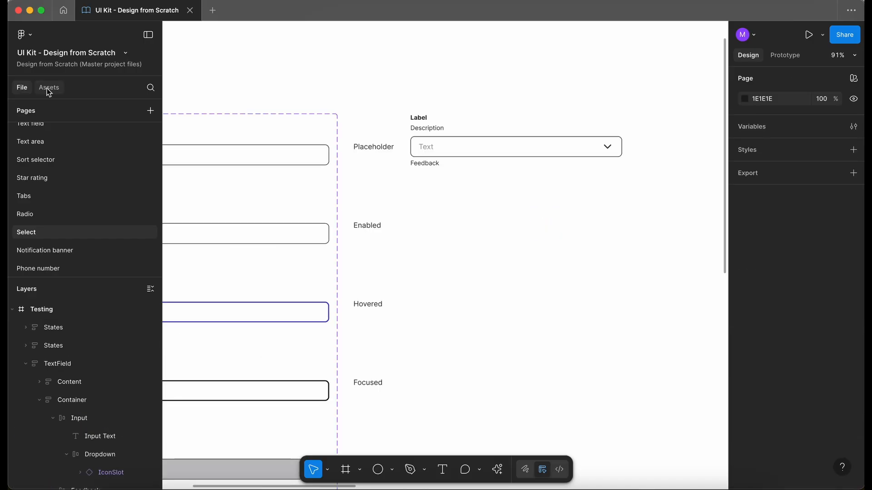
left_click(49, 88)
type("phone")
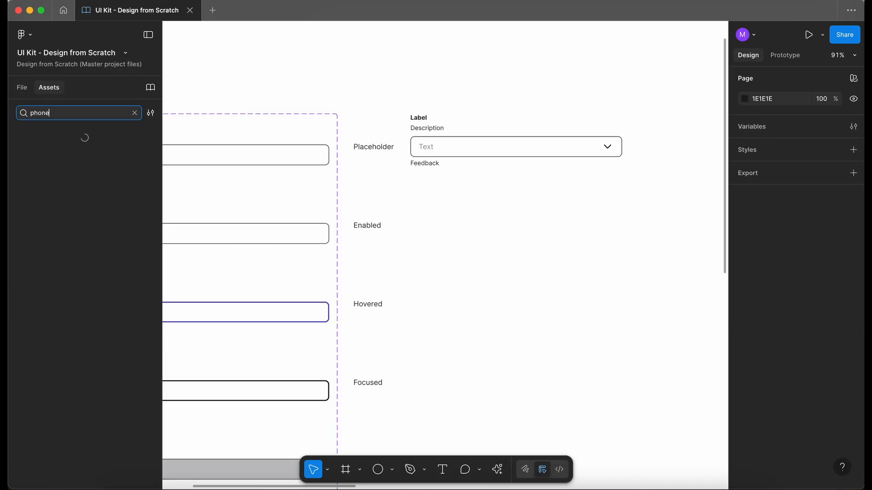
left_click_drag(48, 171, 493, 98)
scroll(528, 57, "up", 2)
scroll(528, 57, "right", 2)
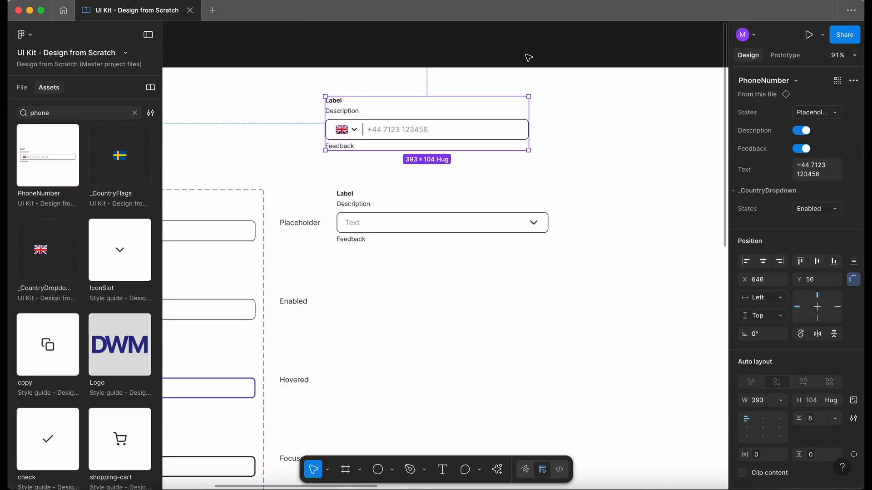
Copy the divider line from the PhoneNumber's country dropdown and paste it before the icon in the Dropdown frame
left_click(19, 91)
scroll(365, 148, "up", 5)
scroll(365, 149, "right", 2)
scroll(365, 149, "up", 1)
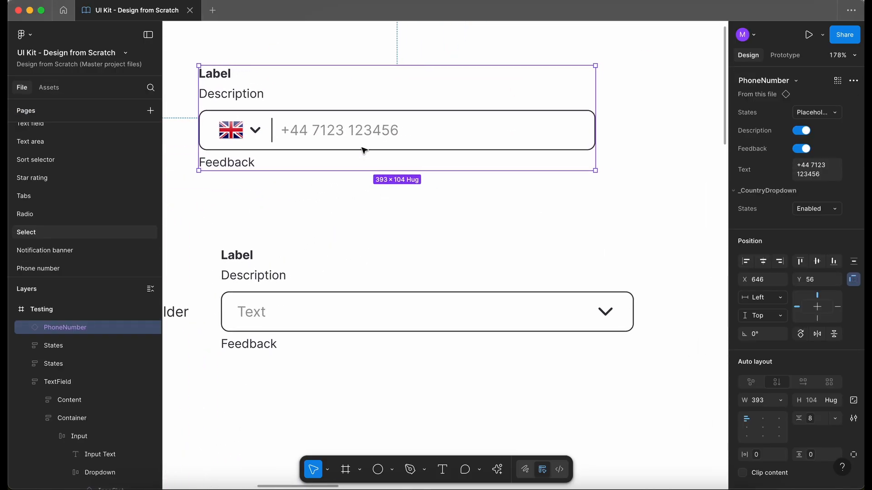
double_click(272, 130)
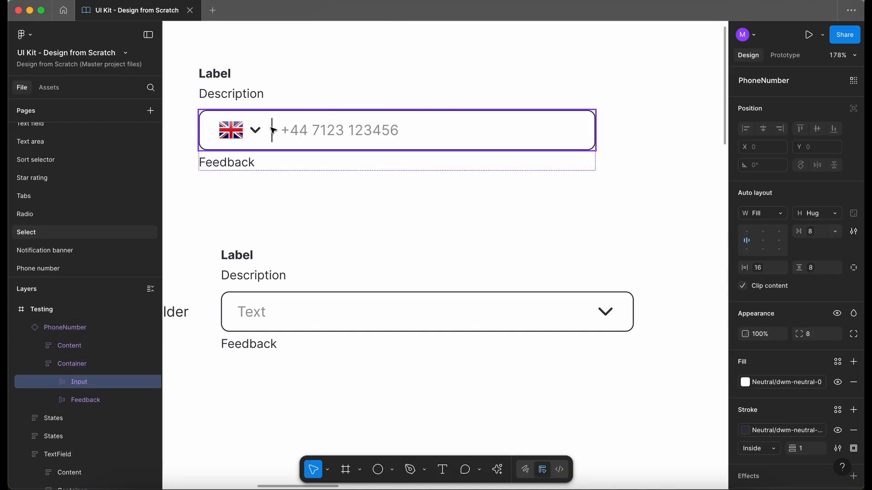
double_click(271, 131)
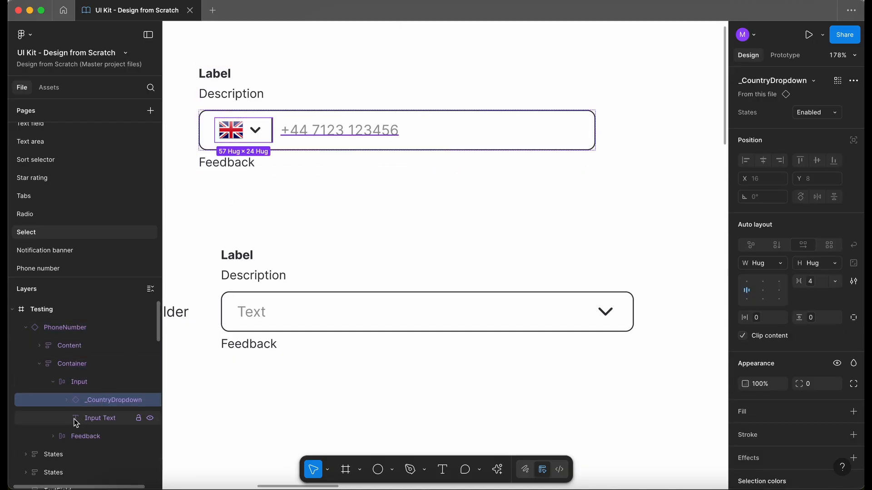
left_click(66, 400)
left_click(105, 436)
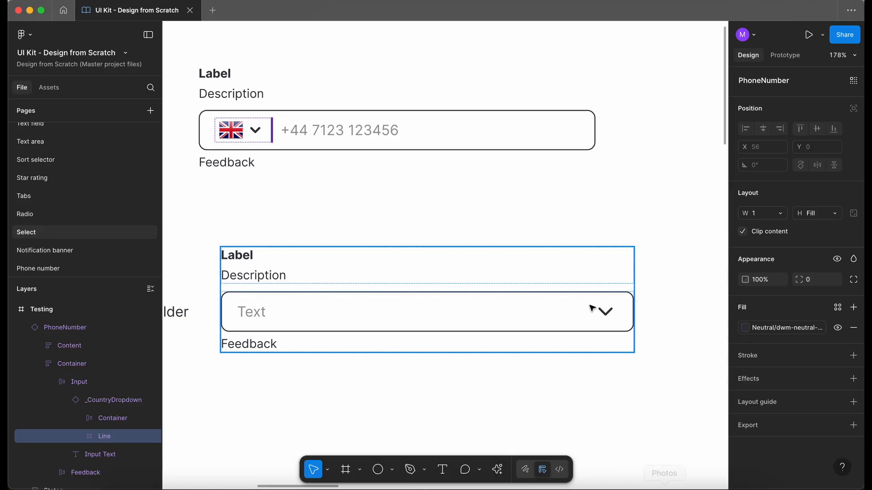
double_click(607, 313)
double_click(607, 313)
double_click(607, 313)
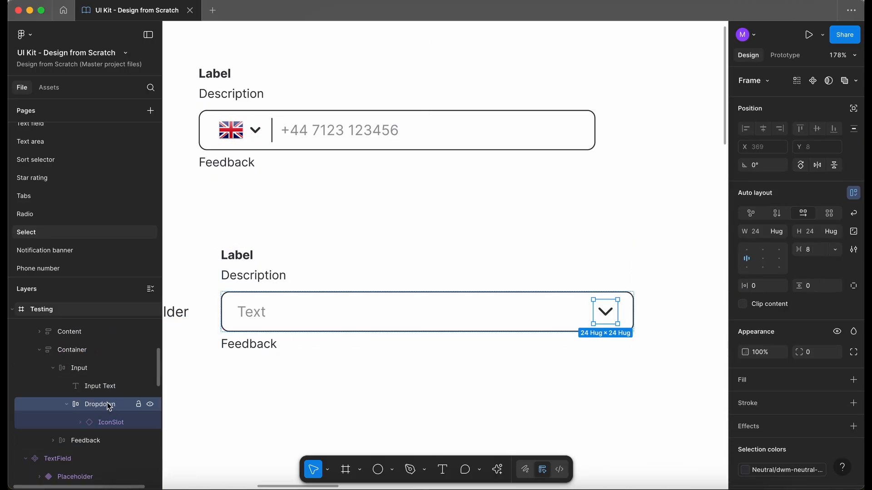
key("ctrl+v")
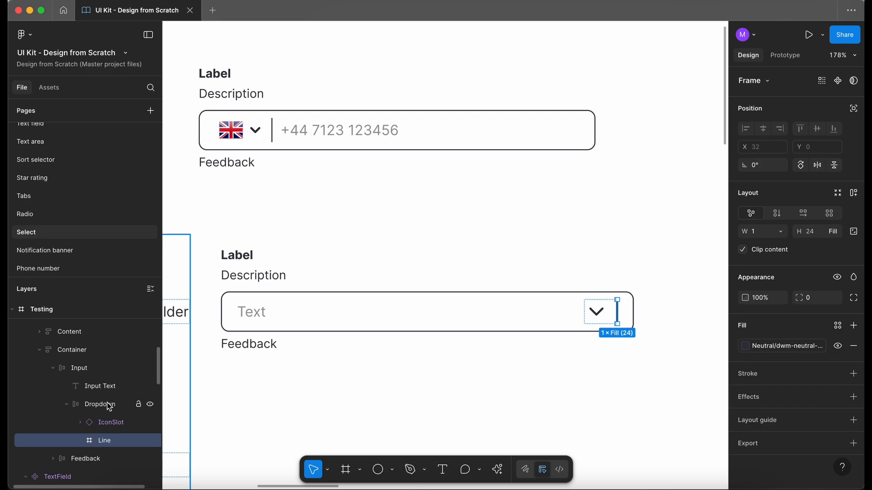
key("Left")
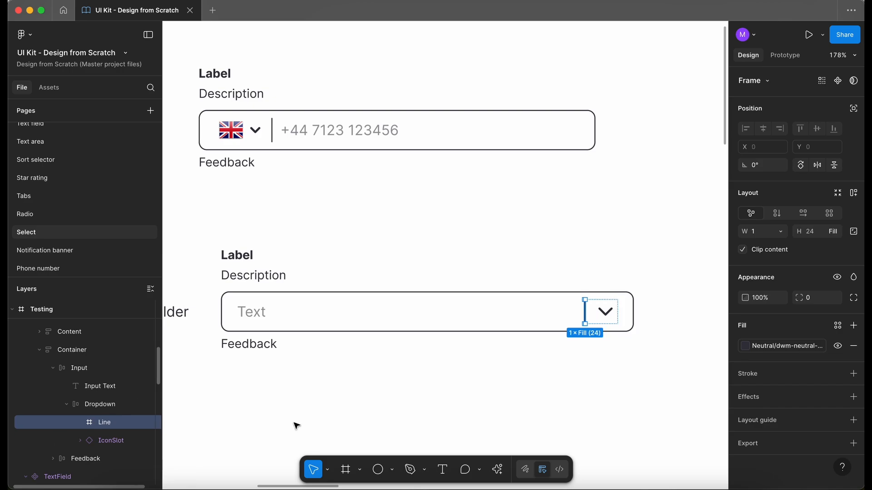
Set the Dropdown frame's item spacing to the 8px spacing variable
key("shift+Return")
left_click(834, 251)
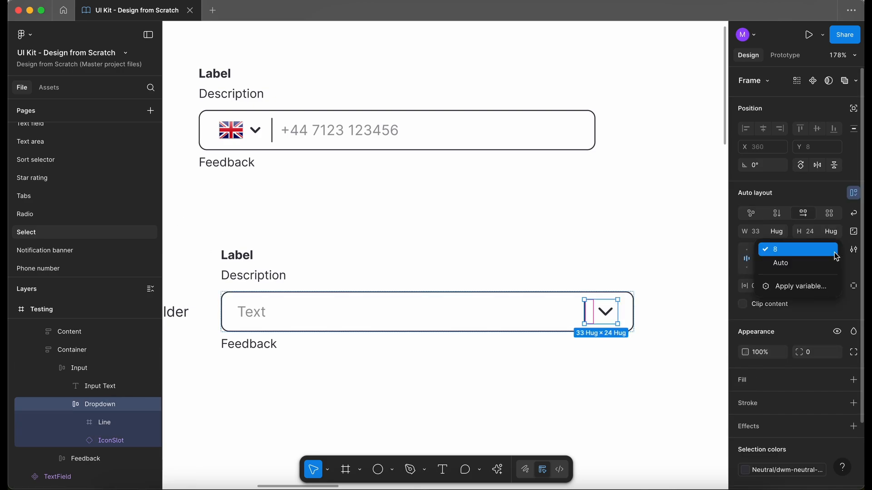
left_click(808, 287)
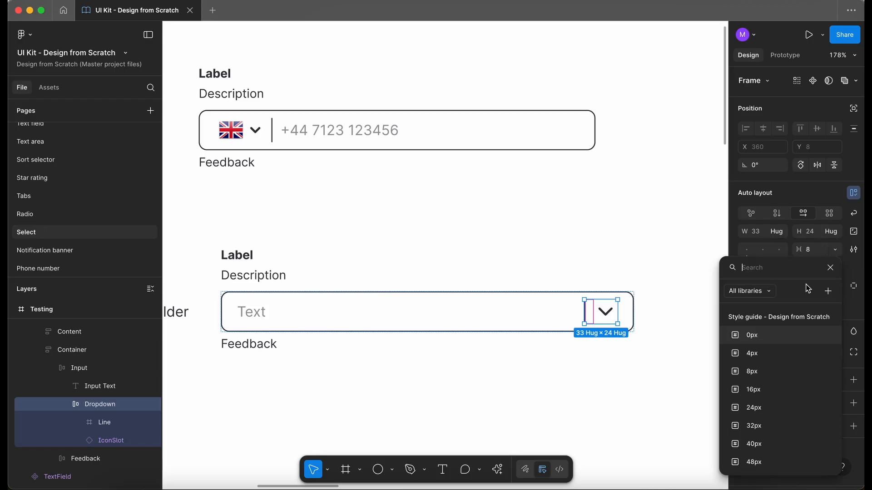
left_click(758, 353)
left_click(782, 286)
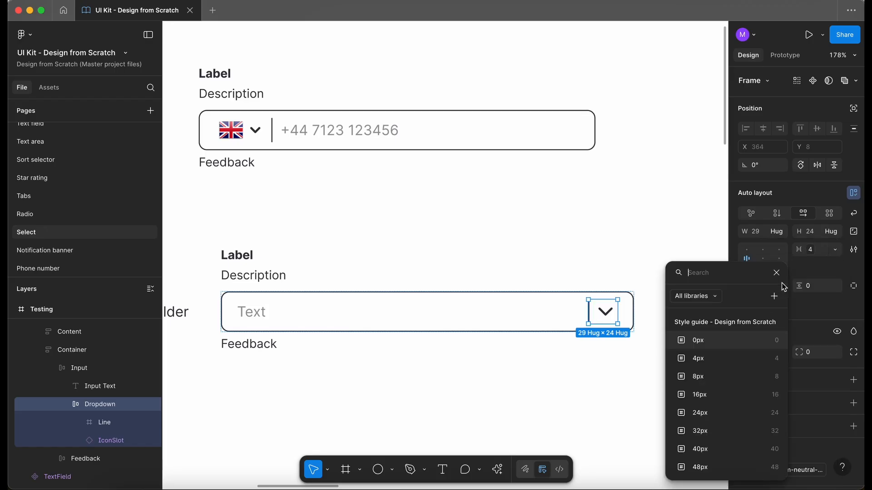
left_click(721, 338)
left_click(834, 286)
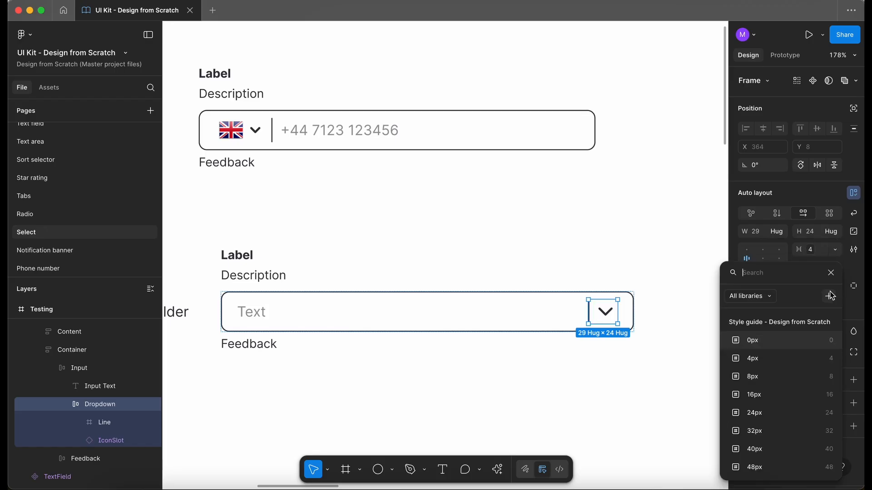
left_click(763, 341)
scroll(643, 345, "down", 2)
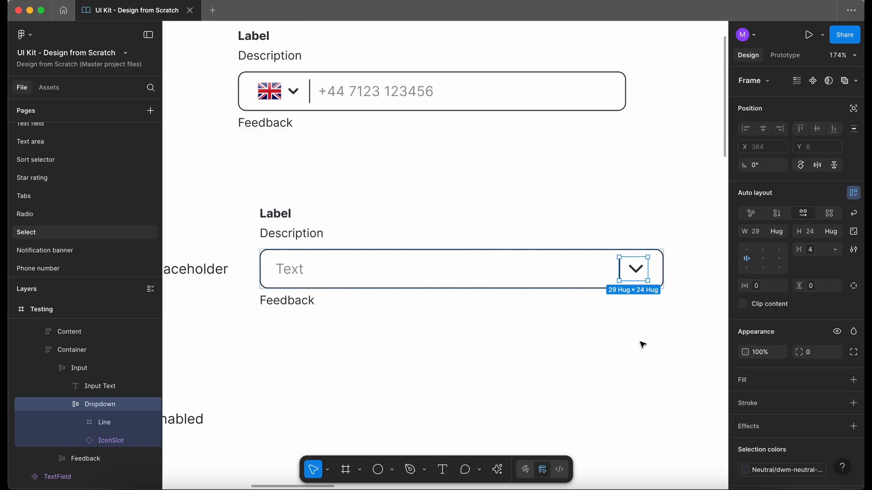
left_click(812, 251)
left_click(752, 388)
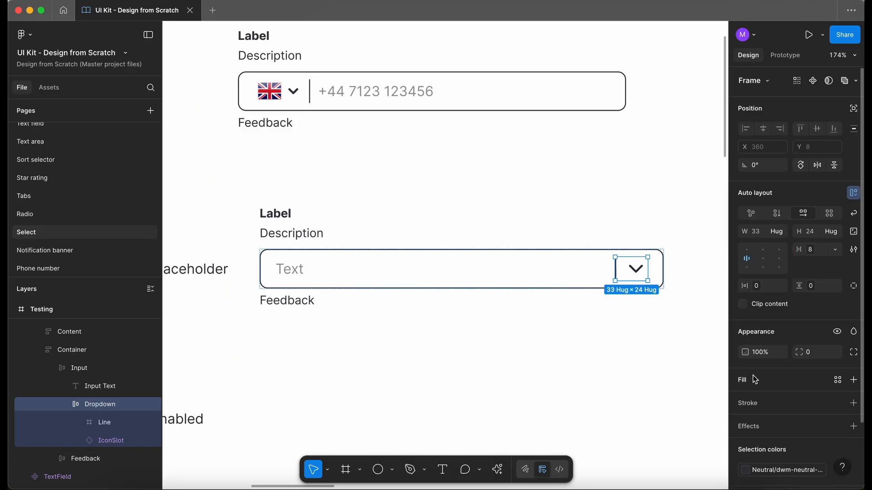
Delete the PhoneNumber instance from the Testing frame
left_click(586, 350)
scroll(588, 351, "down", 3)
scroll(588, 351, "down", 3)
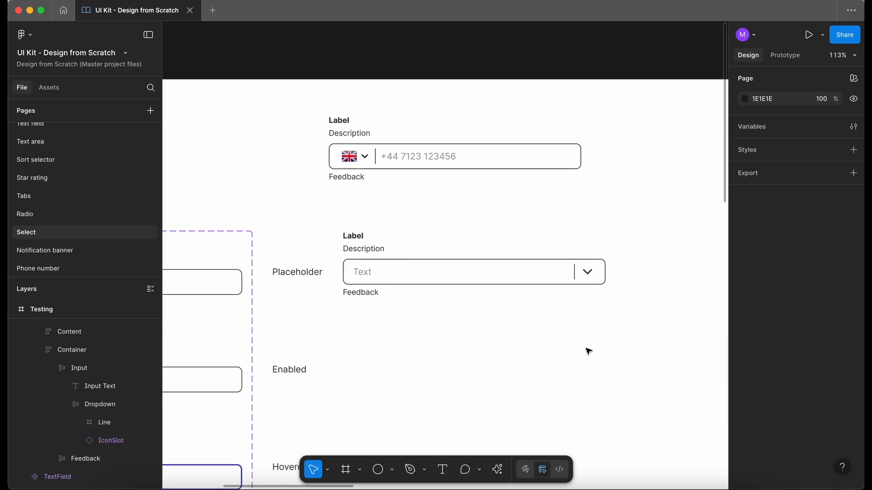
left_click(430, 91)
key("Delete")
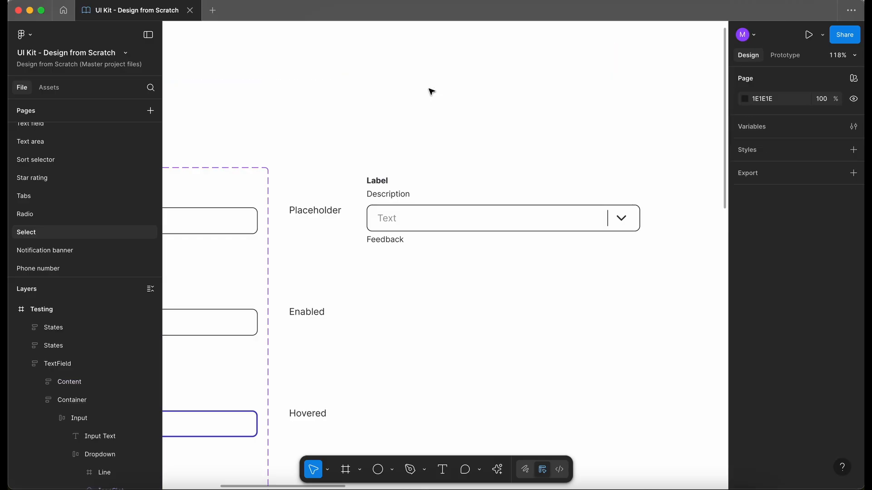
Review the finished select field with its divider and chevron in the Testing frame
scroll(430, 91, "down", 3)
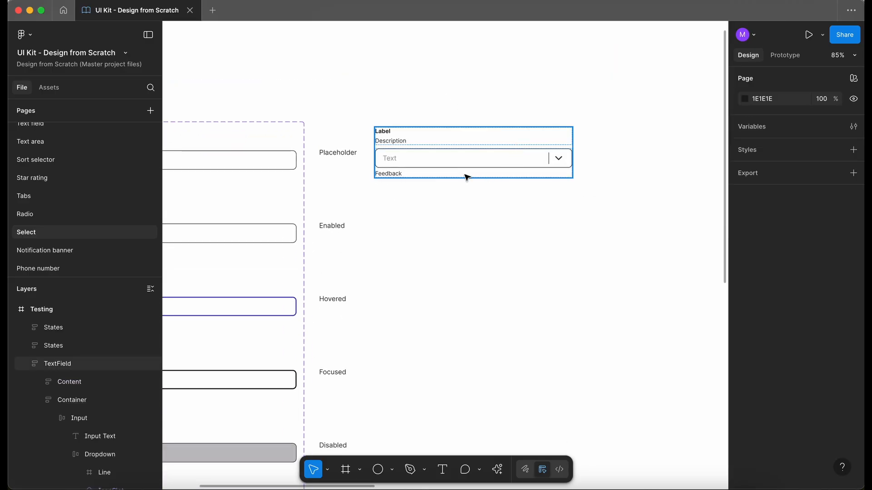
left_click(464, 162)
scroll(464, 162, "up", 5)
left_click(476, 288)
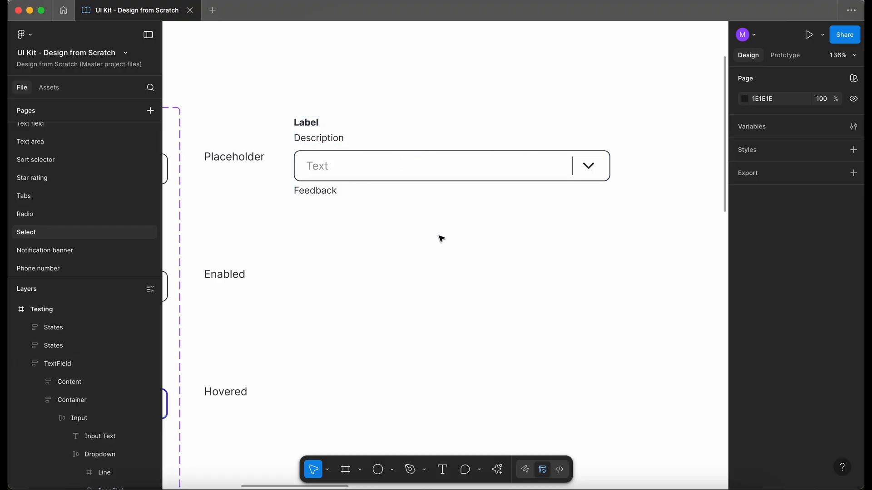
scroll(441, 239, "down", 3)
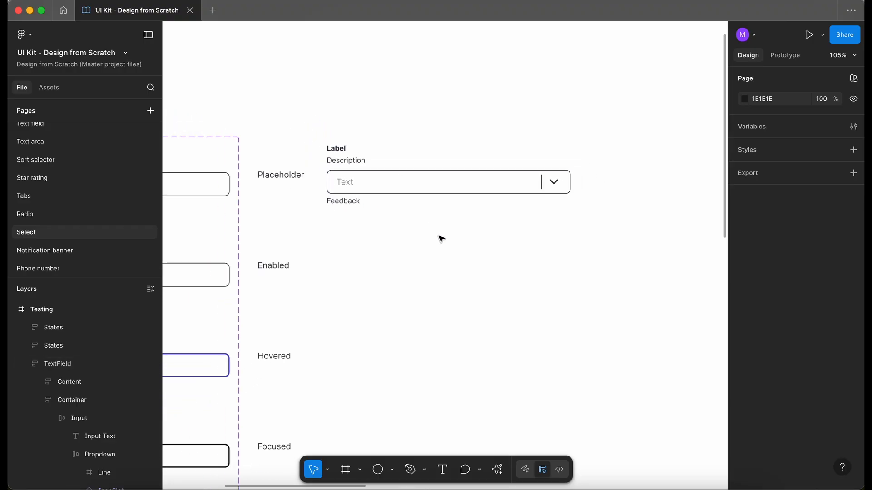
scroll(441, 239, "down", 1)
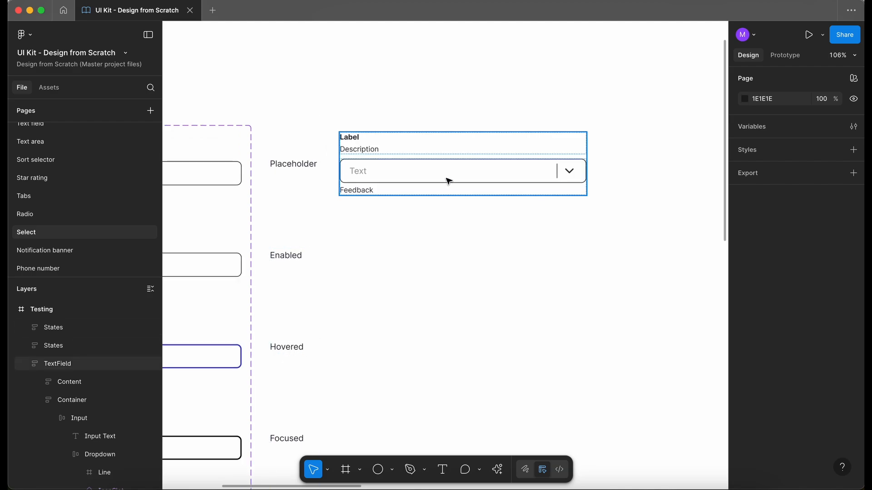
scroll(500, 394, "down", 2)
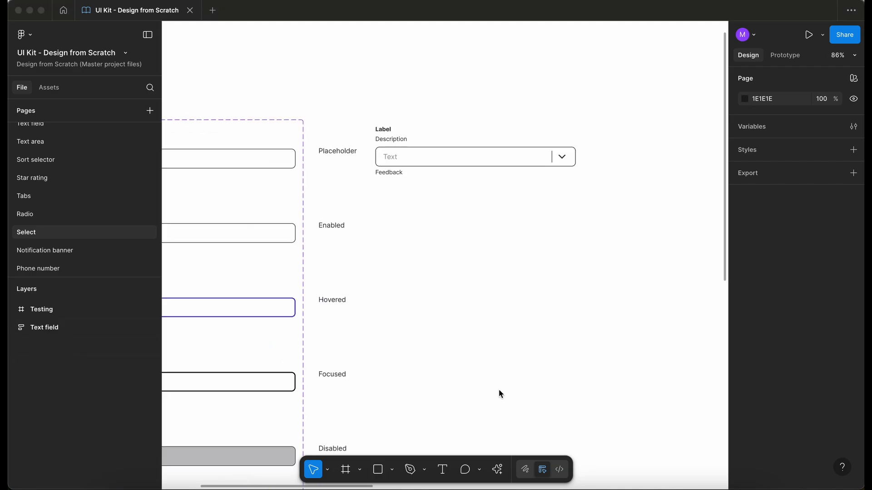
Duplicate the select field from the Placeholder row into the Enabled row of the Testing frame
left_click(389, 144)
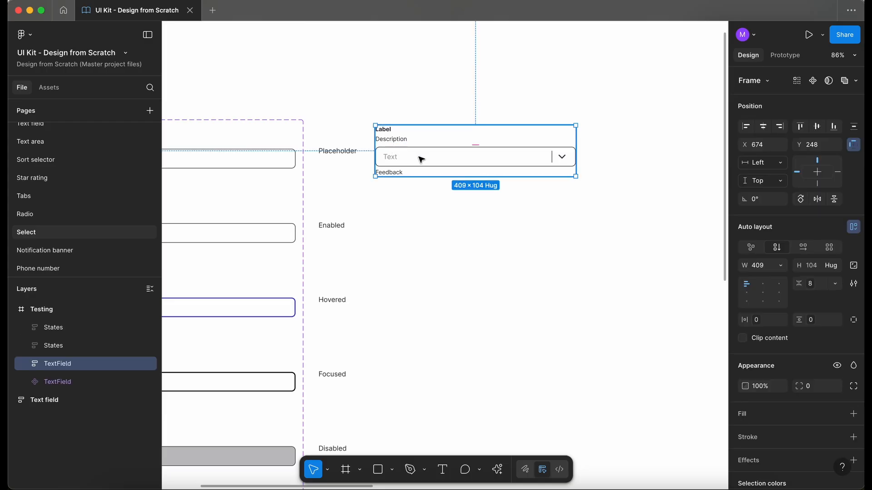
left_click_drag(421, 158, 421, 237)
scroll(329, 226, "up", 3)
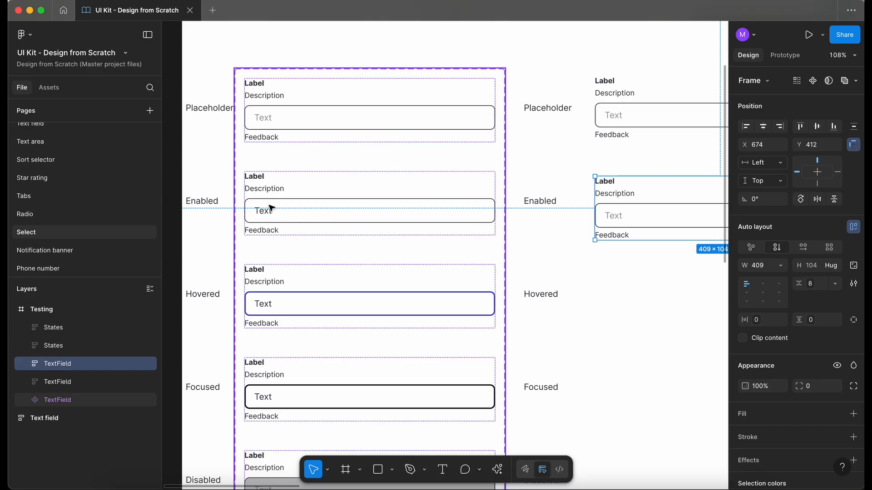
scroll(271, 208, "up", 3)
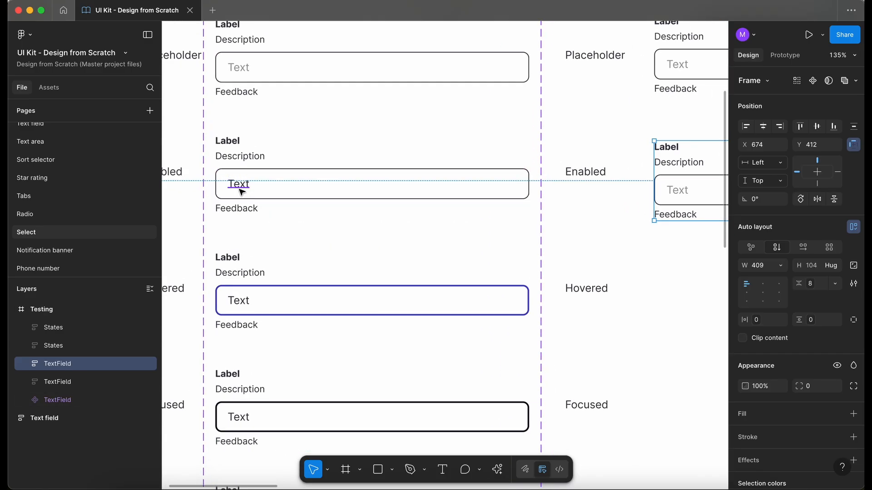
Give the Enabled select's text the darker neutral text color used by the Enabled text field
left_click(239, 189, "super")
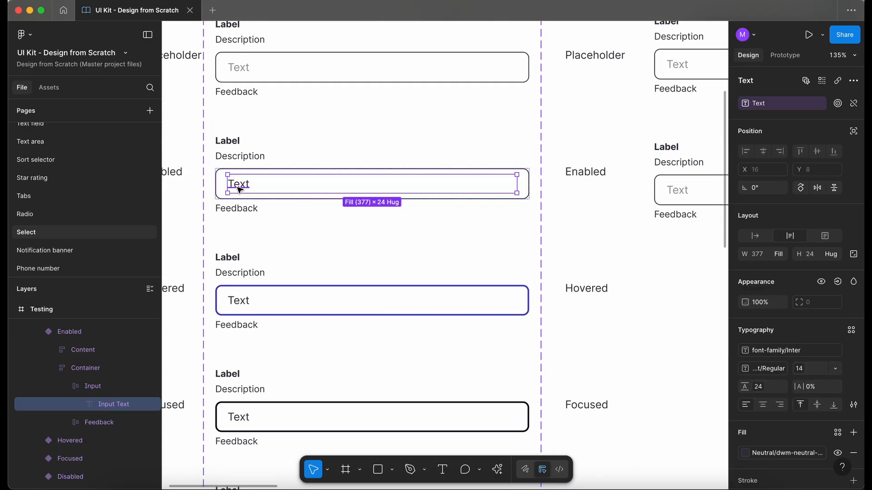
left_click(764, 453)
left_click(589, 175)
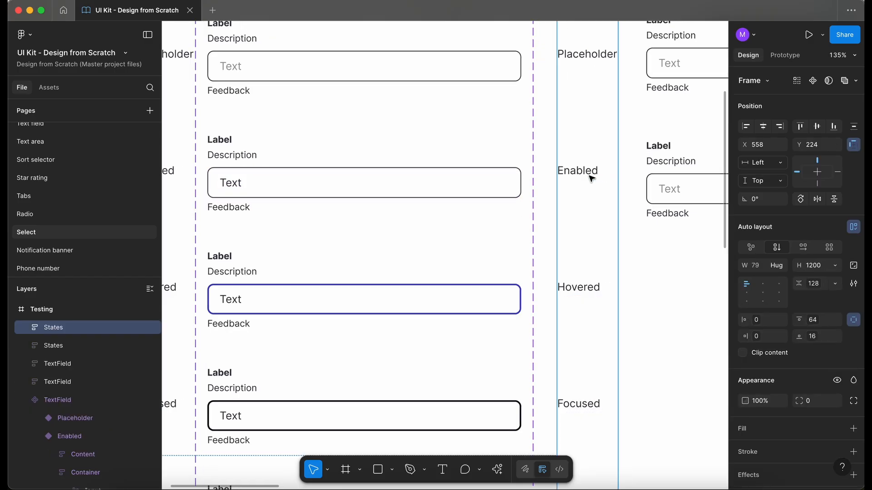
scroll(563, 172, "right", 5)
left_click(528, 167, "super")
left_click(776, 426)
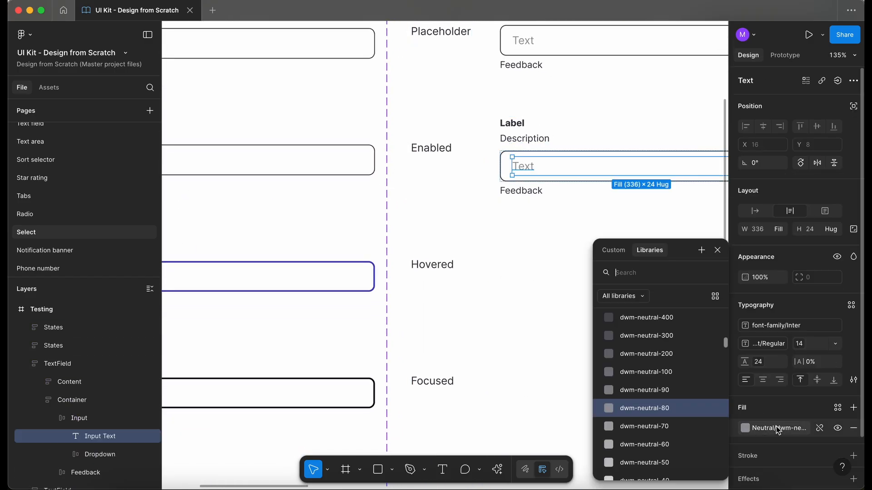
left_click(522, 249)
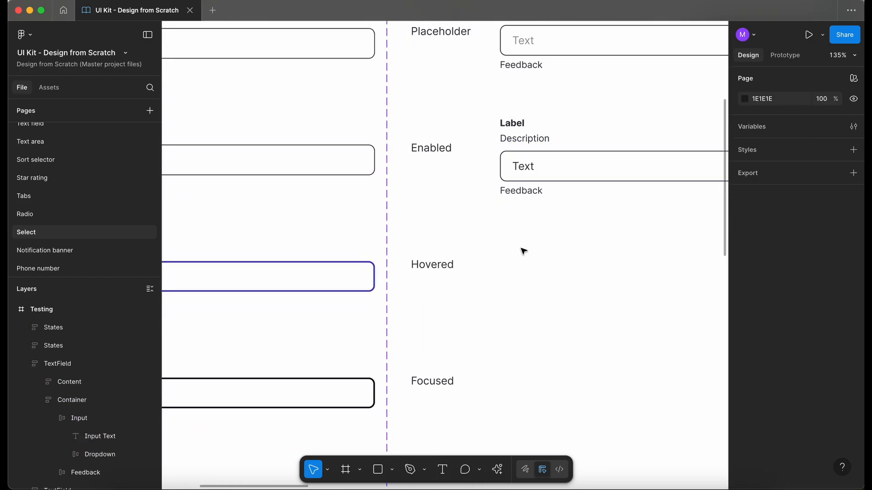
Duplicate the Enabled select field into the Hovered row
scroll(523, 250, "down", 5)
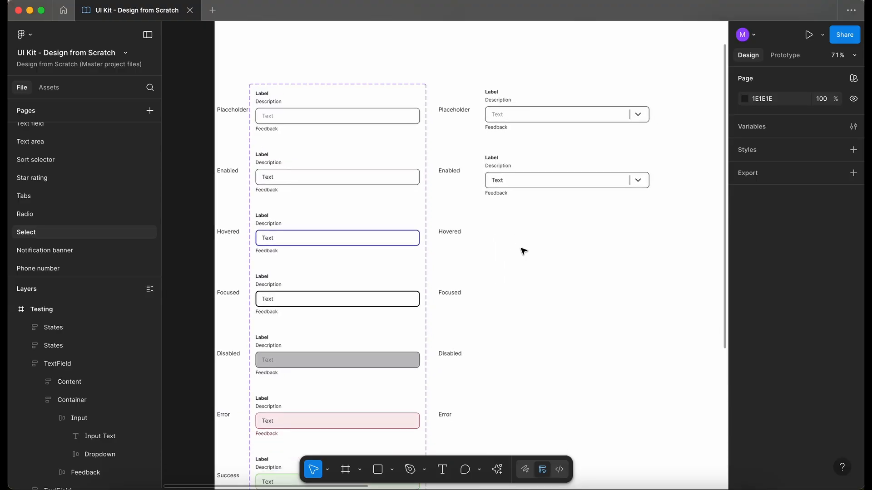
left_click(522, 181)
left_click_drag(536, 225, 532, 241)
scroll(487, 262, "up", 3)
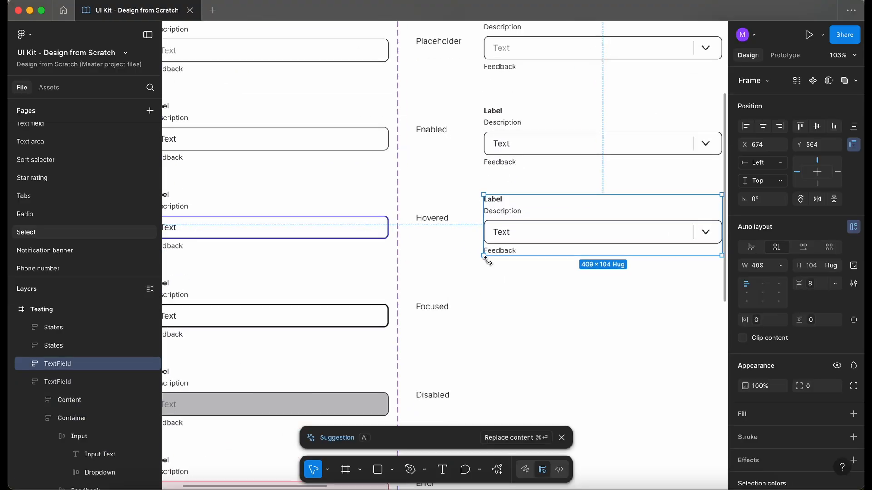
Set the Hovered select input's border color to dwm-sapphire-300, matching the Hovered text field
left_click(345, 229, "super")
left_click(790, 447)
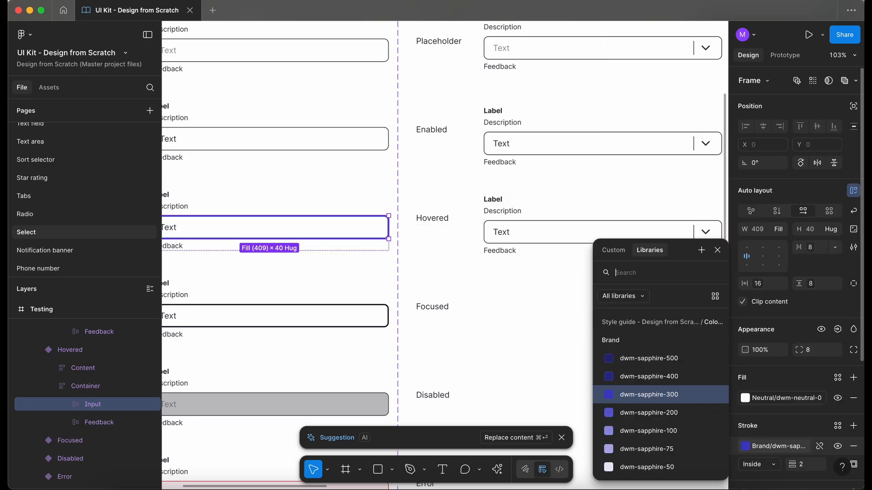
key("Escape")
left_click(619, 234, "super")
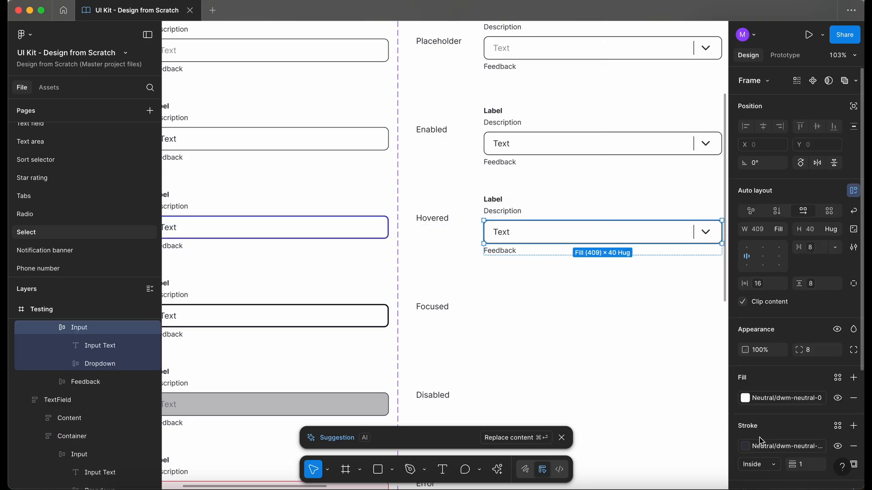
left_click(543, 346)
Duplicate the Hovered select field into the Focused row
scroll(544, 346, "down", 2)
scroll(541, 345, "down", 3)
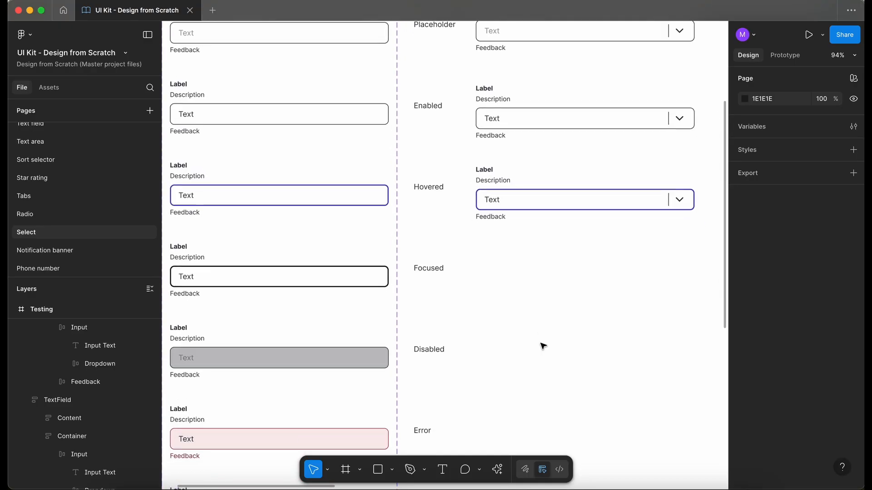
left_click(530, 167)
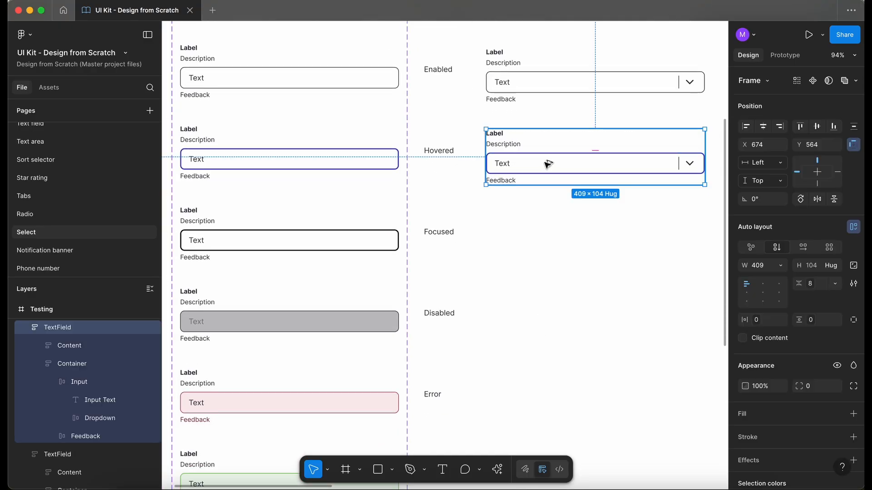
left_click_drag(548, 165, 548, 239)
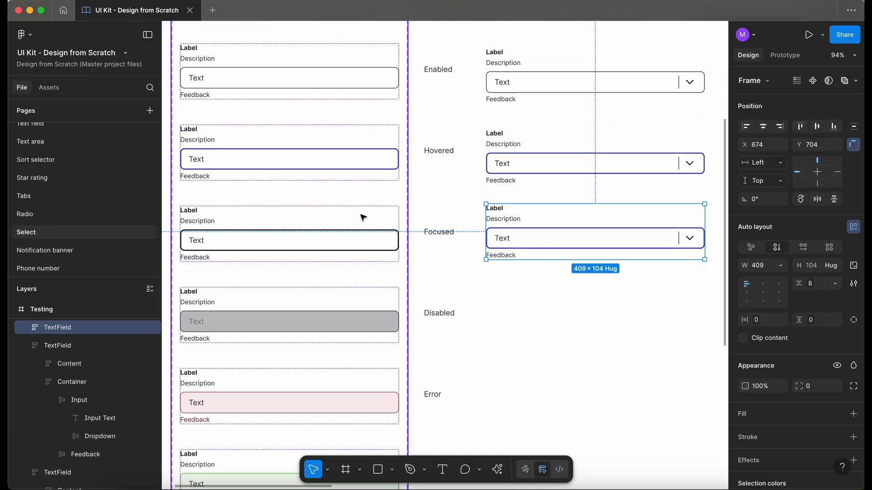
Set the Focused select input's border color to dwm-neutral-900, matching the Focused text field
left_click(346, 241, "super")
left_click(769, 449)
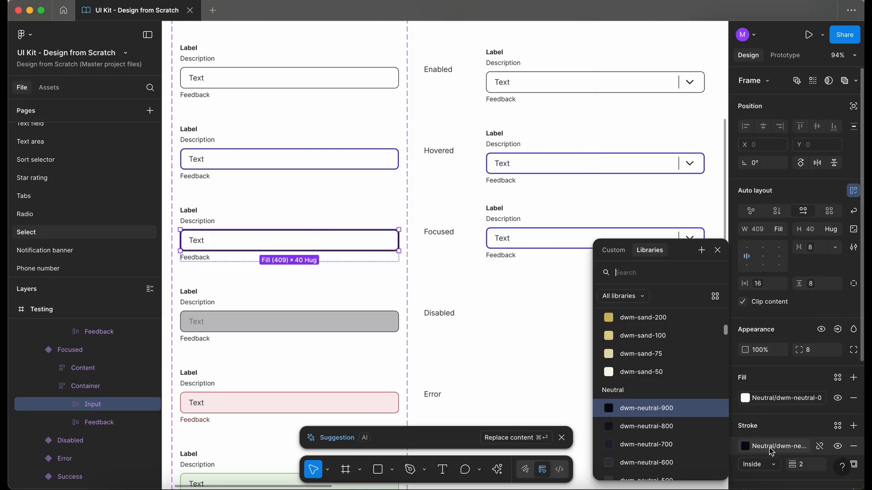
left_click(538, 259)
left_click(537, 240, "super")
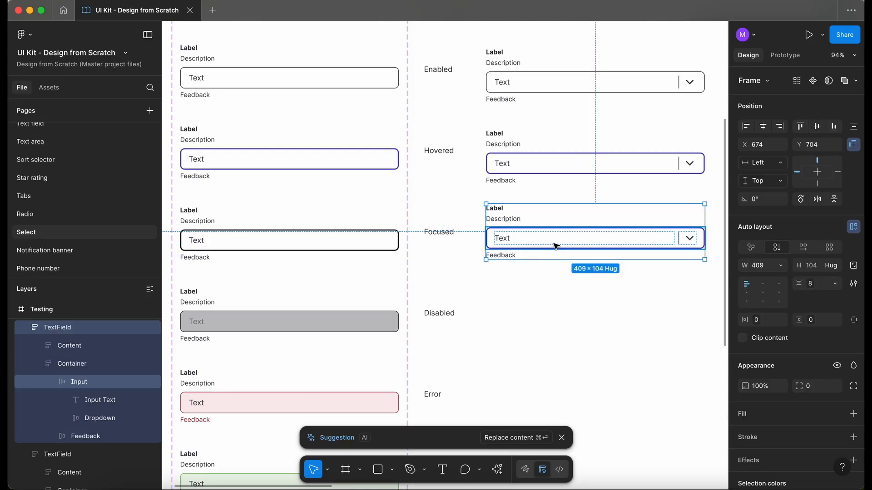
left_click(774, 449)
type("ne")
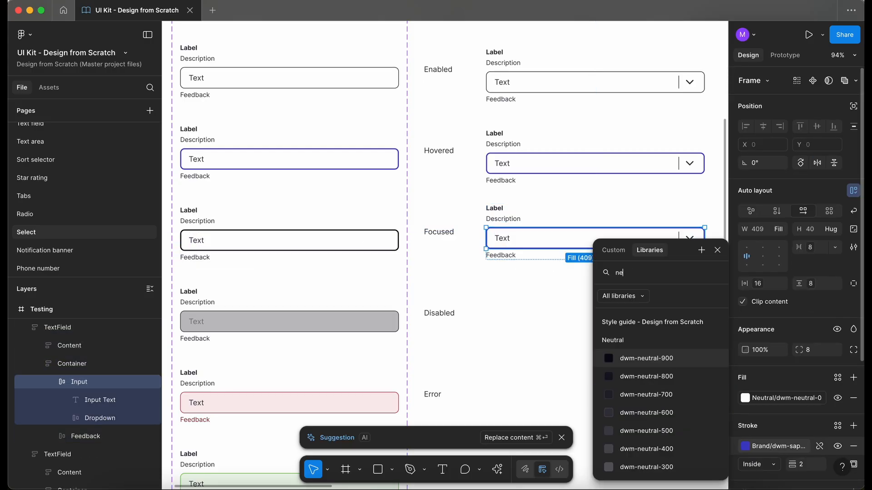
left_click(540, 325)
Duplicate the Enabled select field into the Disabled row
scroll(541, 325, "down", 1)
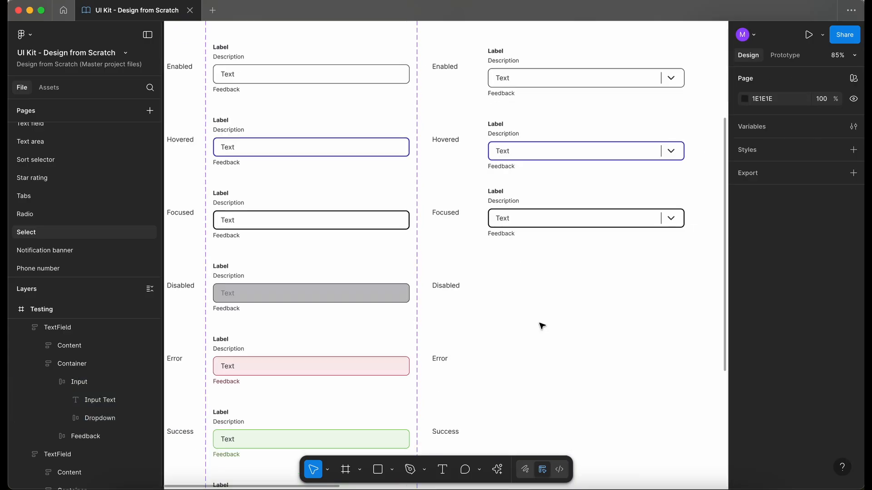
left_click(534, 77)
left_click_drag(553, 76, 551, 289)
scroll(465, 278, "up", 5, "ctrl")
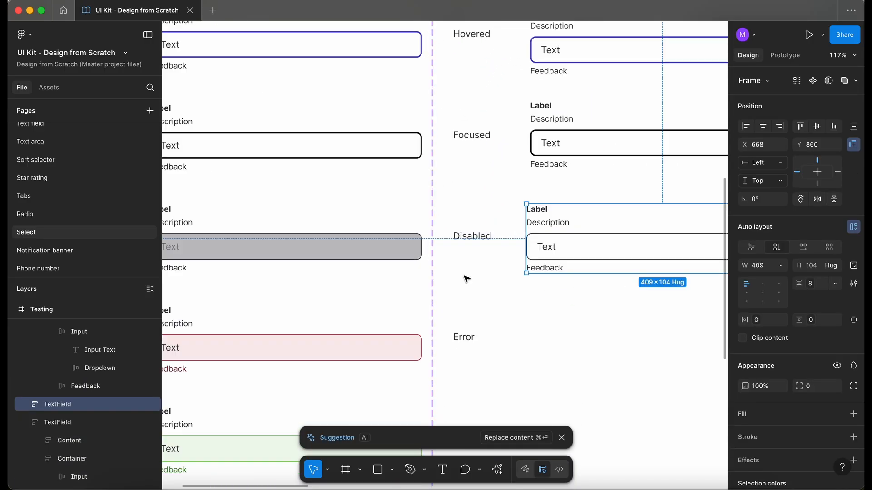
Apply the Disabled text field's gray fill to the Disabled select's input using the eyedropper
left_click(569, 248)
scroll(570, 249, "left", 4)
scroll(570, 249, "down", 1)
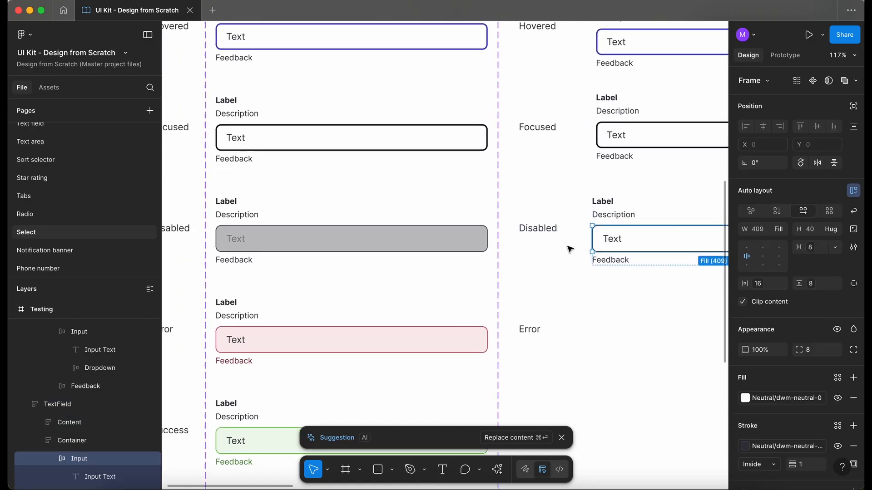
key("i")
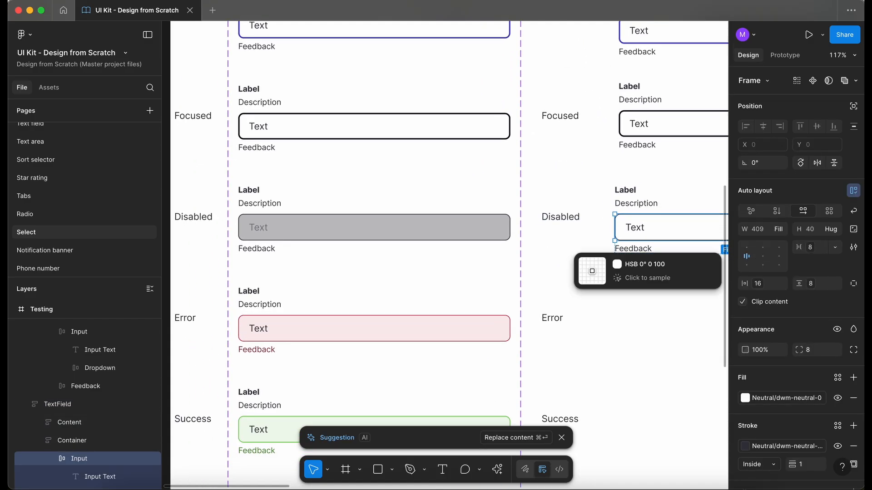
left_click(481, 224)
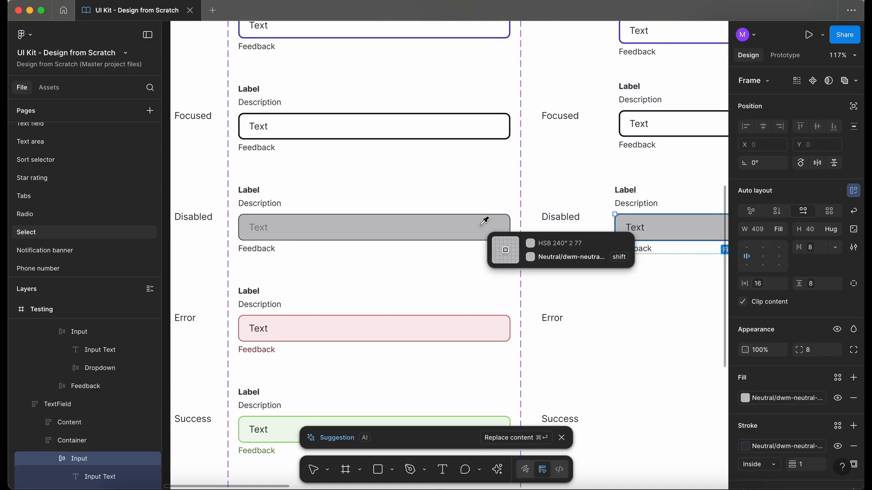
left_click(763, 398)
left_click(559, 274)
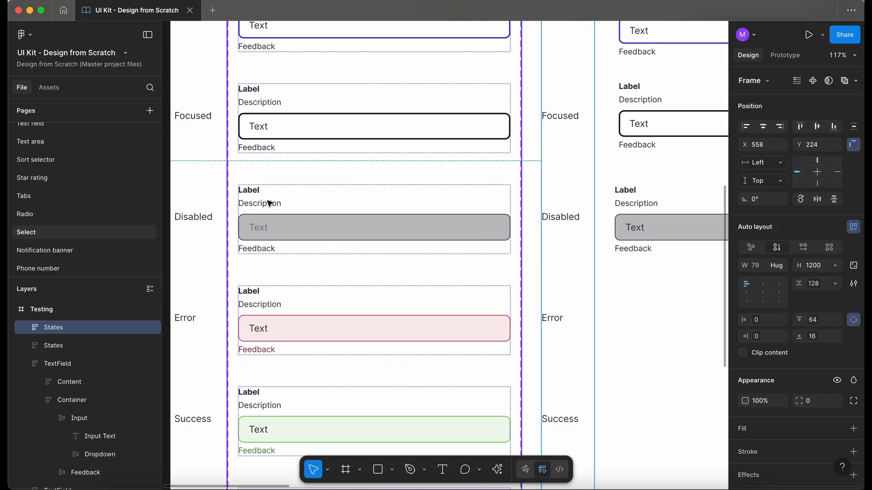
Set the Disabled select's text color to dwm-neutral-100, matching the Disabled text field
left_click(250, 227)
left_click(770, 458)
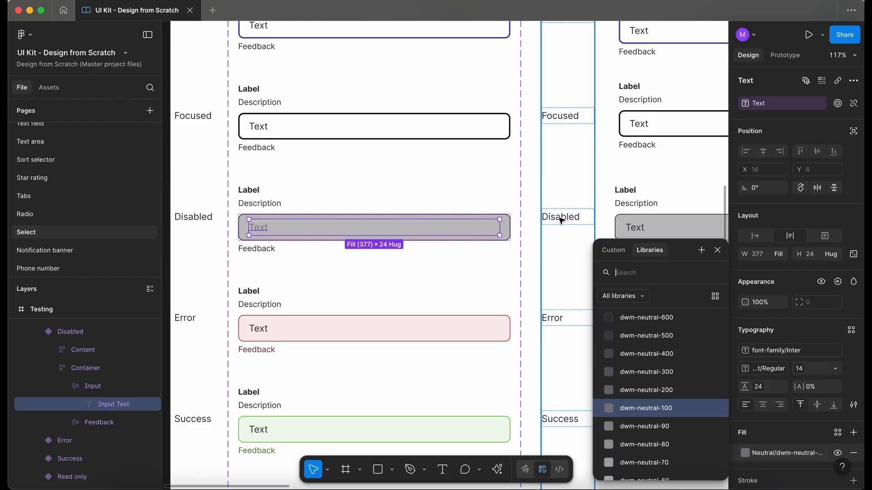
left_click(576, 222)
left_click(635, 231)
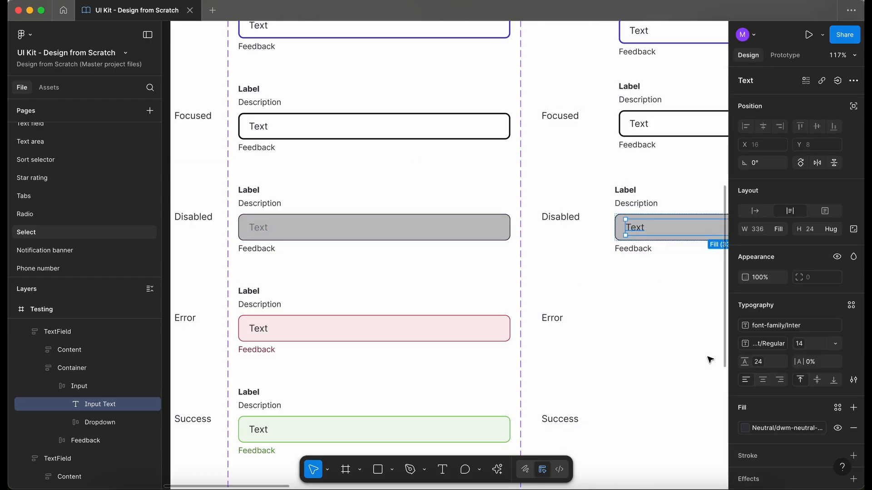
left_click(772, 428)
type("neu")
type("tr")
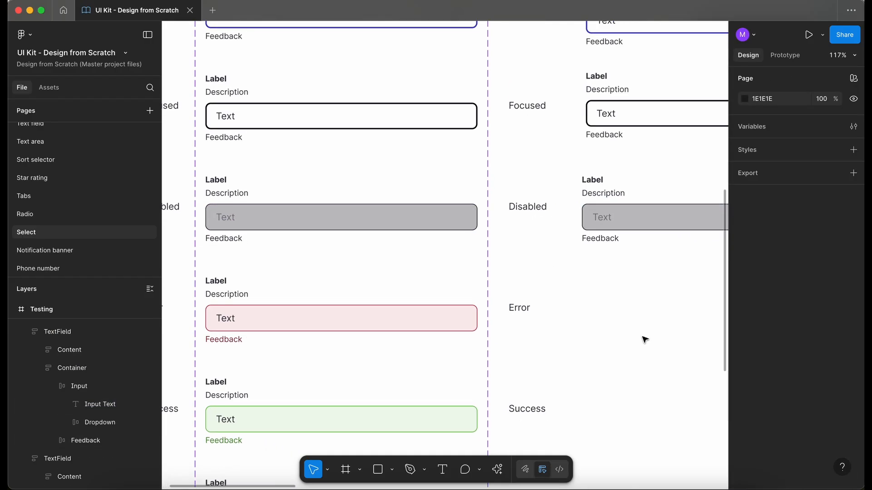
scroll(644, 340, "down", 2)
scroll(644, 339, "right", 5)
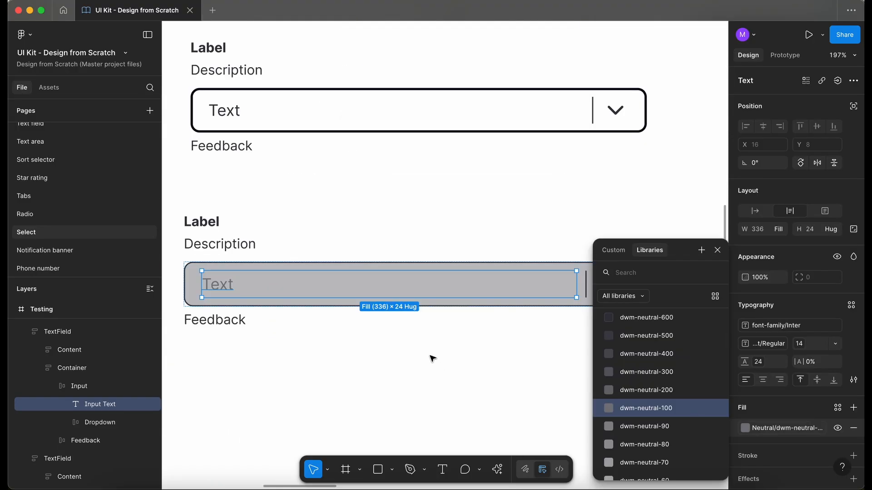
left_click(471, 384)
Set the Disabled select's dropdown divider and chevron color to dwm-neutral-100
left_click(608, 286)
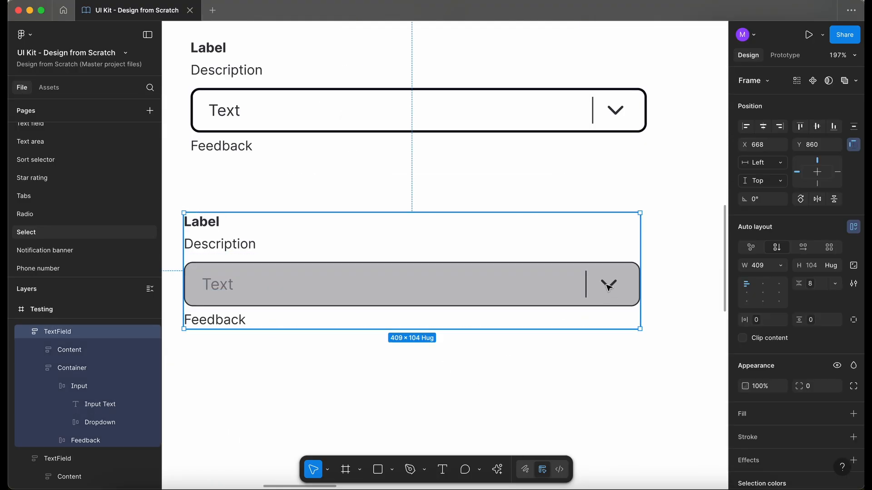
left_click(609, 286)
left_click(608, 287)
left_click(745, 467)
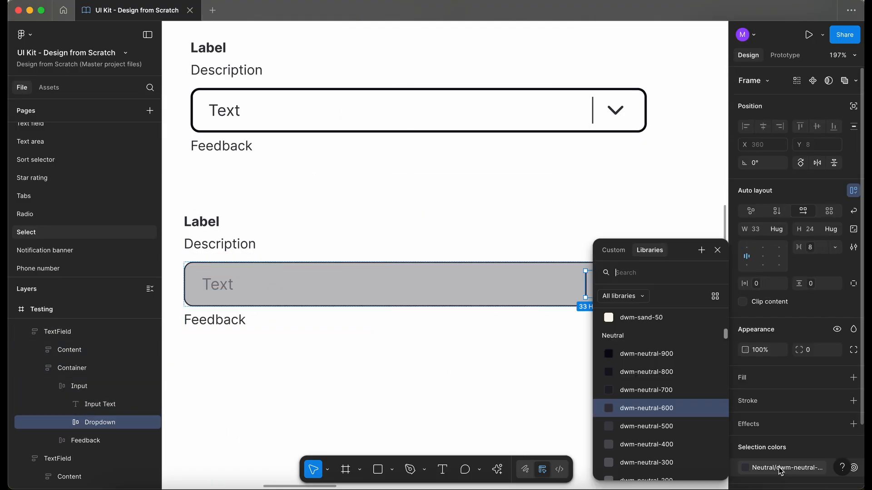
scroll(694, 398, "down", 4)
left_click(644, 412)
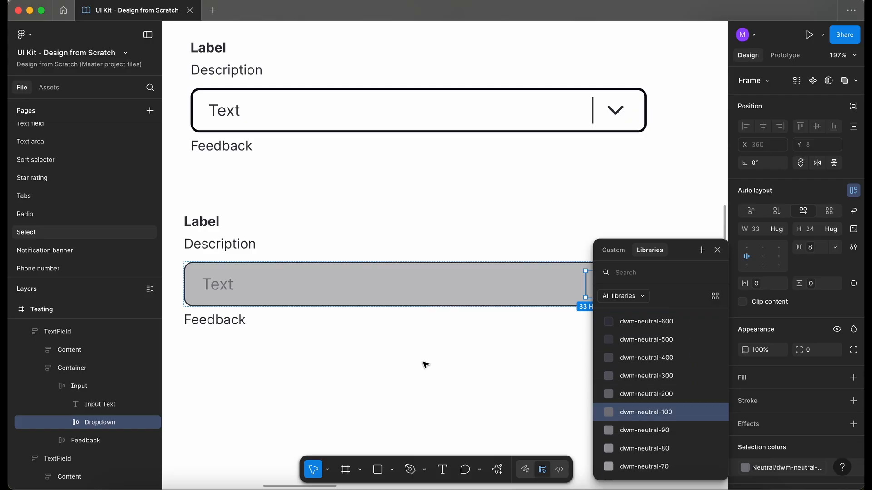
left_click(426, 365)
Duplicate the Enabled select field into the Error row
scroll(424, 364, "down", 6)
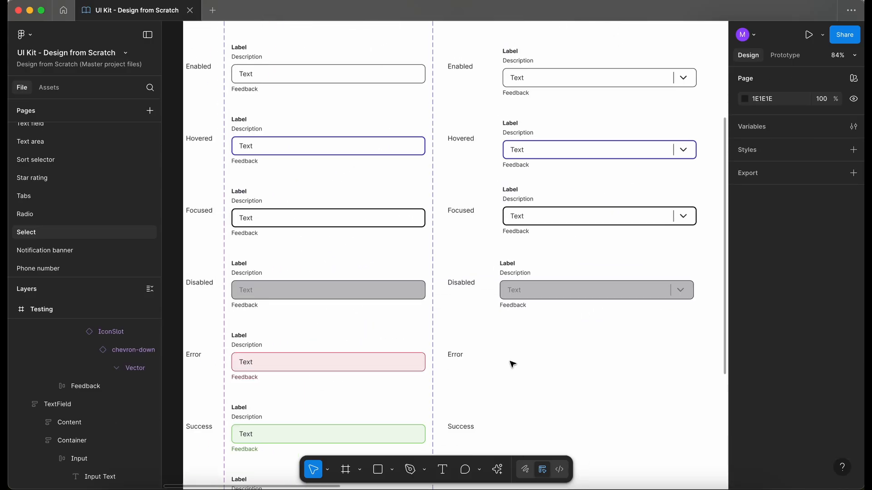
scroll(513, 364, "up", 3)
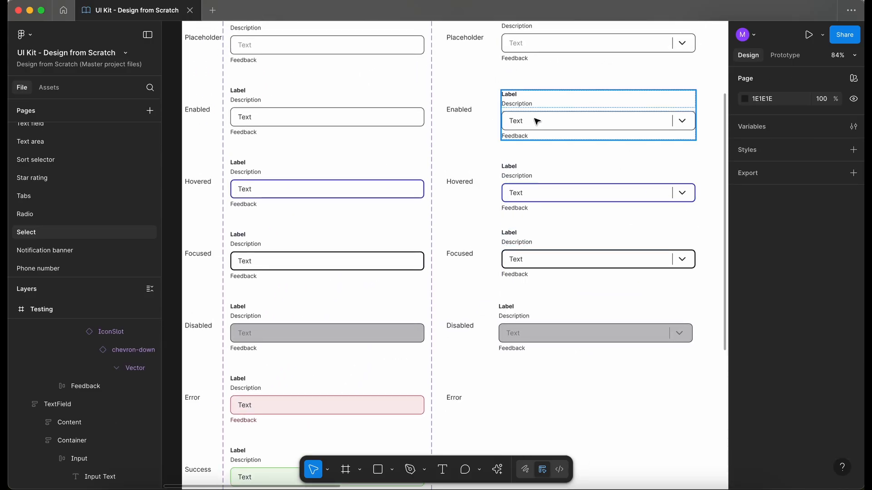
left_click_drag(536, 121, 537, 402)
scroll(533, 403, "down", 5)
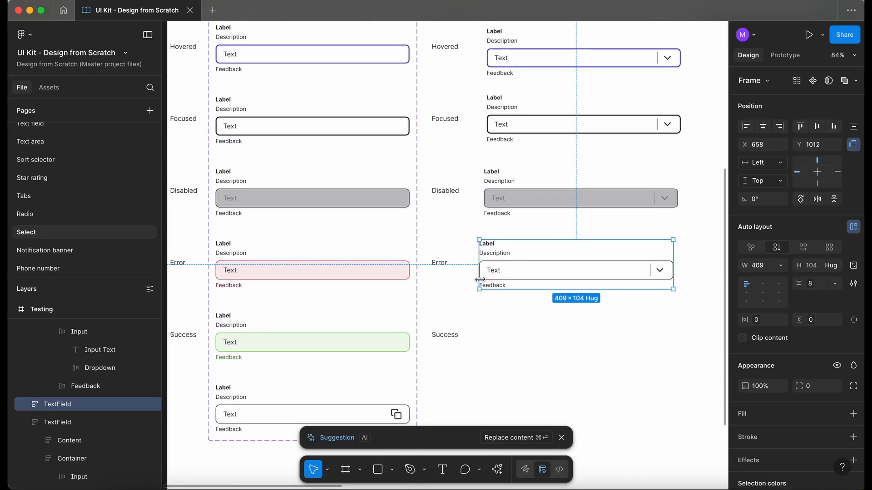
Apply the Error text field's pink fill to the Error select's input using the eyedropper
scroll(481, 281, "up", 4)
scroll(482, 282, "down", 1)
scroll(482, 281, "left", 2)
left_click(638, 234, "super")
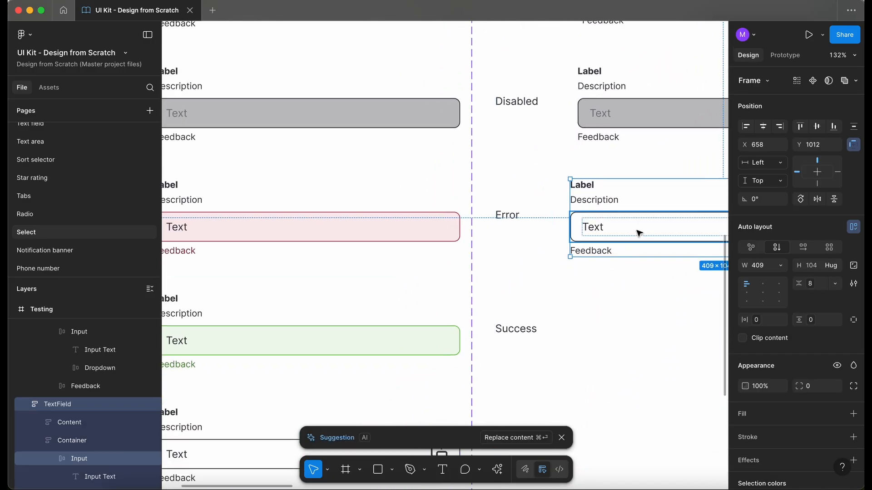
key("i")
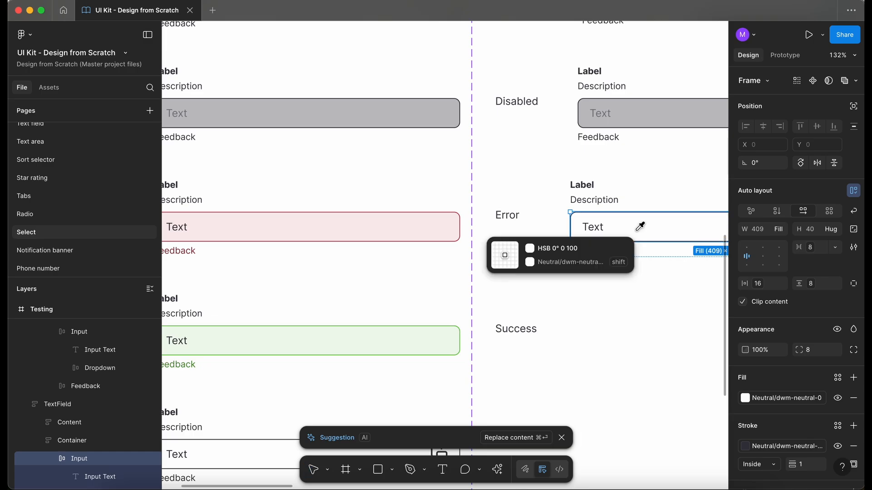
left_click(441, 227)
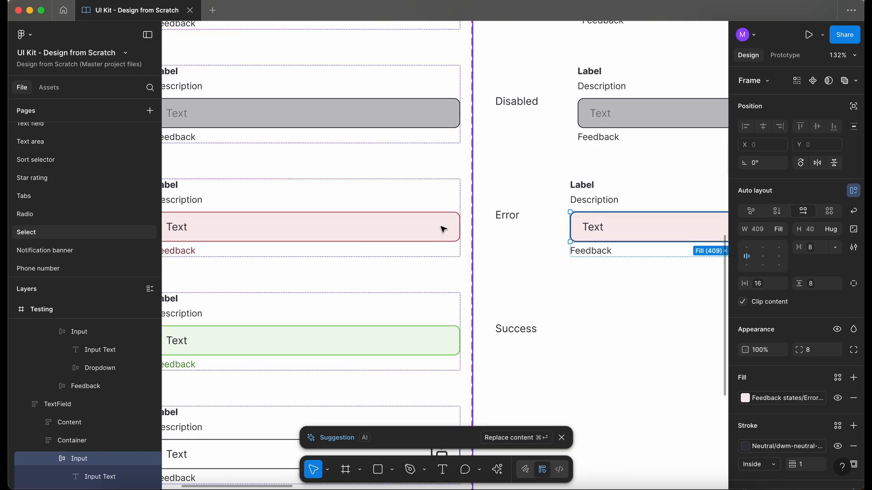
Inspect the color variables used for the Error text field input's fill and stroke
left_click(792, 398)
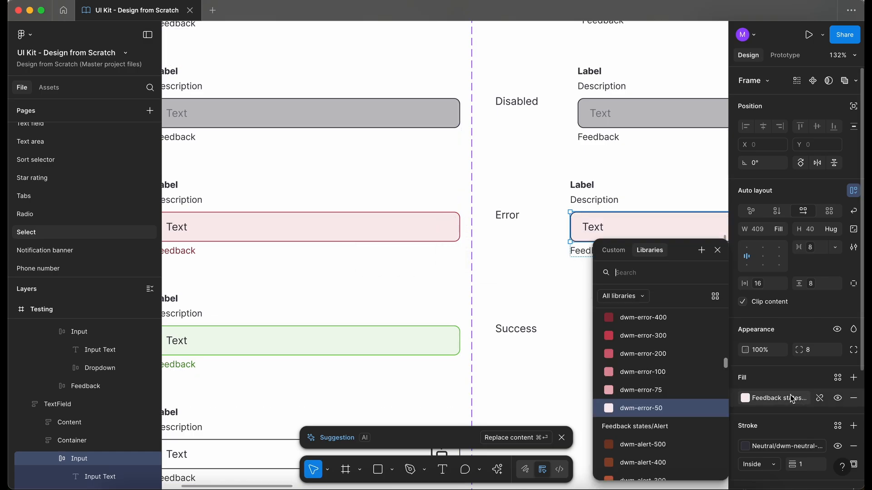
left_click(640, 320)
left_click(529, 272)
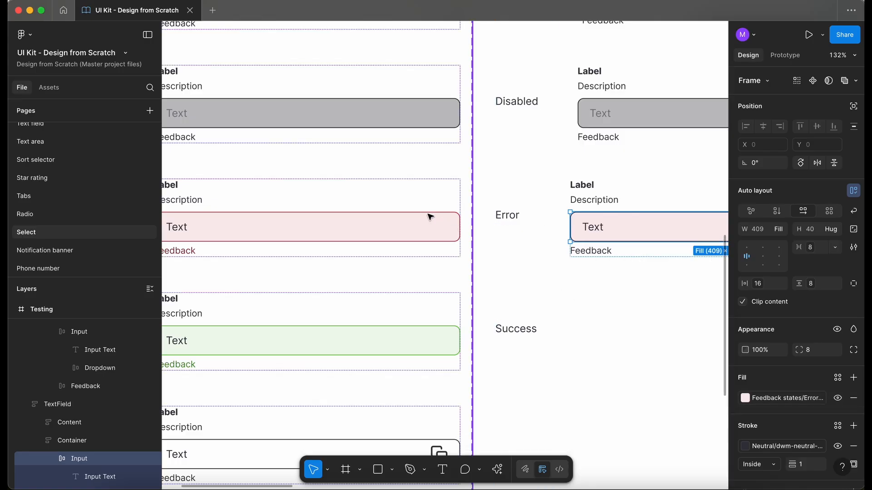
left_click(444, 232)
left_click(791, 447)
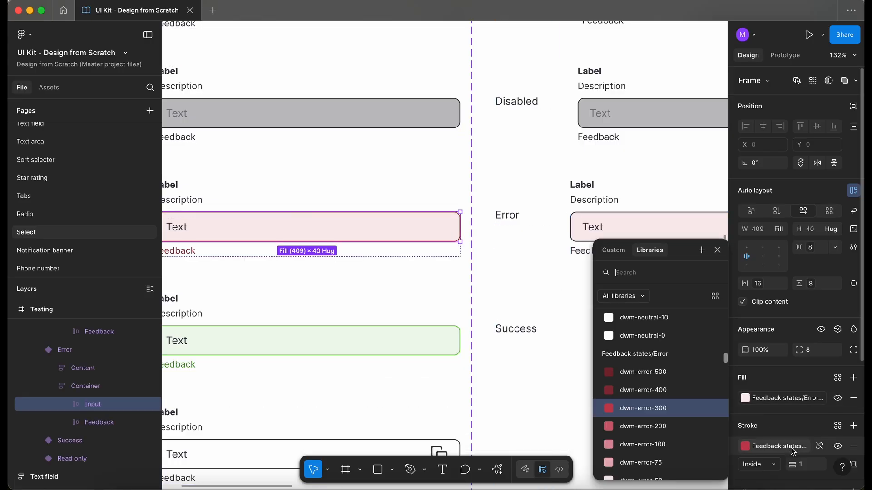
key("Escape")
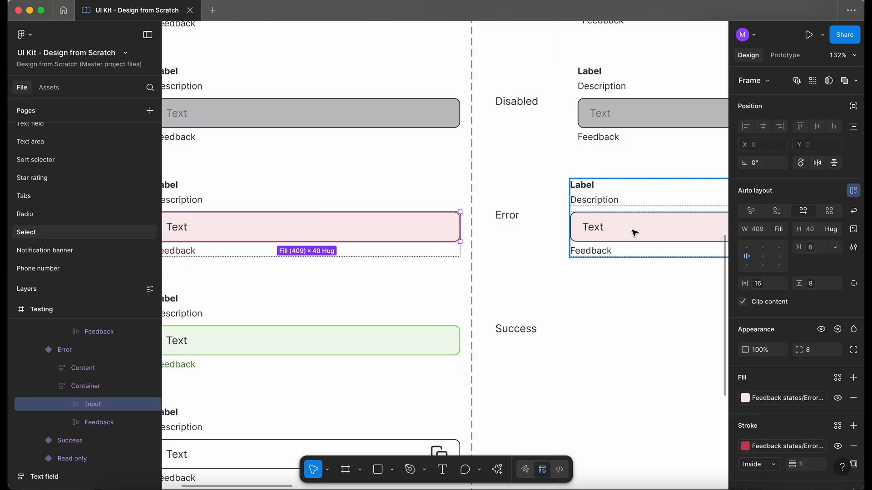
Set the Error select input's stroke color to dwm-error-300
left_click(654, 231, "super")
left_click(787, 450)
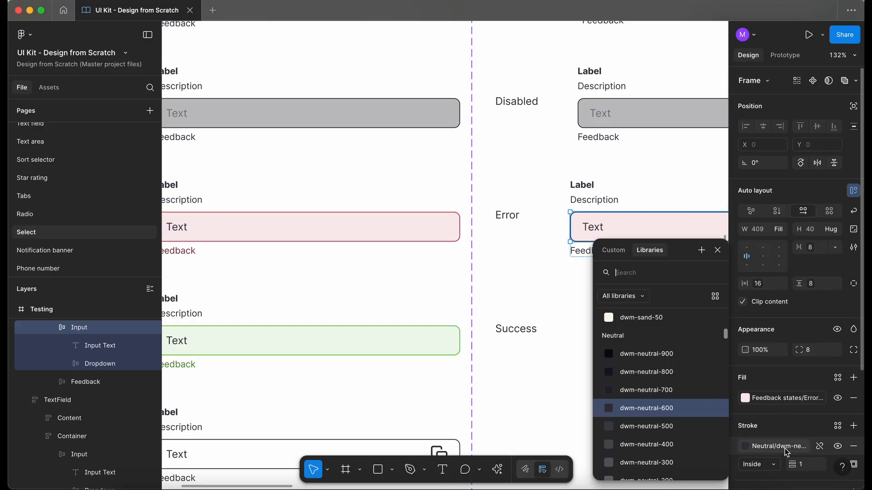
type("err")
left_click(639, 376)
left_click(638, 363)
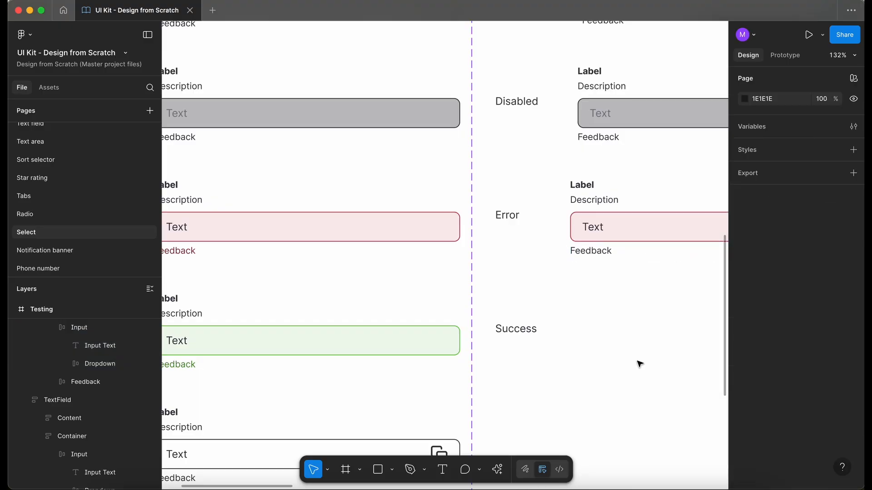
Set the Error select's feedback text color to dwm-error-400, matching the Error text field's feedback
left_click(190, 252, "super")
scroll(192, 256, "left", 3)
left_click(781, 454)
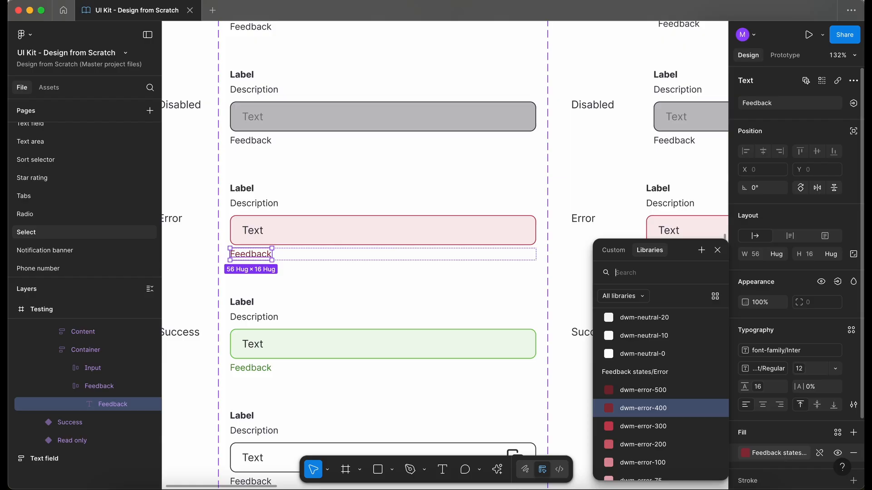
left_click(643, 408)
left_click(664, 253, "super")
left_click(774, 429)
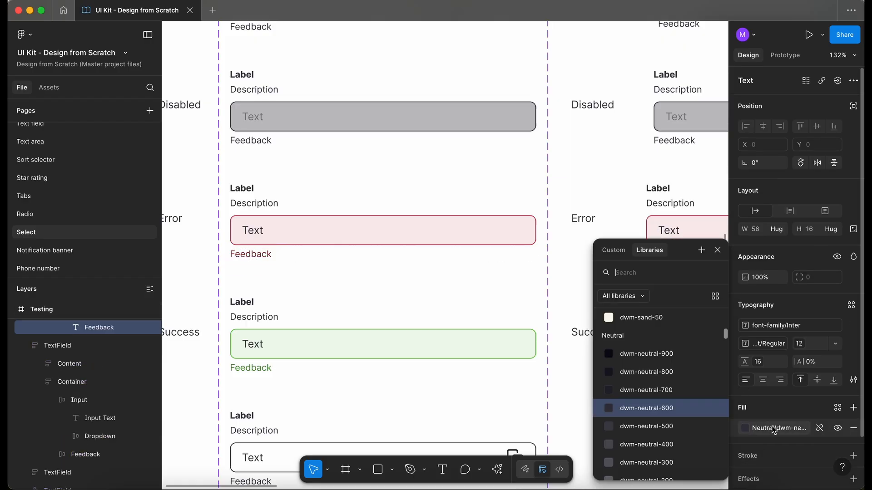
type("err")
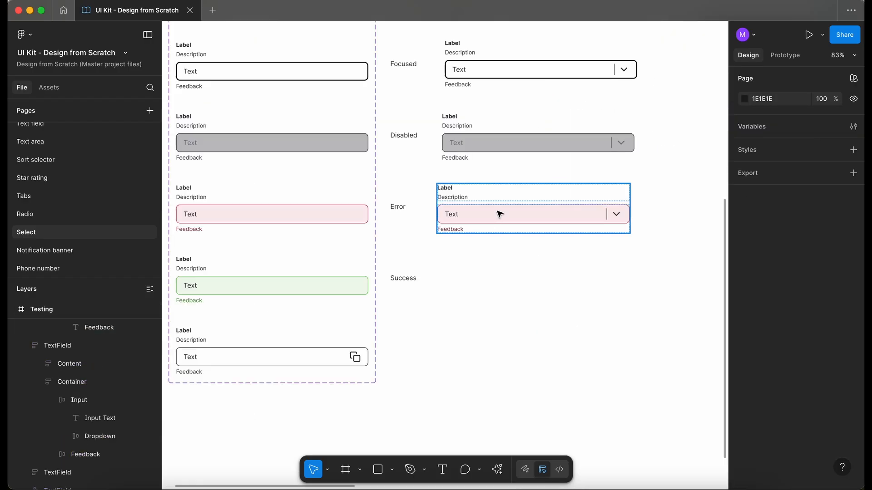
left_click(500, 214)
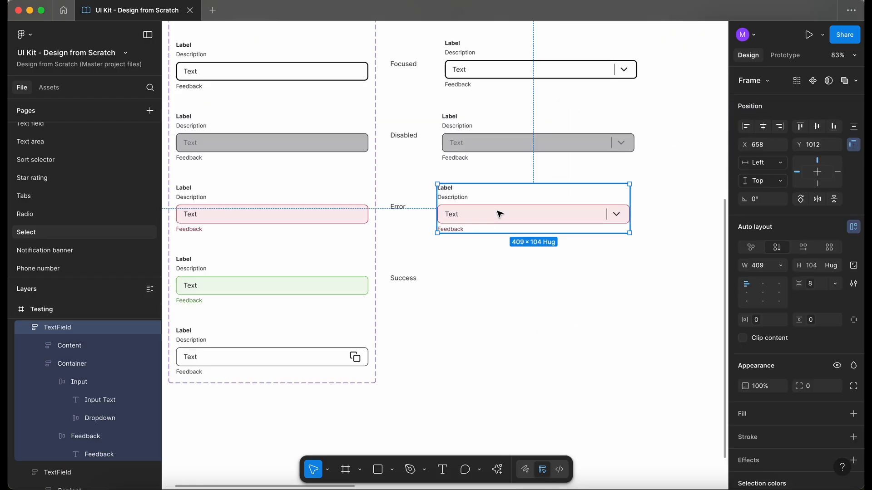
Duplicate the Error select field into the Success row
left_click_drag(512, 213, 513, 289)
scroll(383, 288, "up", 5)
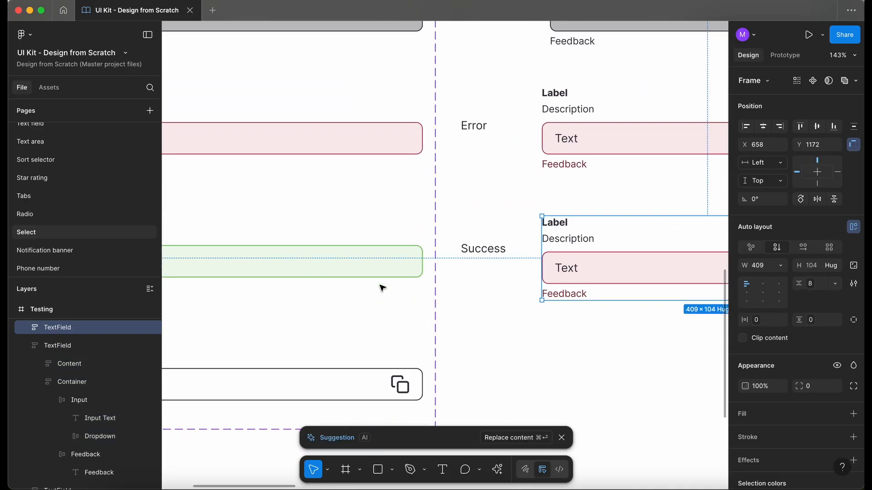
scroll(382, 288, "down", 4)
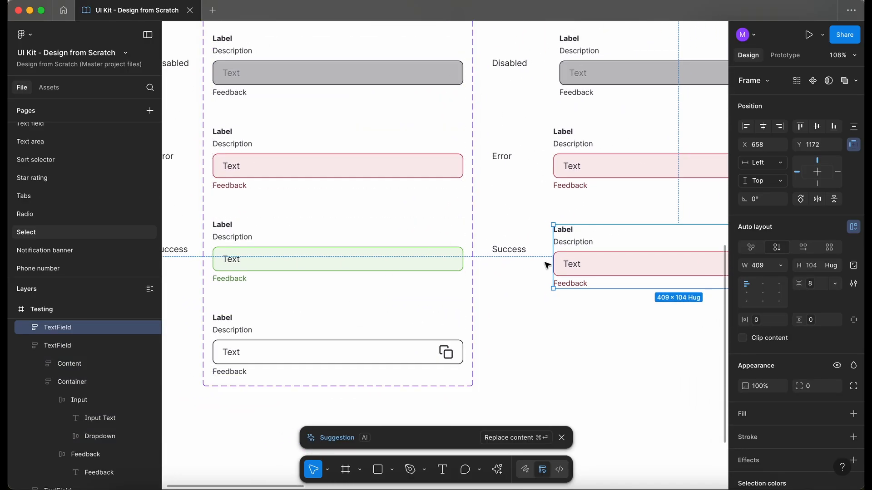
Apply the Success text field's green fill to the Success select's input using the eyedropper
double_click(589, 260)
double_click(590, 259)
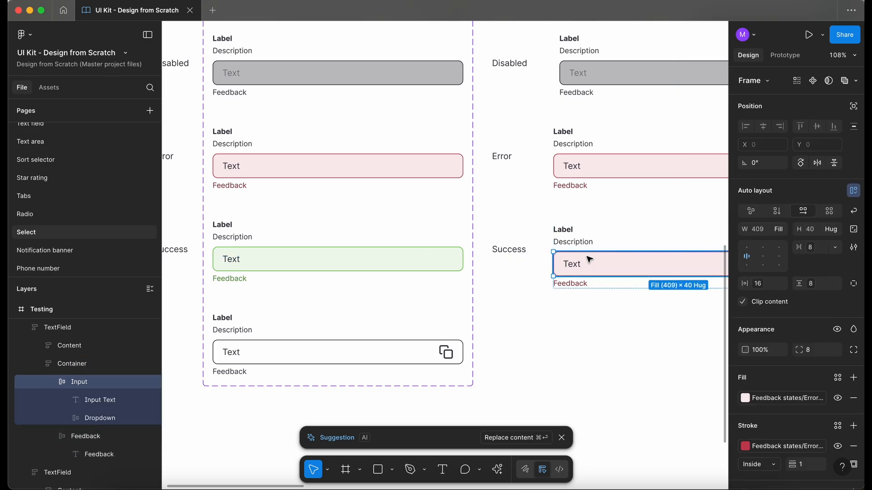
key("i")
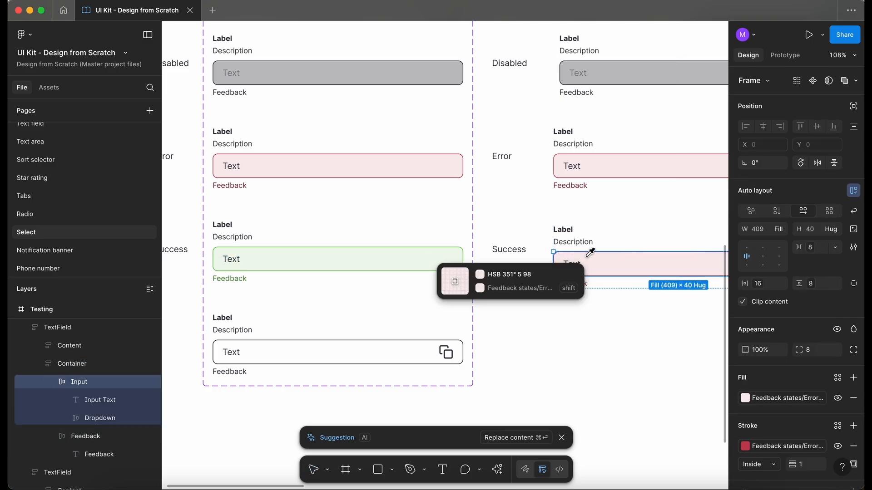
left_click(409, 255)
left_click(782, 398)
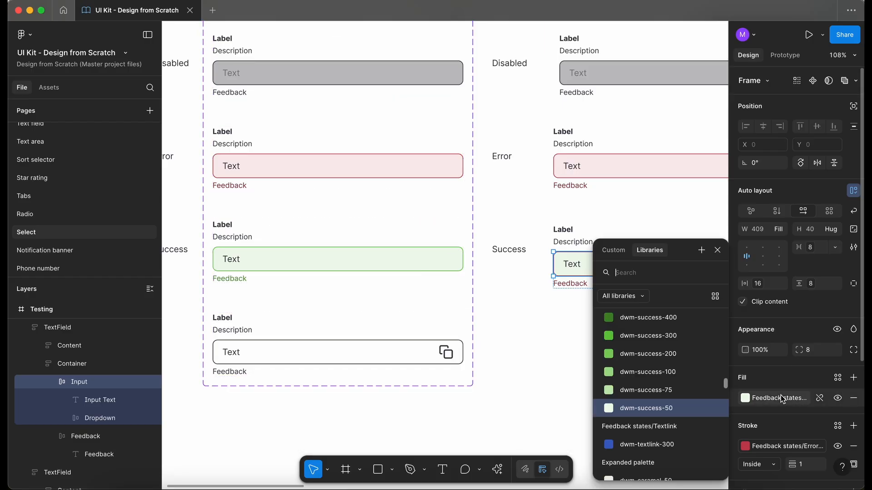
key("Escape")
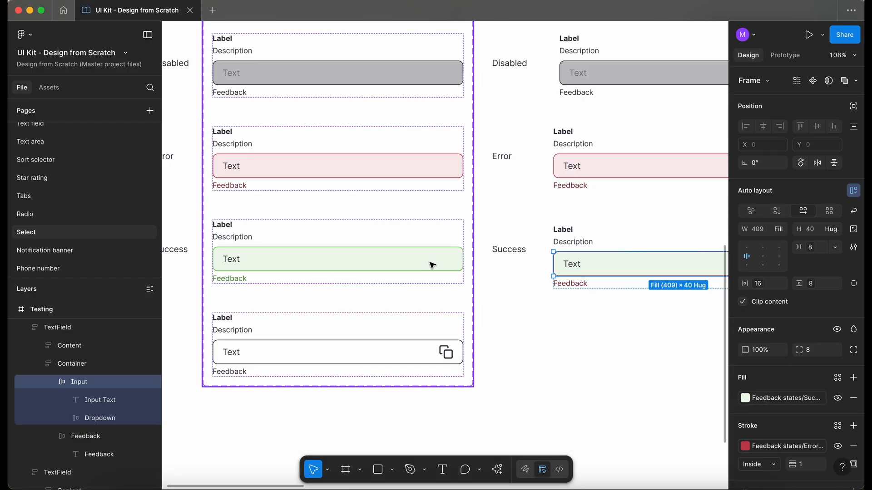
Set the Success select input's stroke color to dwm-success-300, matching the Success text field
left_click(441, 264, "super")
left_click(777, 447)
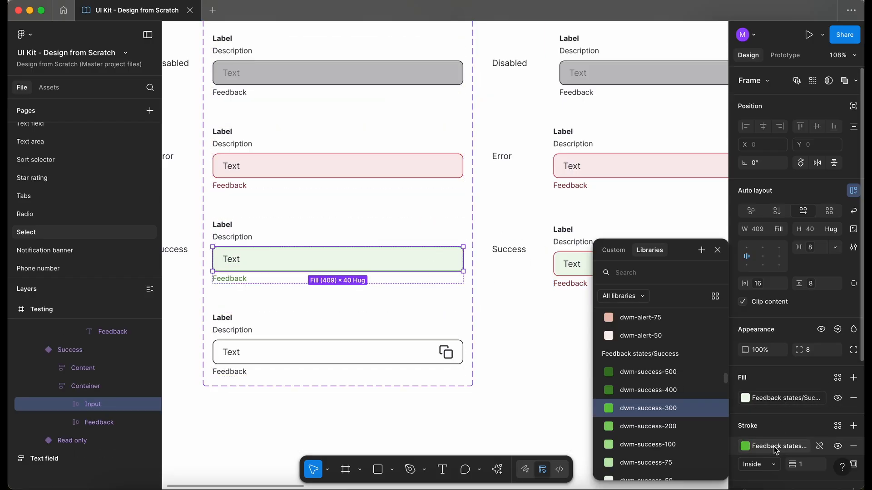
key("Escape")
left_click(634, 268, "super")
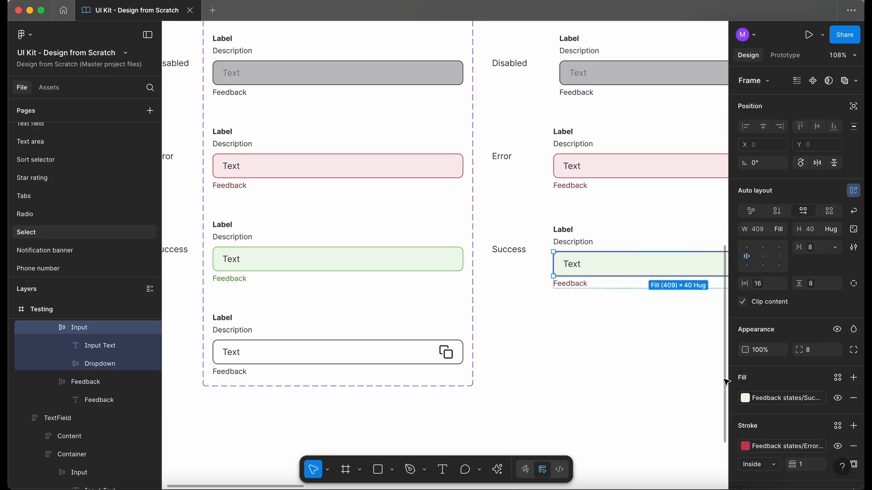
left_click(764, 445)
left_click(645, 409)
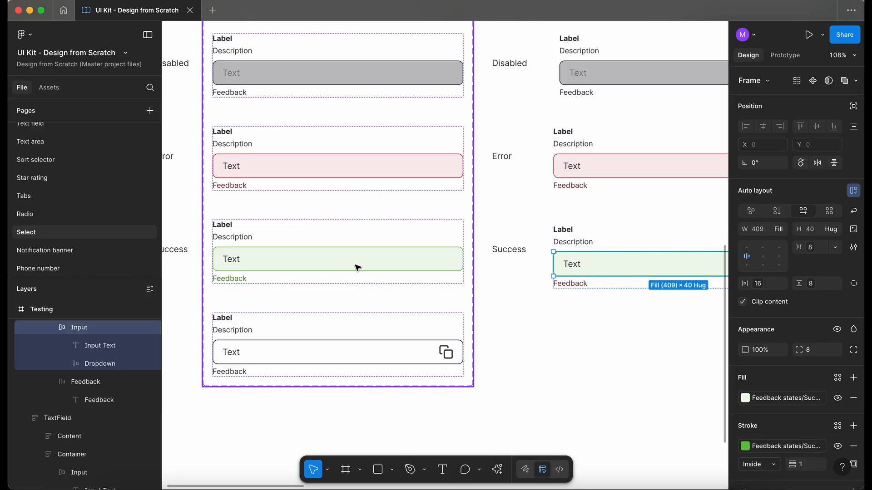
Set the Success select's feedback text color to dwm-success-400, matching the Success text field
left_click(232, 279, "super")
left_click(761, 453)
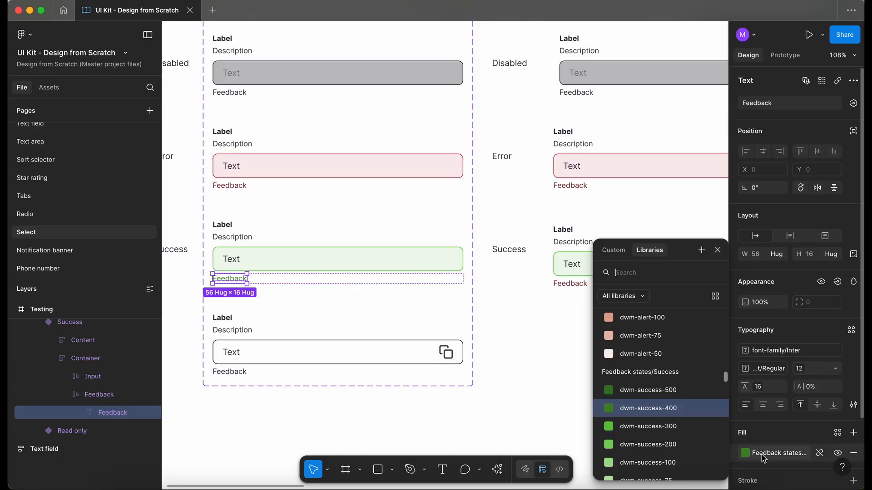
left_click(521, 375)
left_click(574, 280, "super")
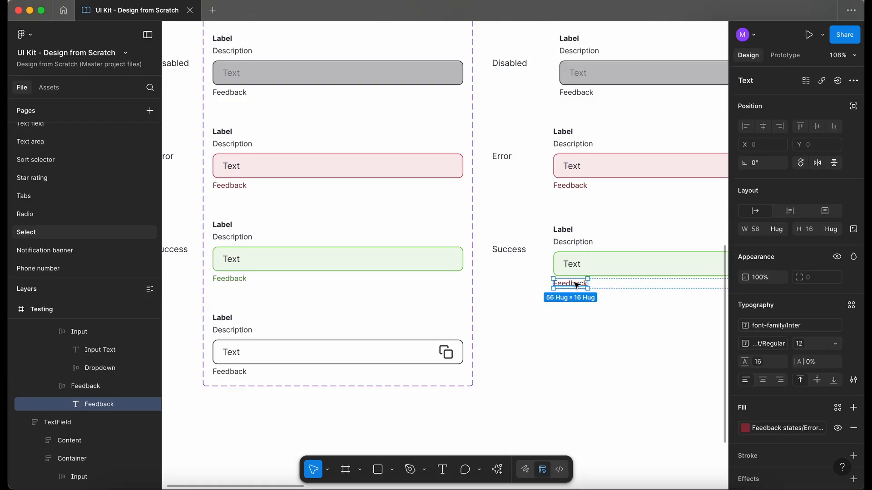
left_click(767, 429)
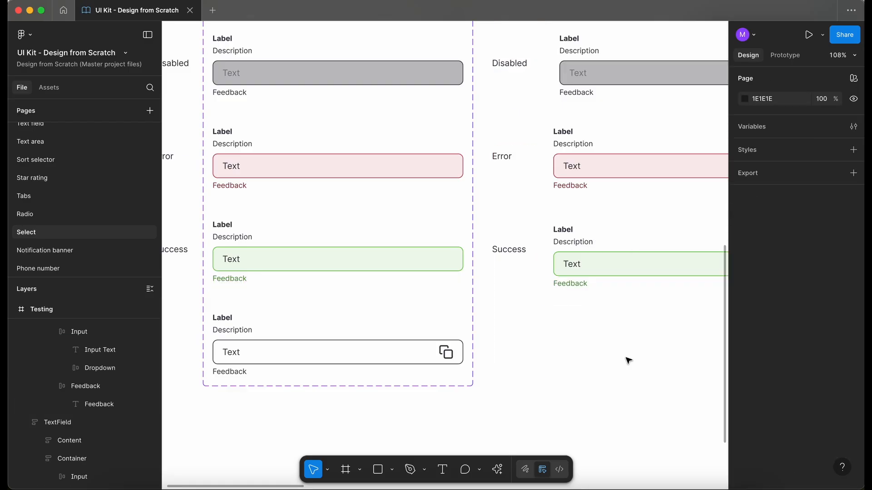
Select all seven select state frames and turn each into a component
scroll(627, 360, "down", 5)
scroll(627, 360, "right", 6)
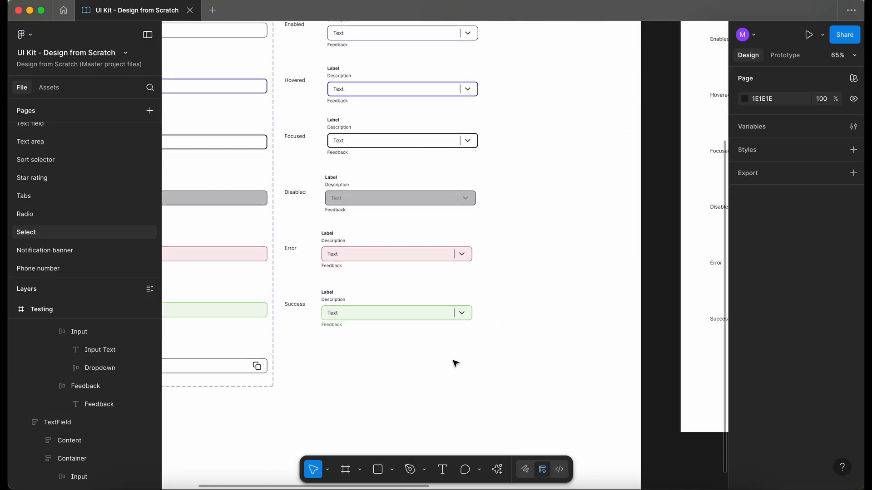
scroll(455, 363, "left", 3)
scroll(455, 363, "down", 3)
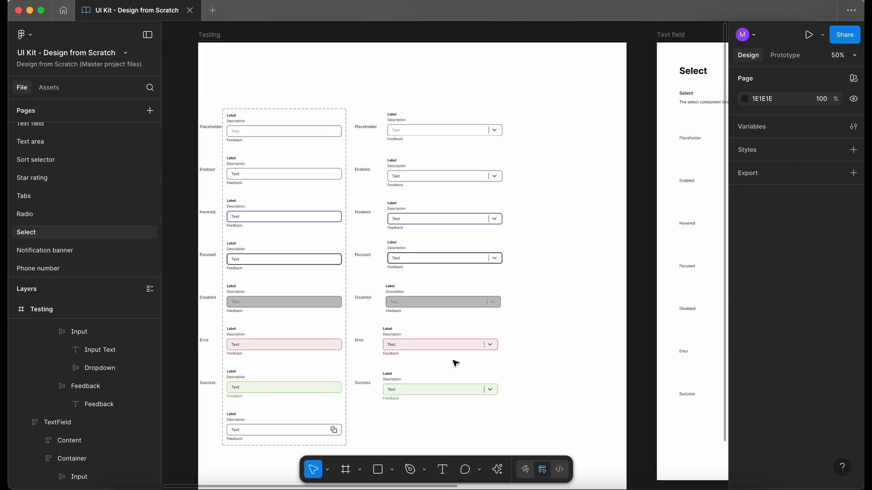
left_click(412, 121)
left_click(384, 96)
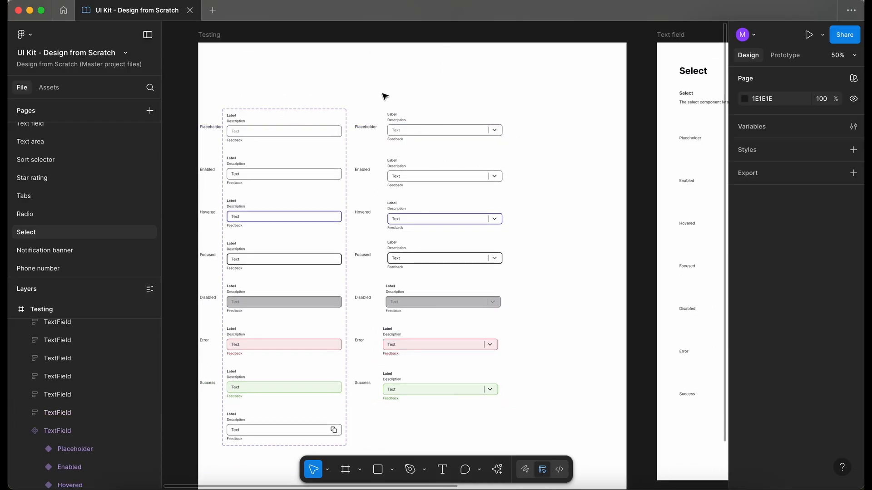
scroll(384, 96, "up", 5)
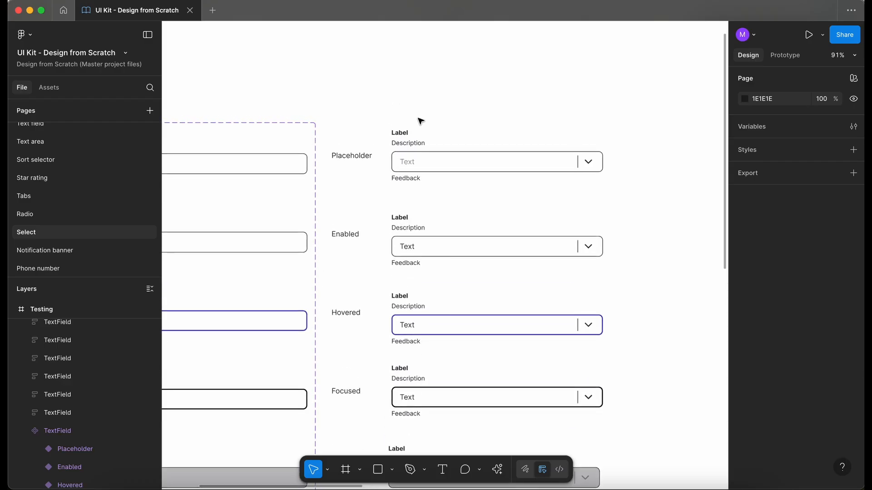
left_click(476, 164)
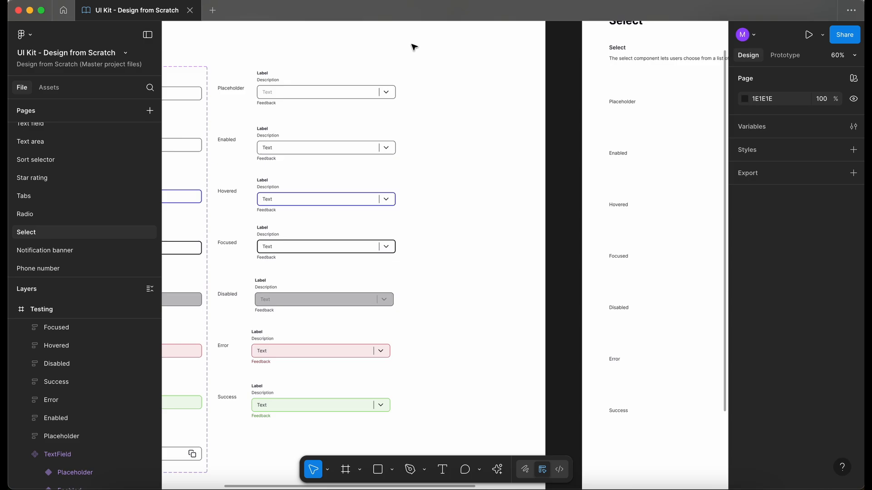
left_click_drag(411, 44, 300, 429)
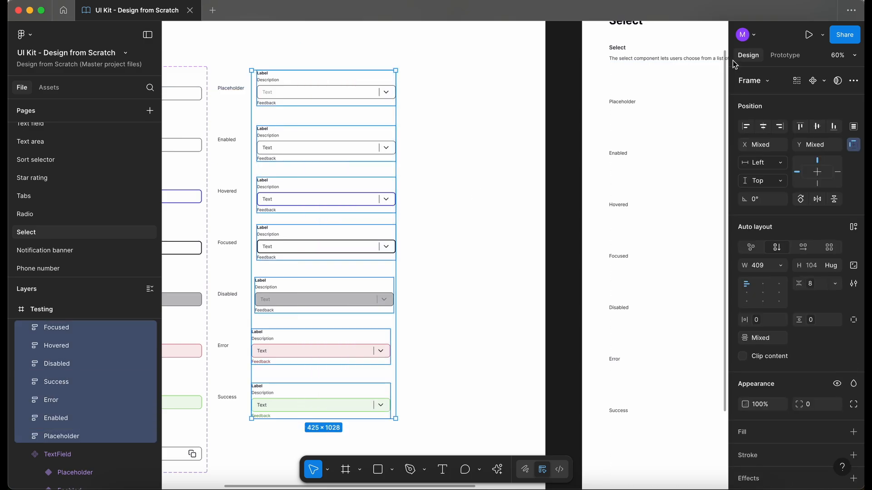
left_click(824, 81)
left_click(802, 115)
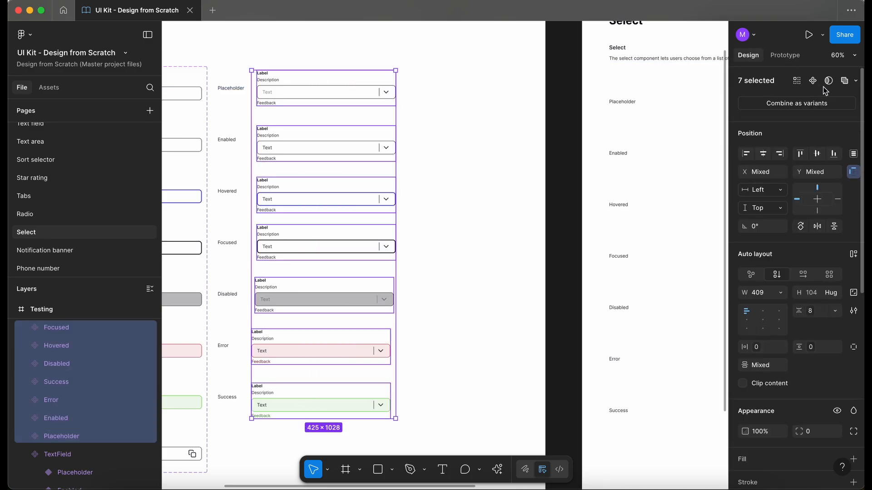
Combine the seven components as variants and name the component set Select
left_click(805, 103)
scroll(437, 137, "up", 1)
double_click(761, 81)
key("BackSpace")
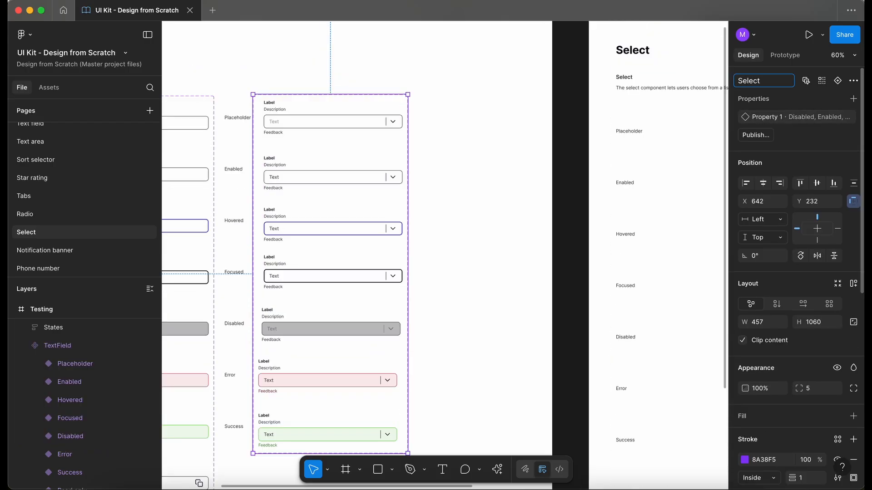
key("Return")
Rename the variant property to States and move Placeholder to the top of its values
double_click(758, 118)
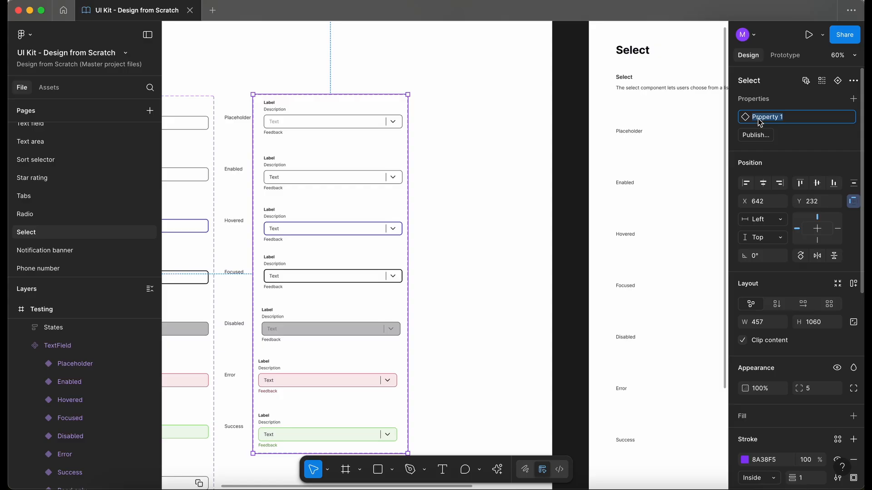
type("States")
key("Return")
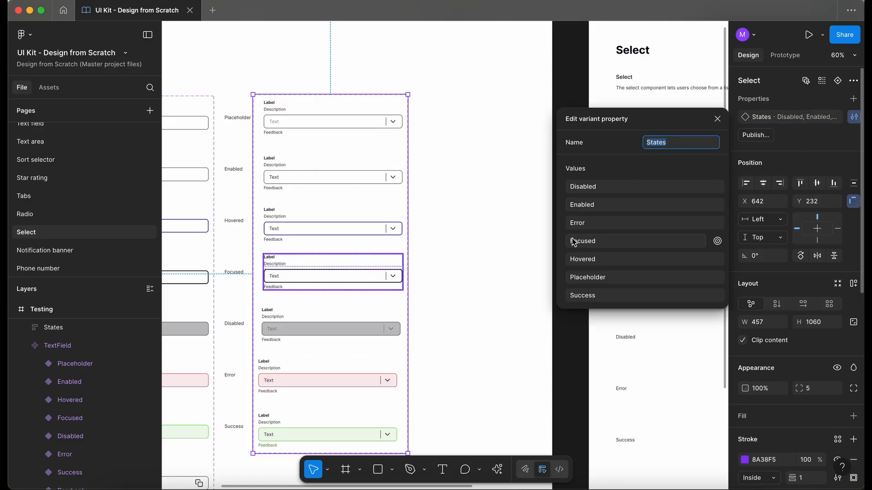
left_click(560, 278)
left_click_drag(560, 280, 566, 172)
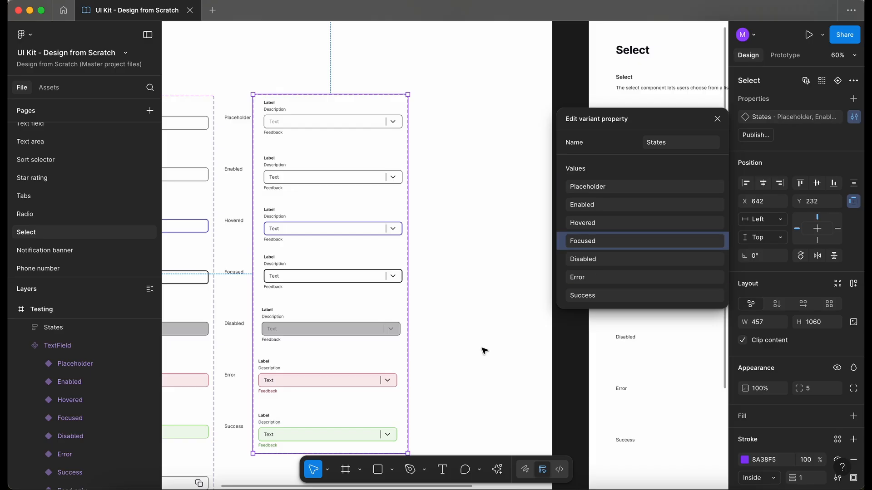
key("Escape")
Move the Select component set into the Select documentation frame beside the state labels
scroll(351, 145, "down", 3)
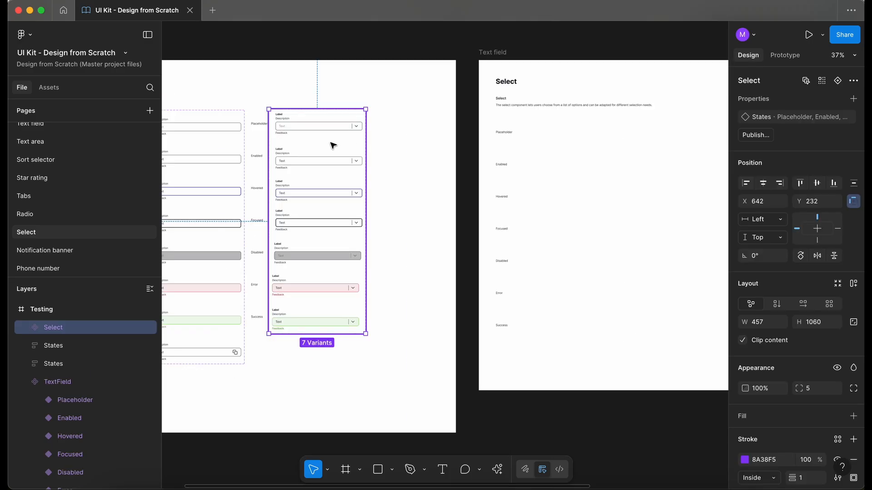
left_click_drag(333, 145, 602, 159)
scroll(602, 158, "right", 2)
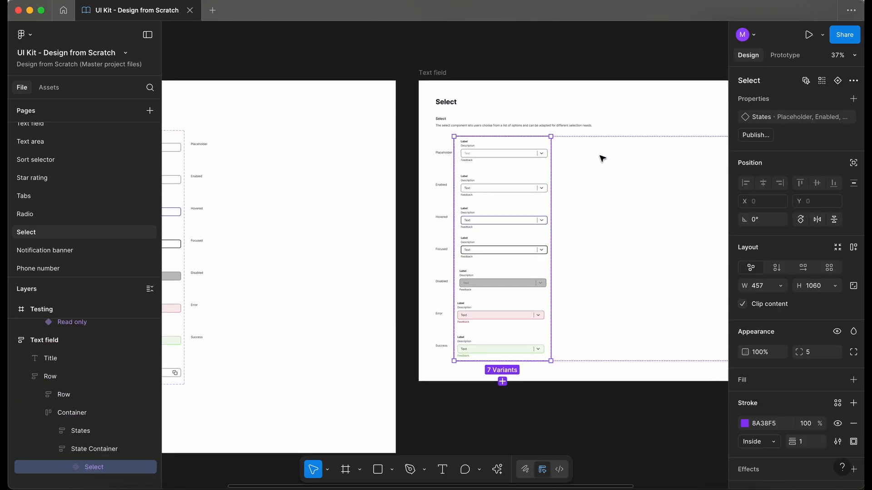
scroll(602, 159, "right", 4)
scroll(602, 159, "down", 1)
scroll(321, 92, "up", 5)
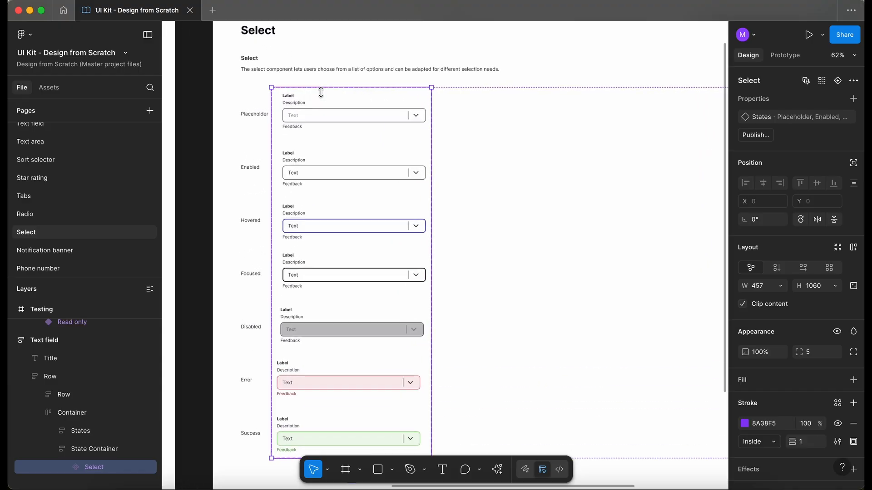
Add auto layout to the Select component set and open the spacing variable options for its gap
key("shift+a")
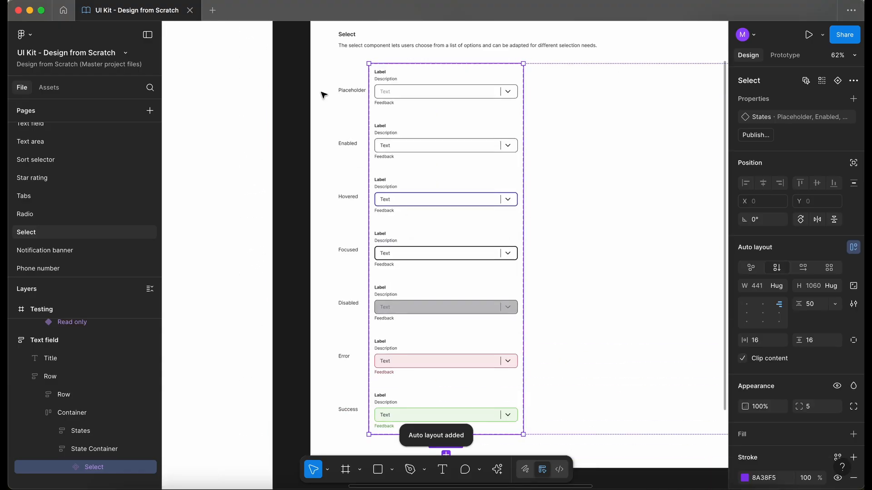
left_click(834, 304)
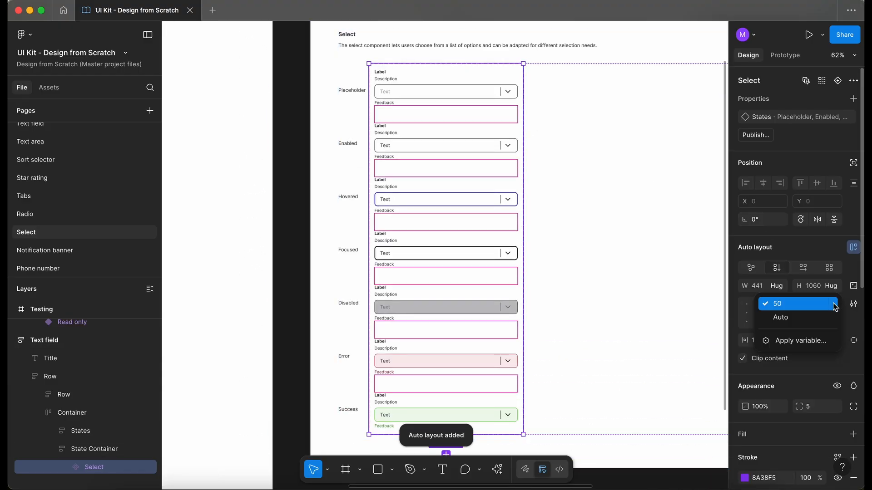
left_click(814, 341)
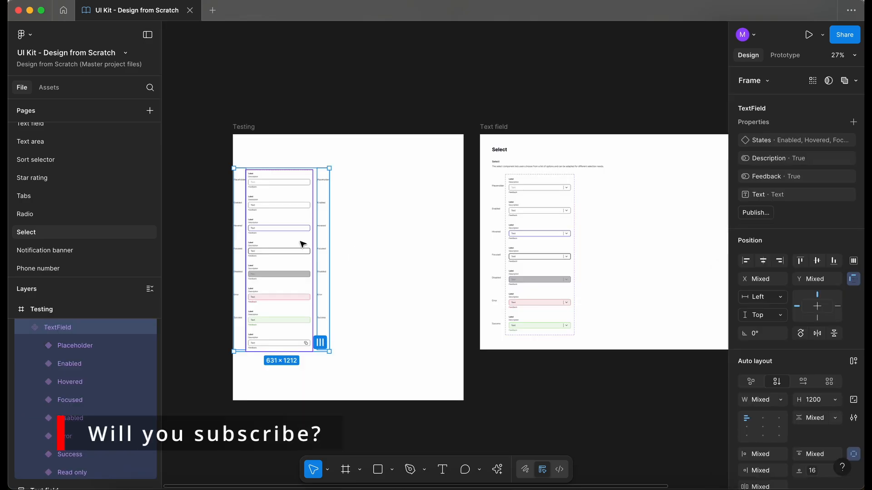
key("Delete")
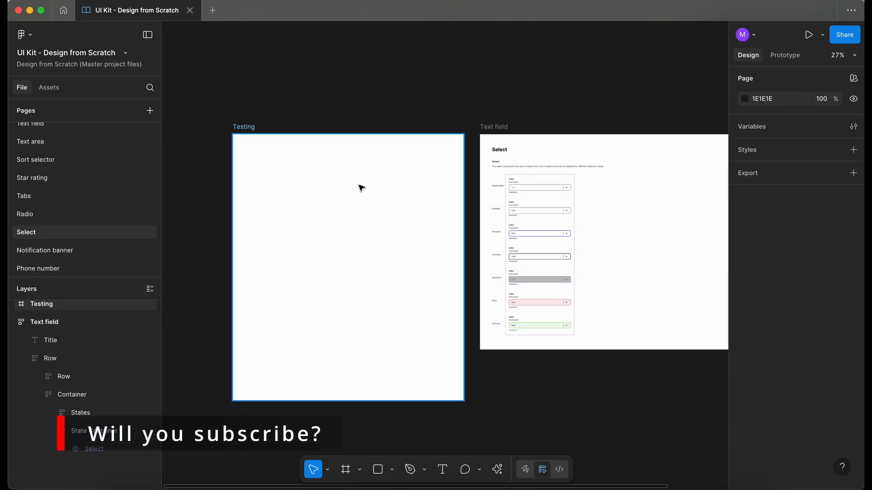
Place a TextField instance from the assets into the Testing frame
scroll(361, 188, "up", 5)
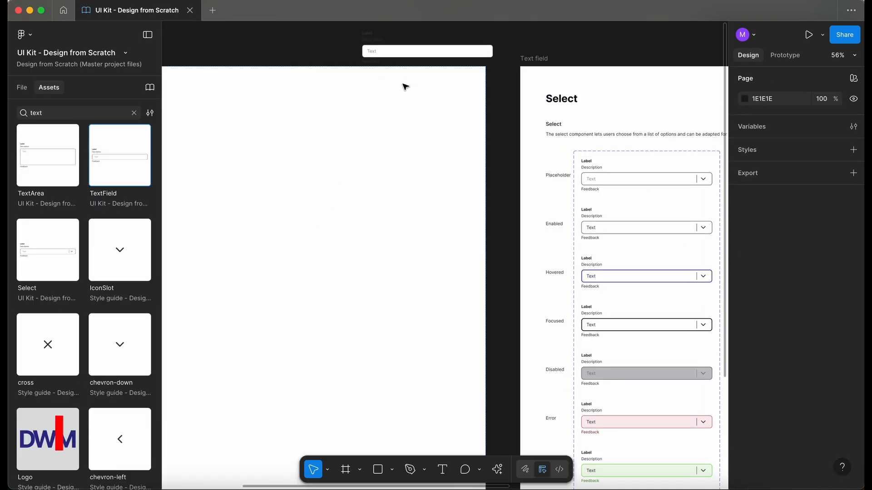
left_click_drag(405, 86, 239, 120)
key("alt+1")
left_click(332, 224)
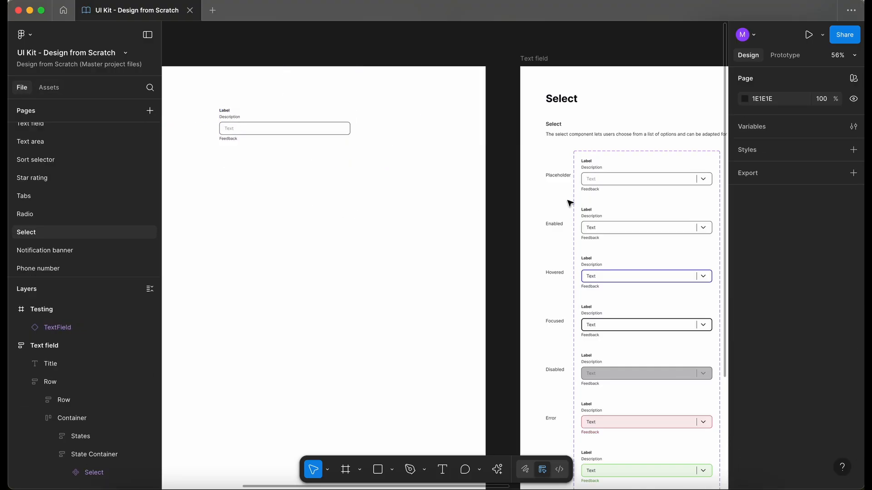
Place an instance of the Placeholder Select variant in the Testing frame and review its States options
left_click(659, 175)
left_click(659, 177)
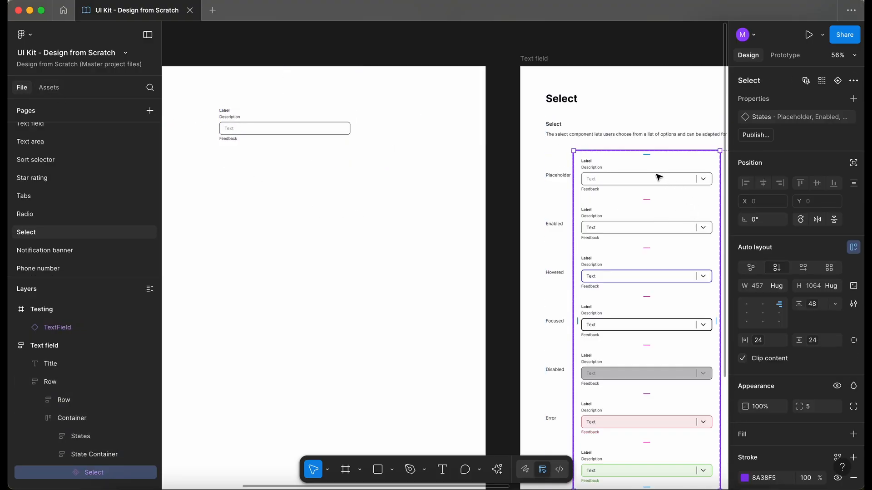
left_click(655, 186)
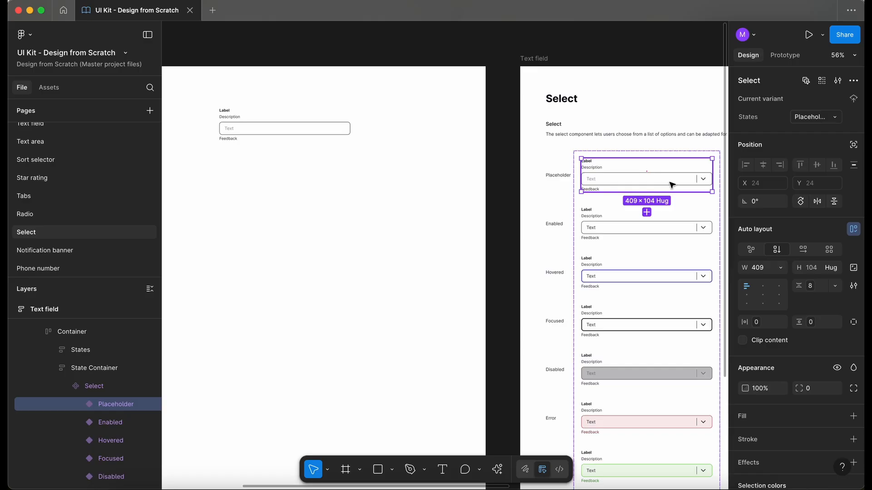
left_click_drag(673, 184, 375, 239)
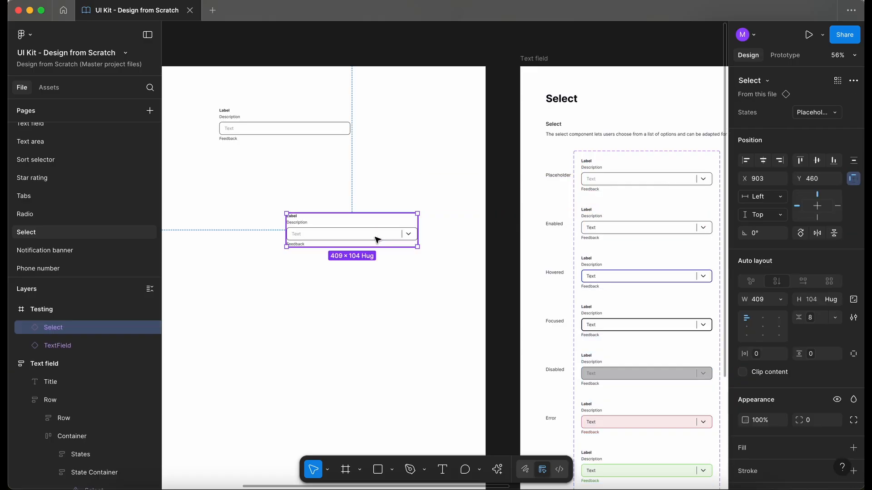
scroll(375, 240, "up", 2)
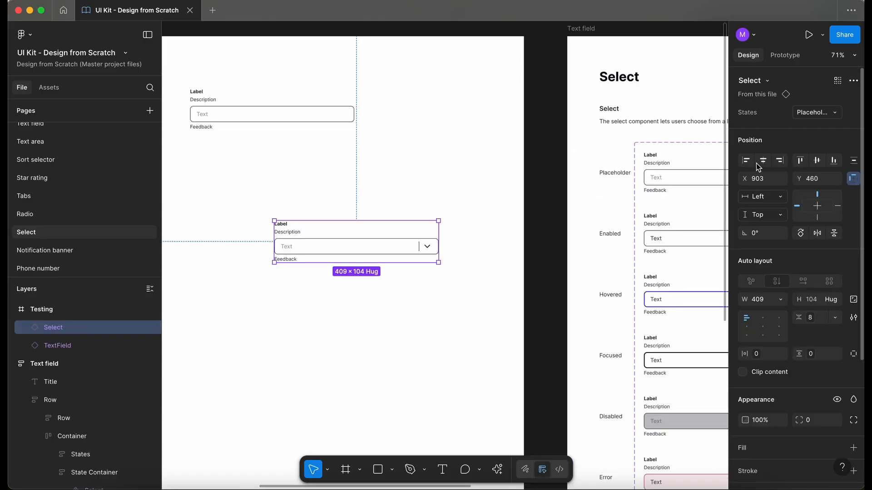
left_click(810, 112)
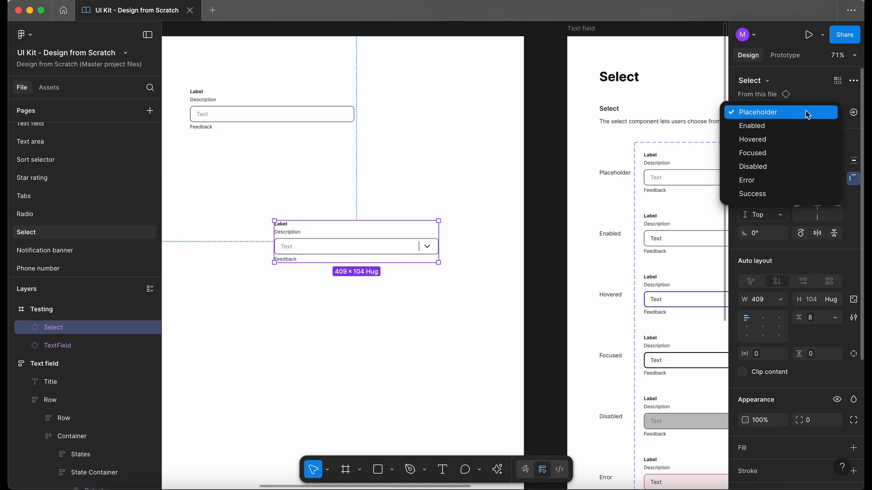
left_click(827, 101)
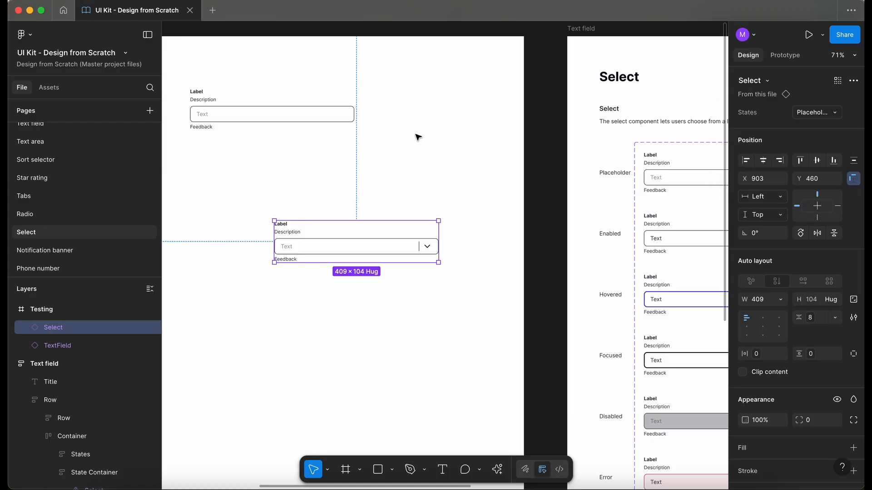
Move the TextField instance higher in the Testing frame, above the Select instance
left_click_drag(268, 101, 350, 88)
scroll(594, 152, "right", 2)
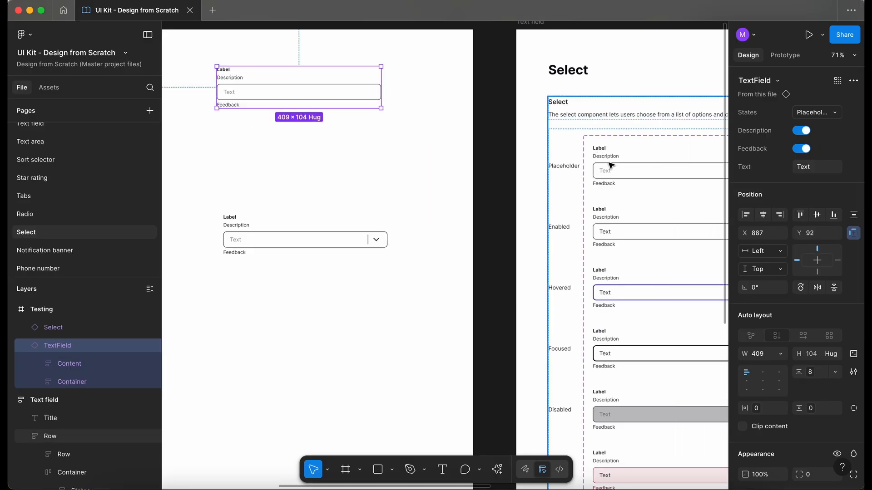
Select the Description text layer inside the Placeholder variant and multi-edit it across all Select variants
double_click(622, 163)
double_click(621, 162)
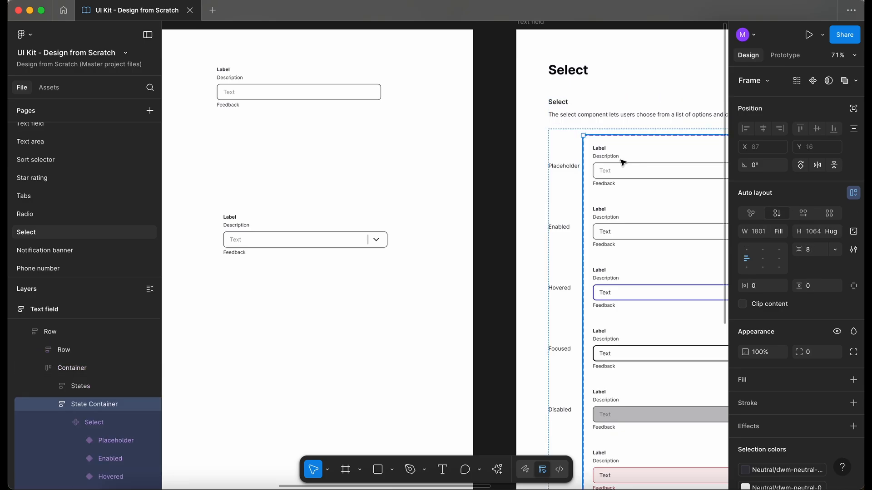
double_click(621, 162)
scroll(621, 162, "right", 4)
double_click(499, 141)
double_click(452, 132)
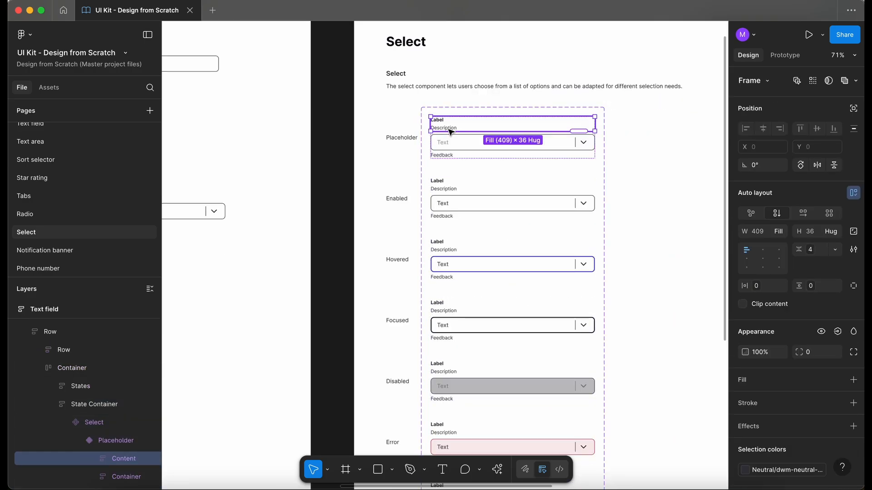
double_click(451, 132)
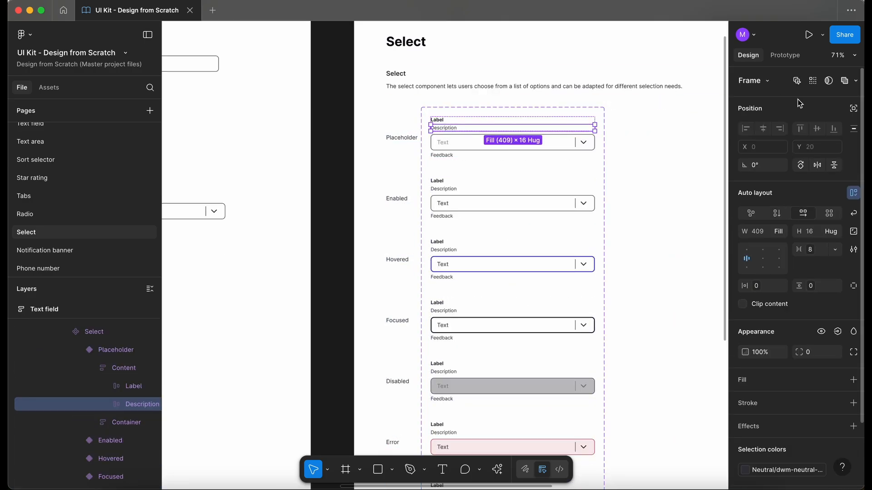
left_click(797, 82)
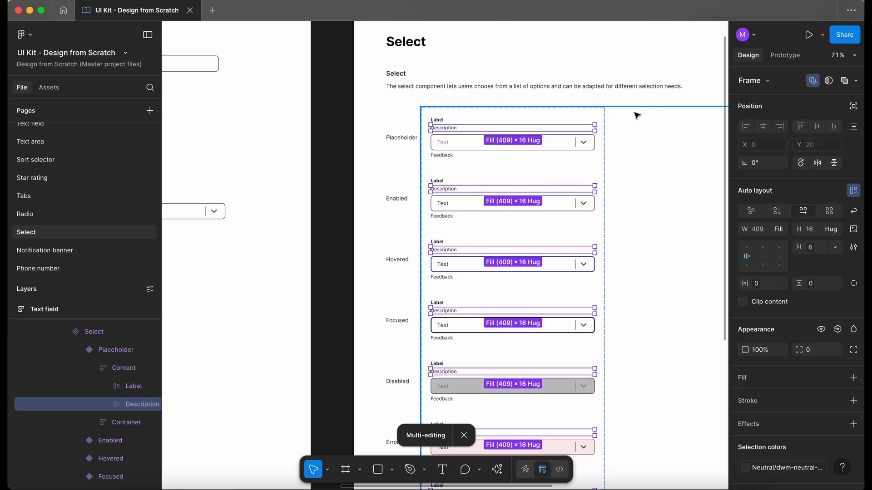
Create a boolean property named Description that controls the Description layer's visibility
scroll(636, 114, "down", 5)
scroll(636, 117, "up", 10)
scroll(636, 117, "left", 2)
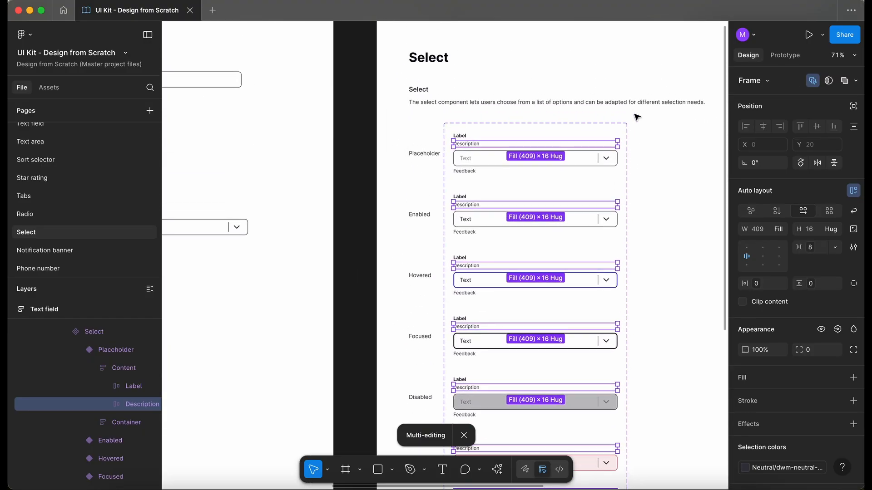
scroll(637, 117, "down", 3)
scroll(636, 117, "left", 3)
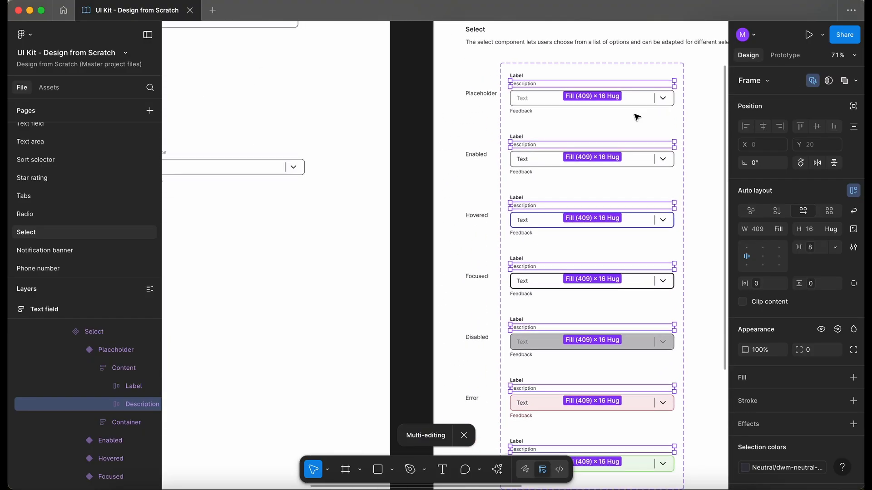
left_click(839, 332)
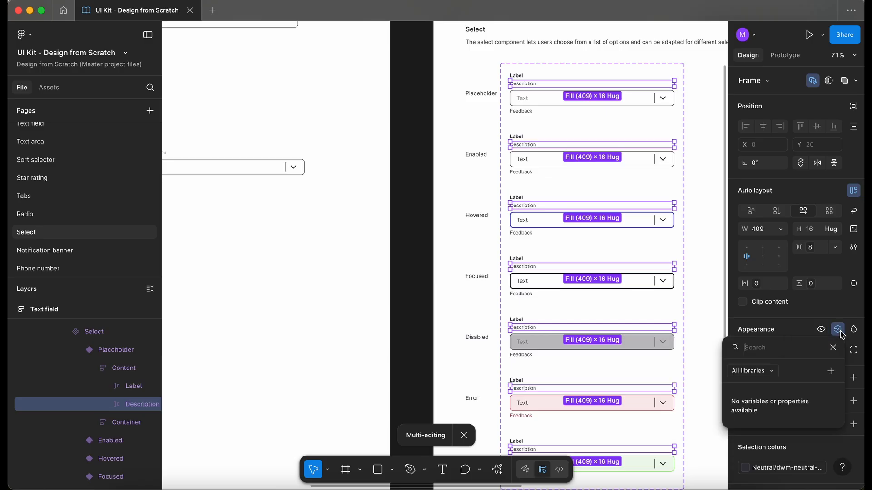
left_click(831, 372)
type("Des")
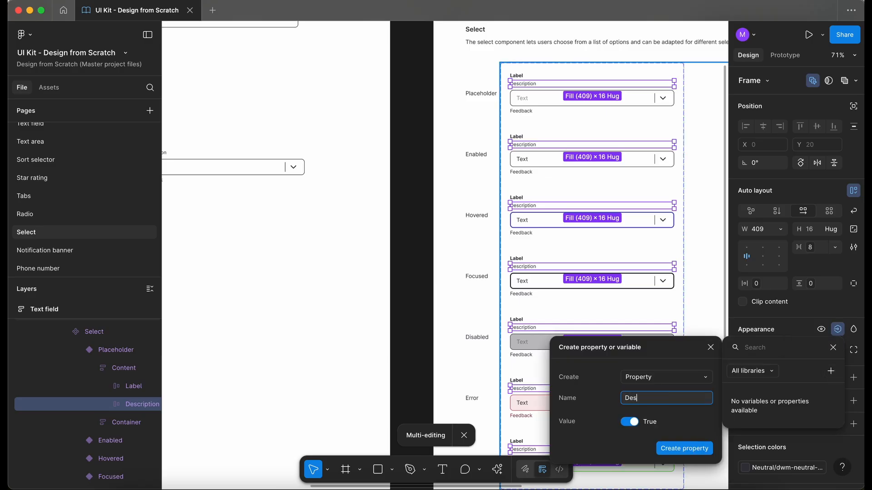
type("cription")
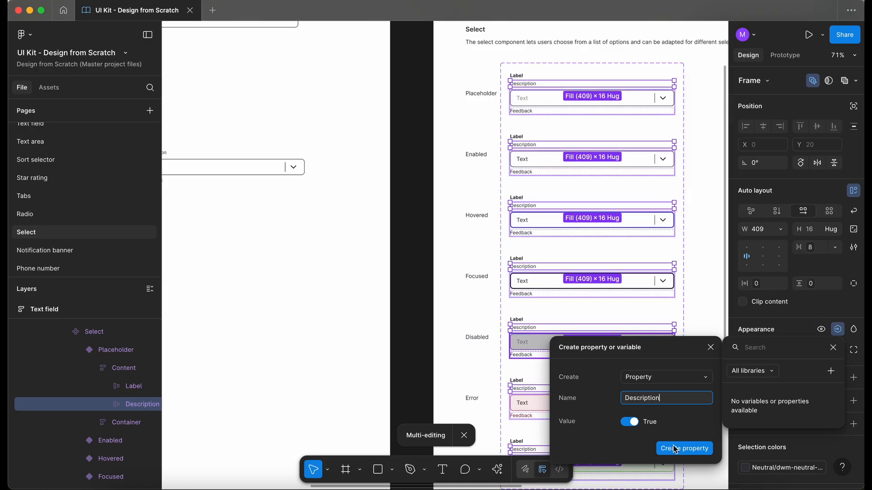
left_click(693, 451)
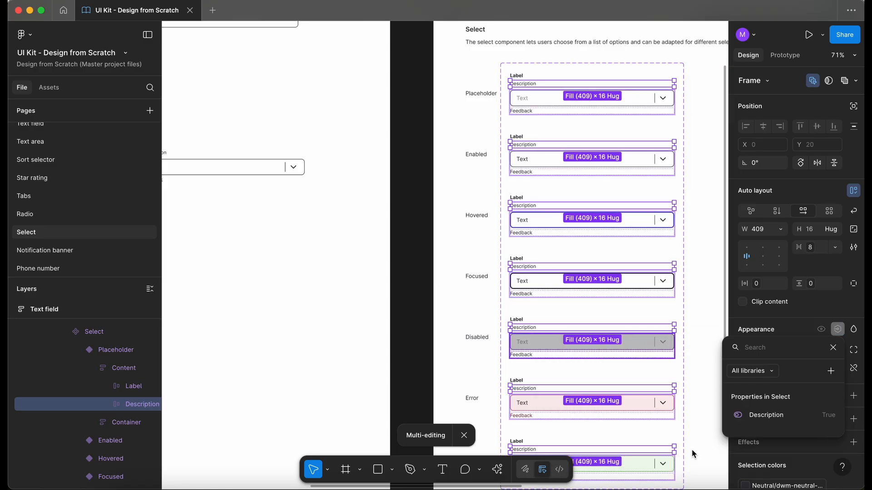
Toggle the Description property on the Select instance to test it
scroll(416, 161, "left", 7)
scroll(415, 161, "up", 3)
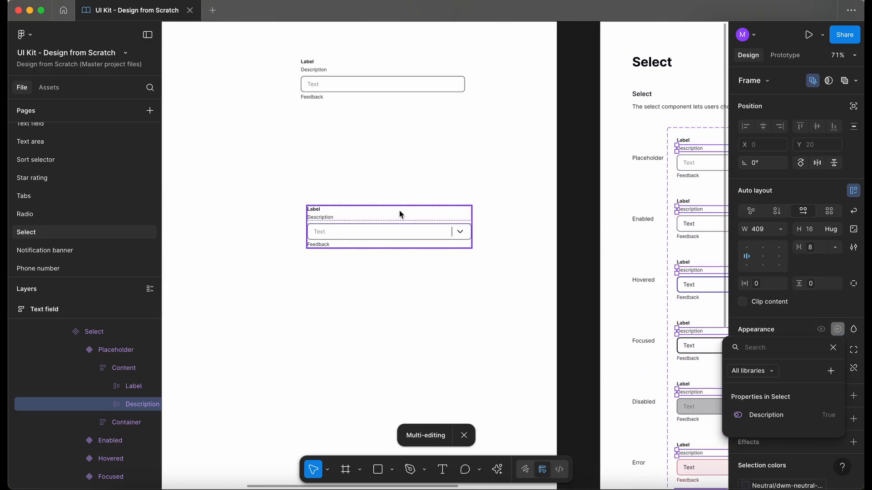
left_click(418, 181)
left_click(391, 227)
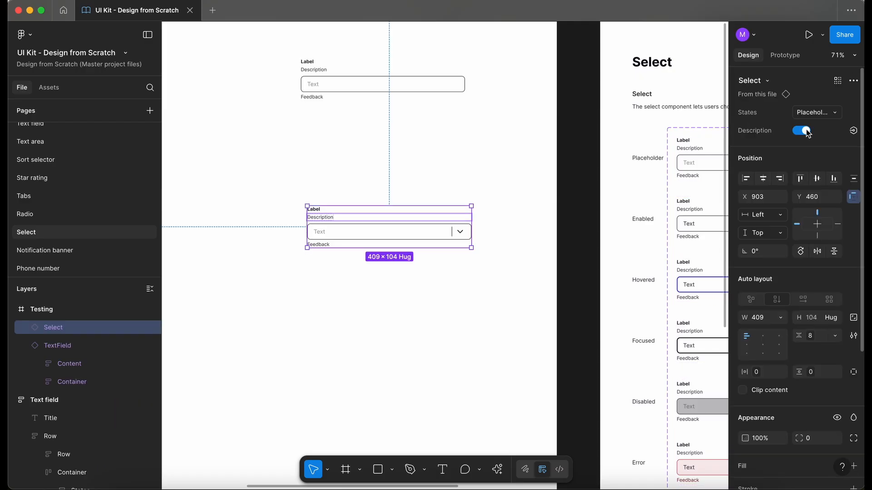
left_click(802, 130)
left_click(802, 131)
left_click(802, 131)
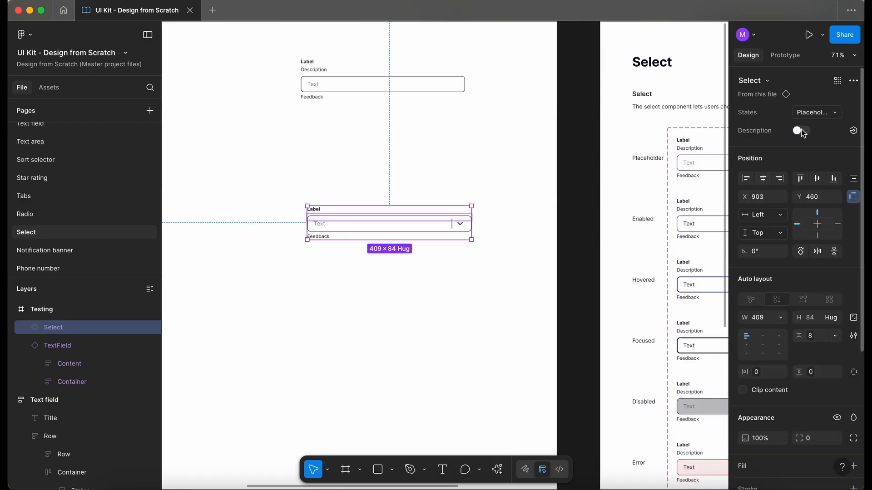
left_click(802, 131)
Inspect the TextField instance's properties for comparison
left_click(386, 84)
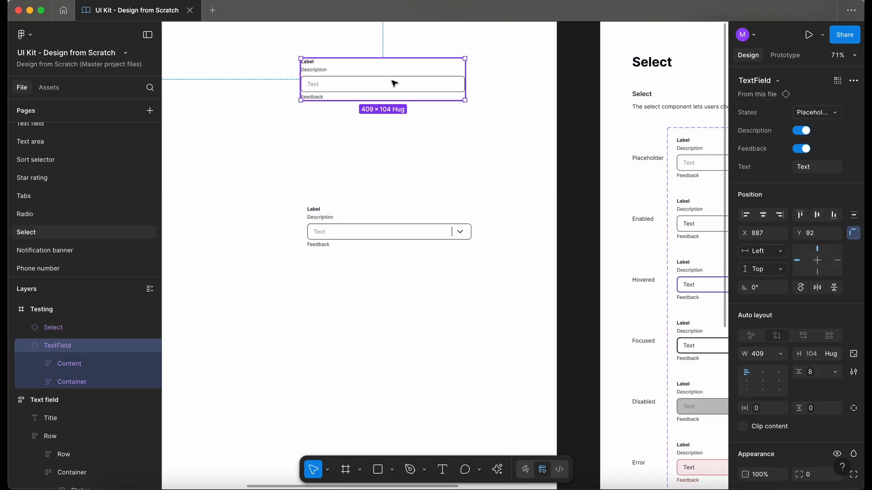
scroll(438, 121, "right", 5)
scroll(438, 121, "down", 1)
Select the Feedback text layer inside the Placeholder variant and multi-edit it across all Select variants
left_click(521, 127)
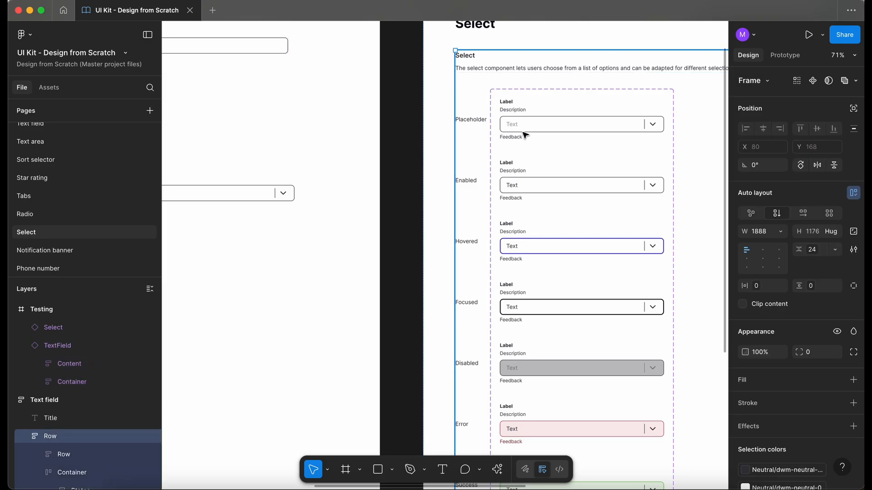
double_click(525, 135)
double_click(523, 138)
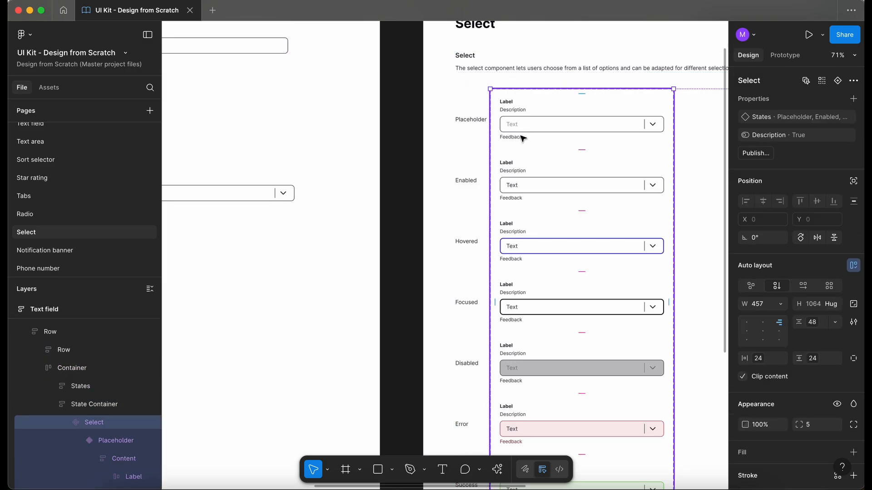
double_click(523, 138)
double_click(522, 138)
double_click(521, 138)
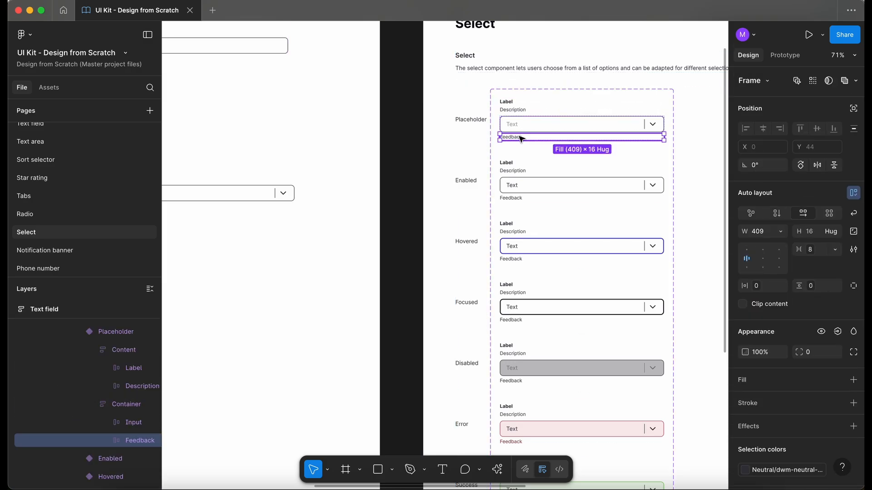
left_click(797, 82)
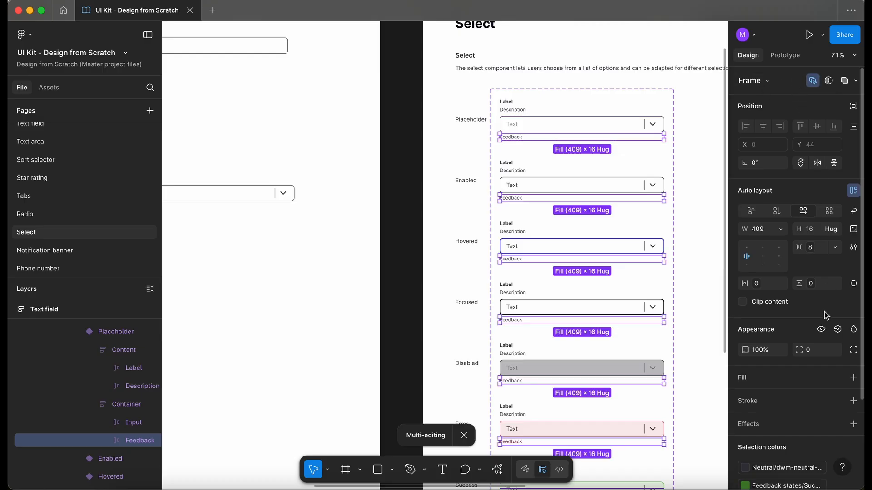
Create a boolean property named Feedback for the Feedback layer's visibility and check it on the Select instance
left_click(838, 331)
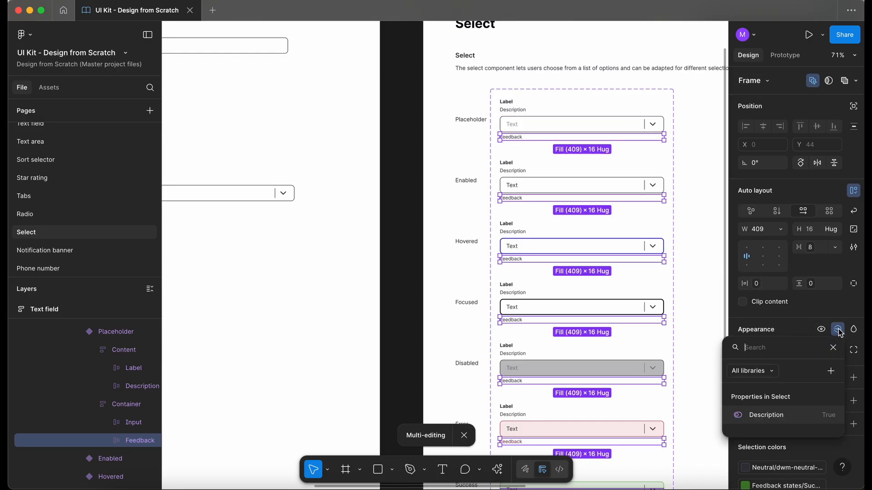
left_click(831, 372)
type("Feedback")
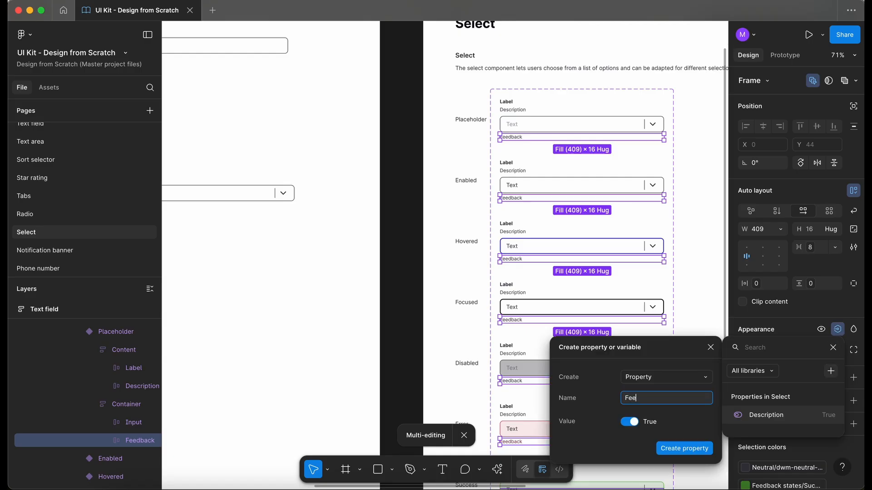
left_click(683, 448)
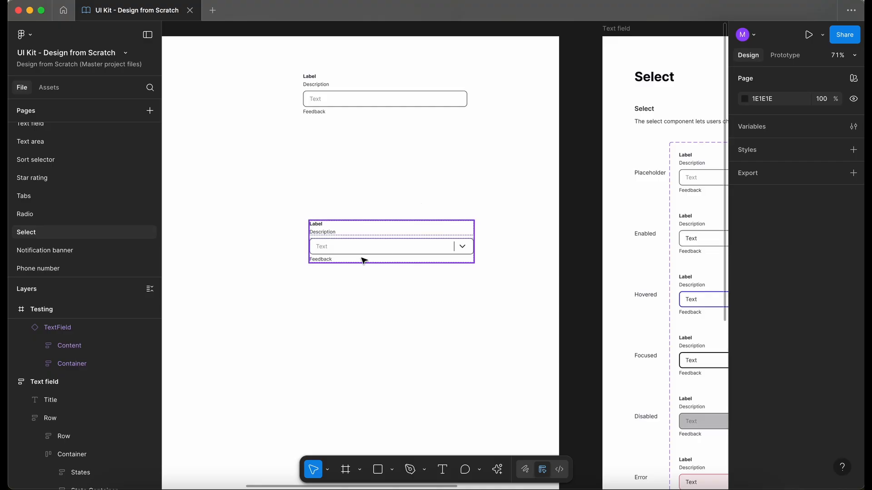
left_click(362, 257)
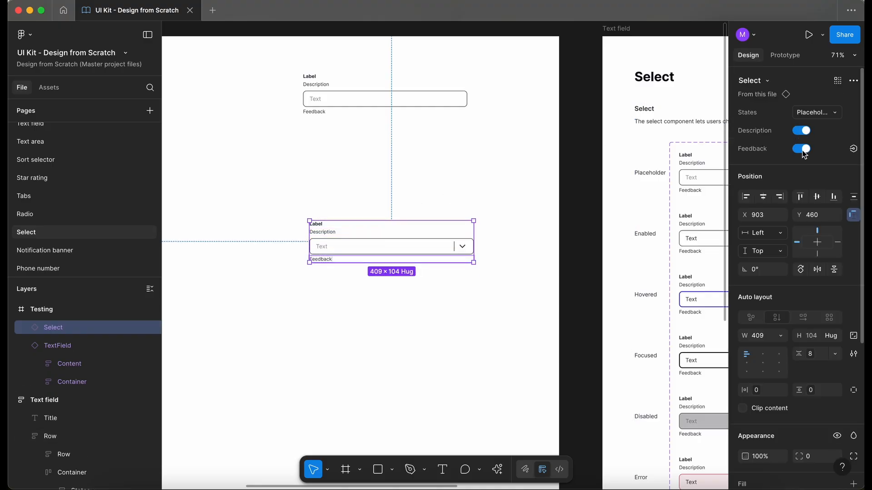
Toggle the Feedback property on the Select instance to test it, then deselect
left_click(801, 150)
left_click(802, 150)
left_click(802, 150)
left_click(801, 149)
left_click(456, 149)
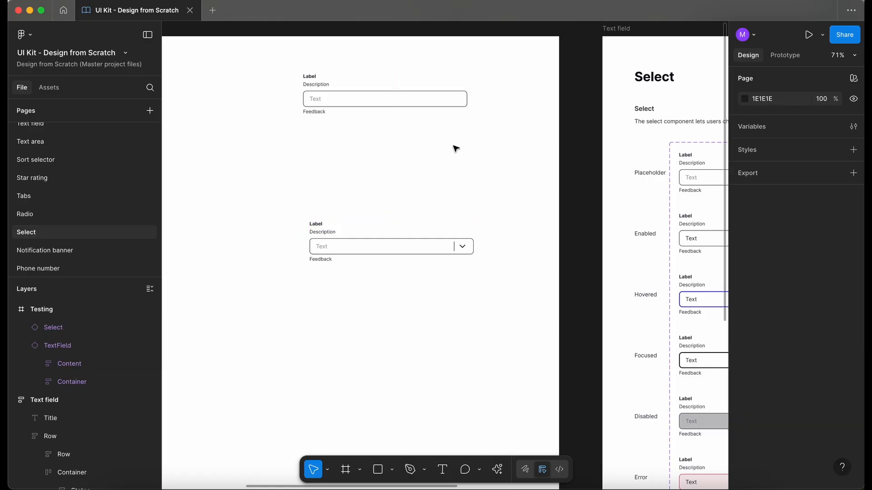
Select the Input text layer across all Select variants and create a text property named Text for its content
scroll(456, 149, "right", 10)
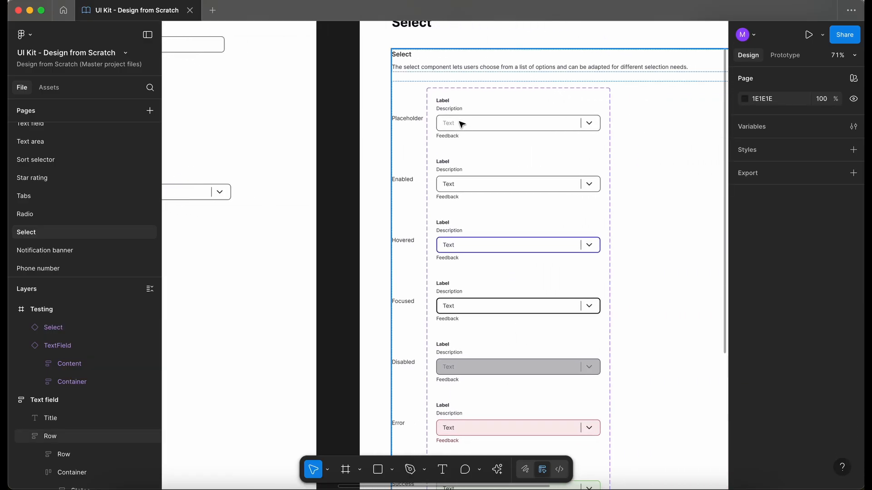
left_click(461, 123)
double_click(461, 122)
double_click(447, 125)
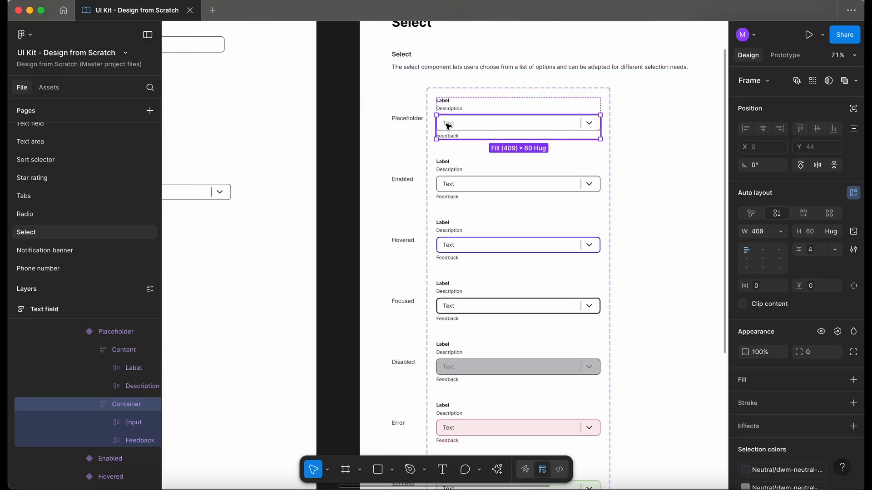
double_click(449, 125)
double_click(448, 124)
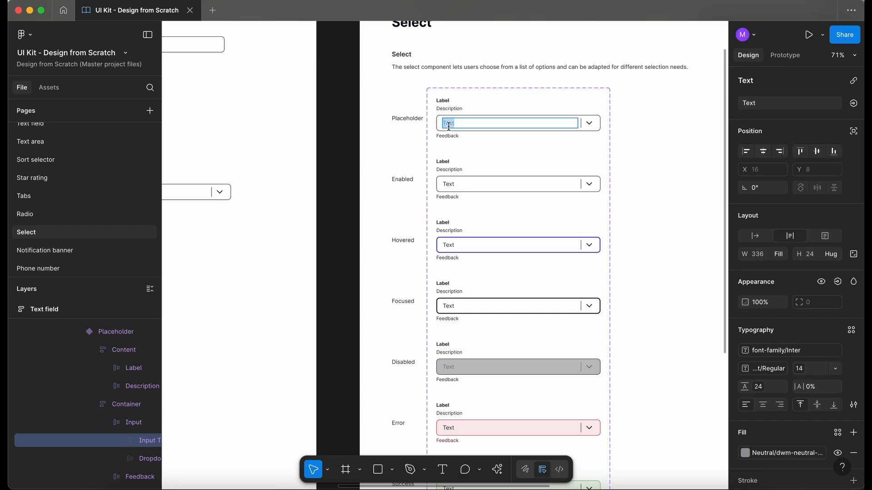
key("Escape")
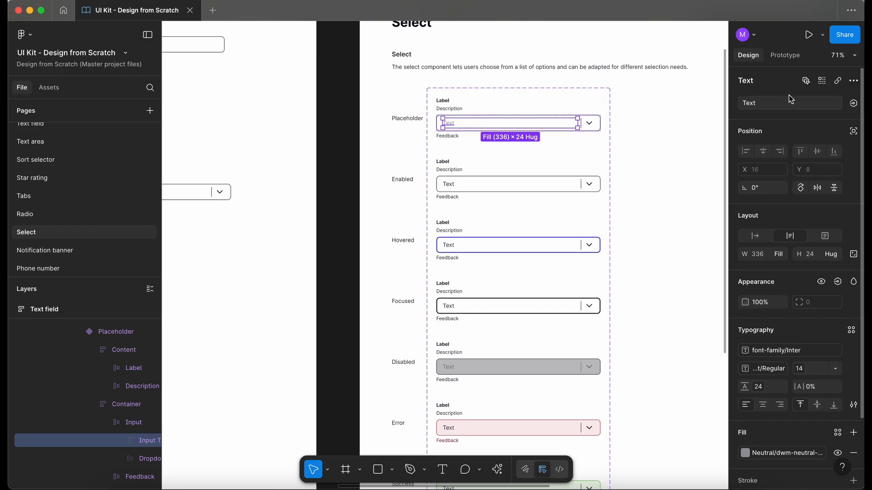
left_click(805, 82)
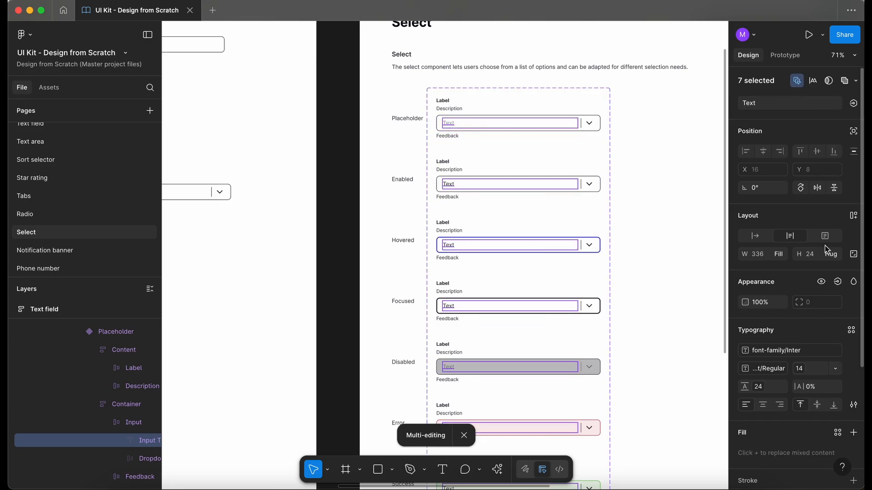
left_click(854, 104)
left_click(847, 145)
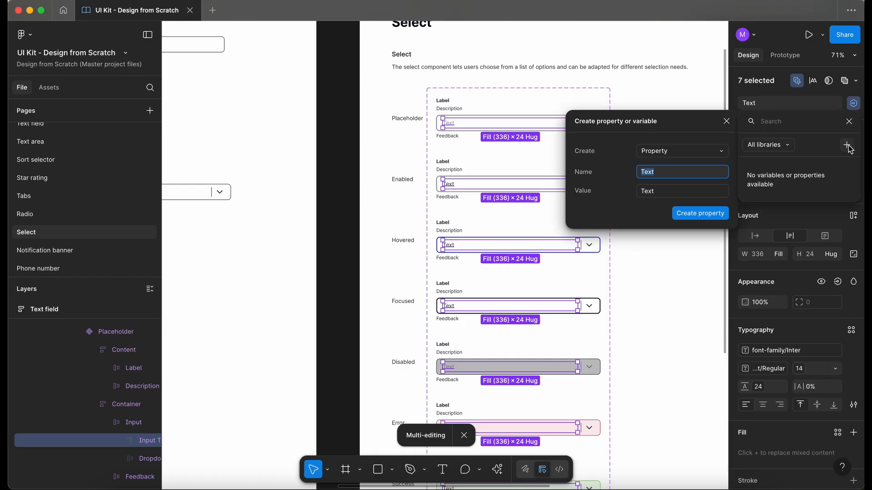
left_click(700, 213)
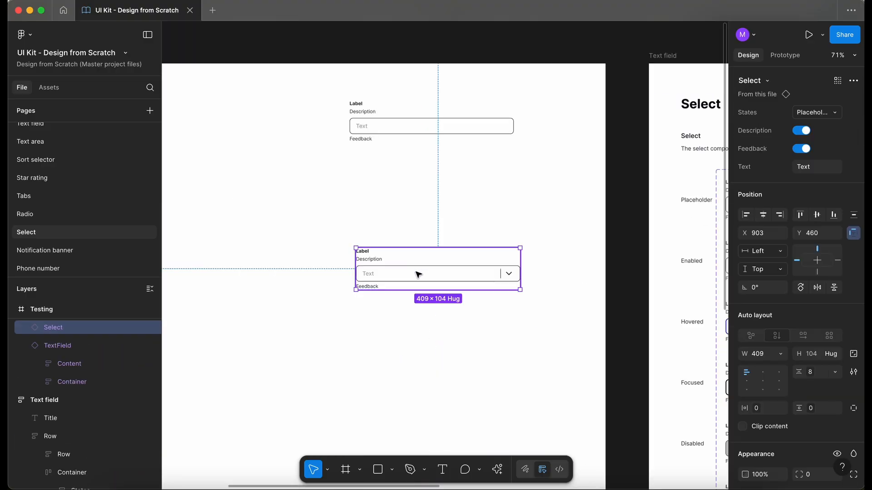
Set the Select instance's Text property to Hello there!! to test it
scroll(417, 275, "down", 2)
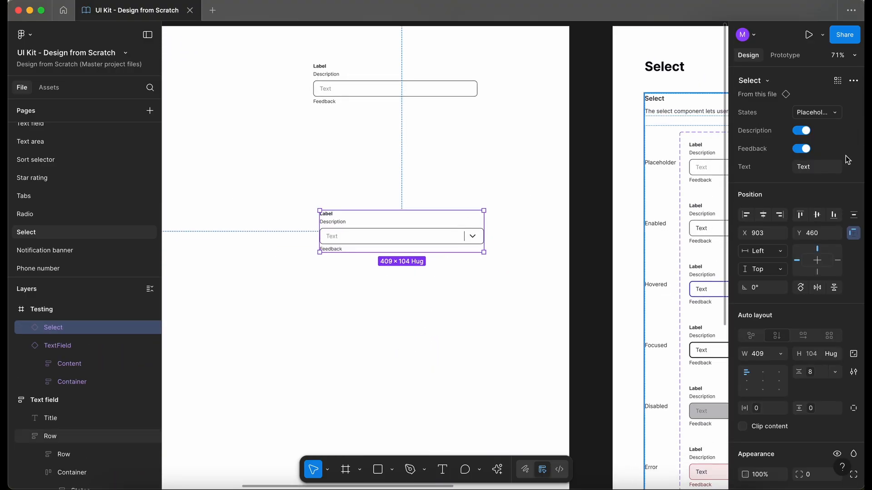
left_click(828, 167)
type("Hello there!!")
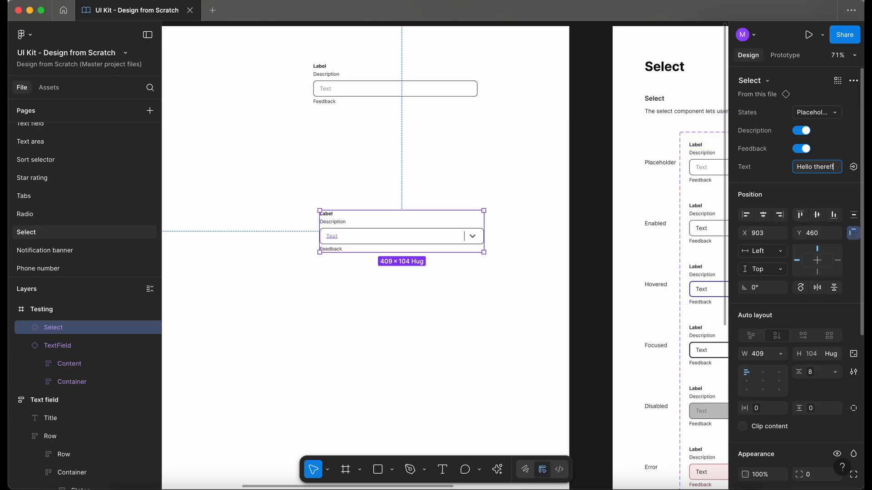
key("Return")
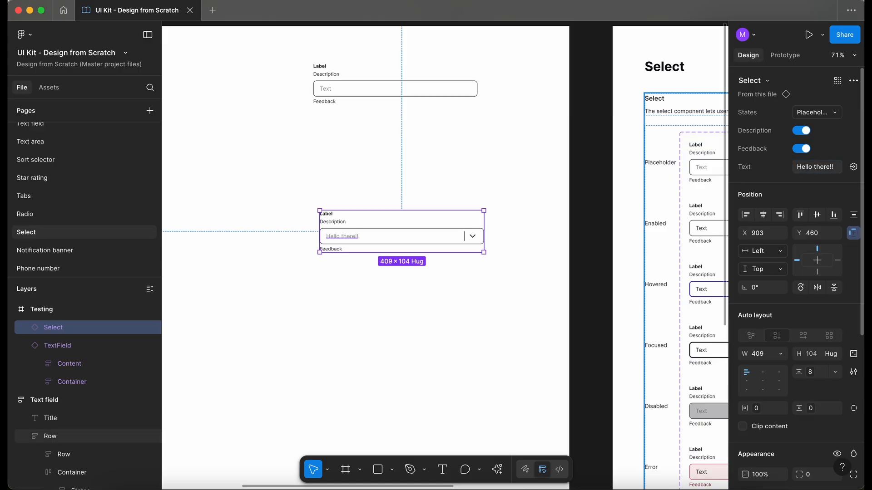
Delete the TextField and Select test instances from the Testing frame
scroll(327, 272, "right", 2)
scroll(327, 272, "down", 1)
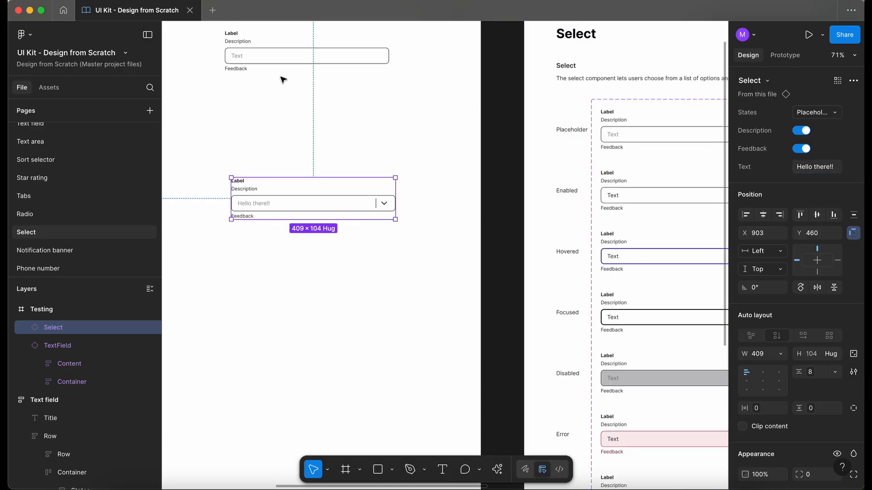
scroll(283, 79, "down", 5)
left_click(324, 63)
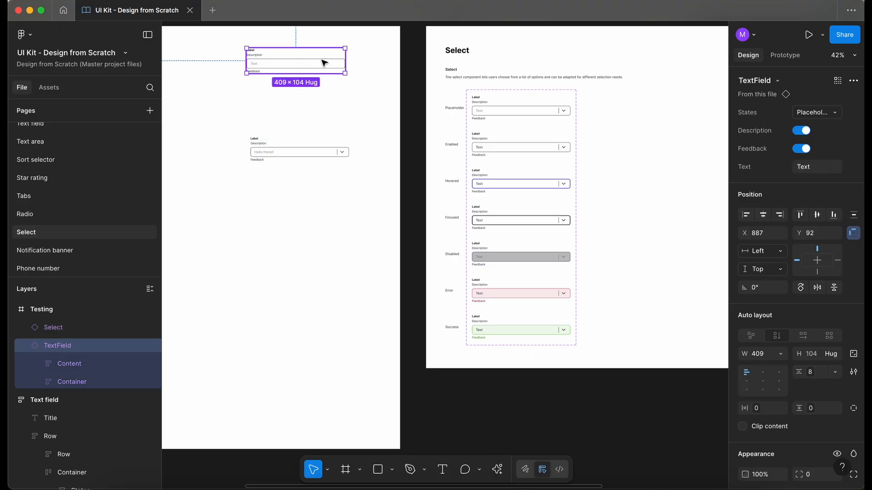
key("Delete")
left_click(303, 155)
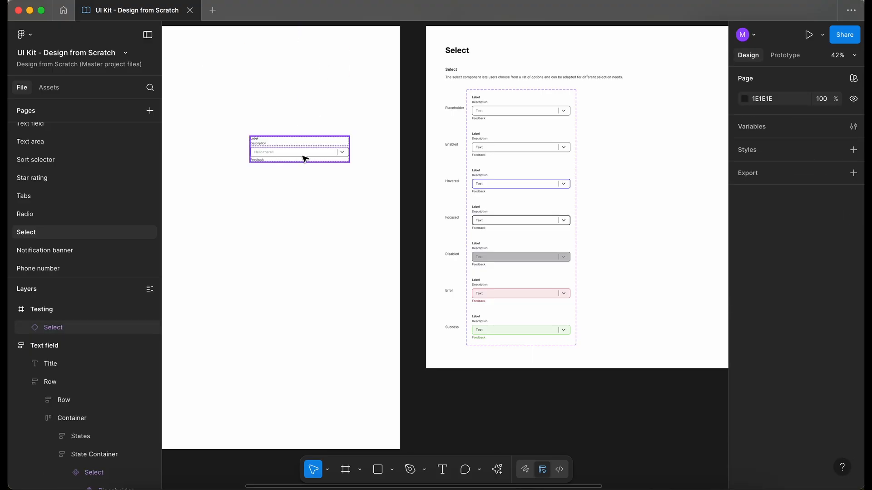
key("Delete")
Examine the Phone number page's Examples section, then return to the Select page
scroll(304, 156, "right", 4)
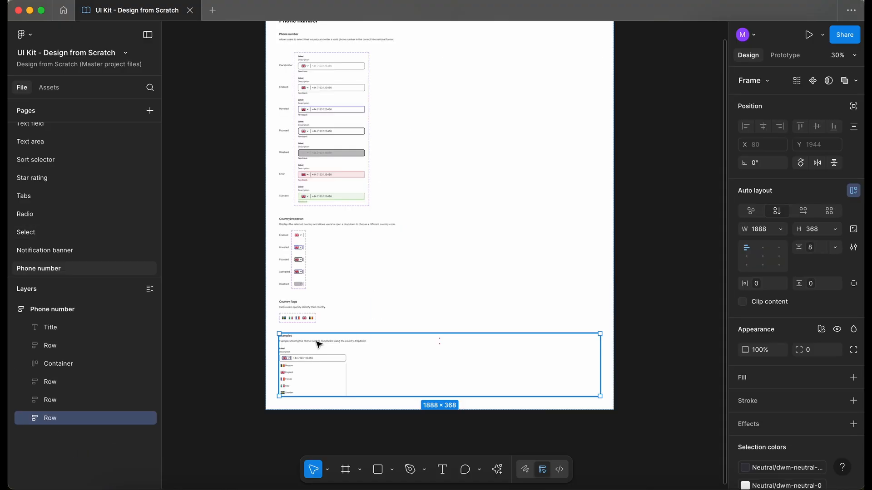
left_click(13, 310)
left_click(139, 309)
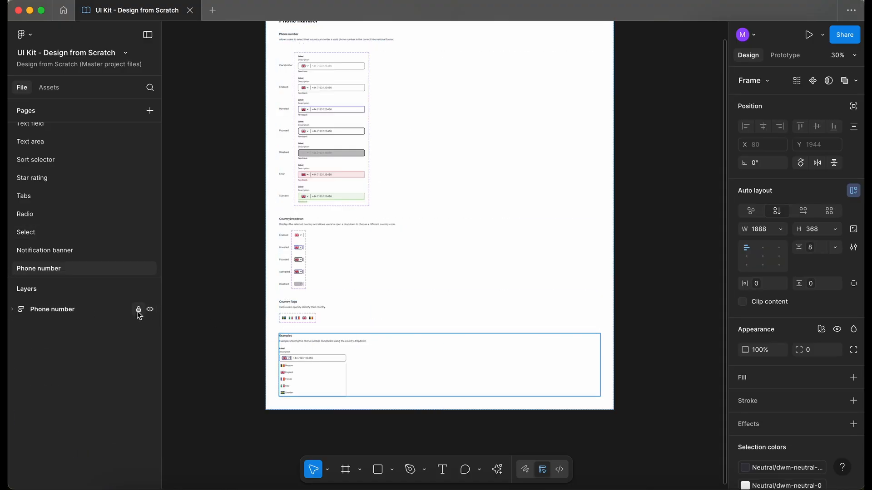
left_click(83, 233)
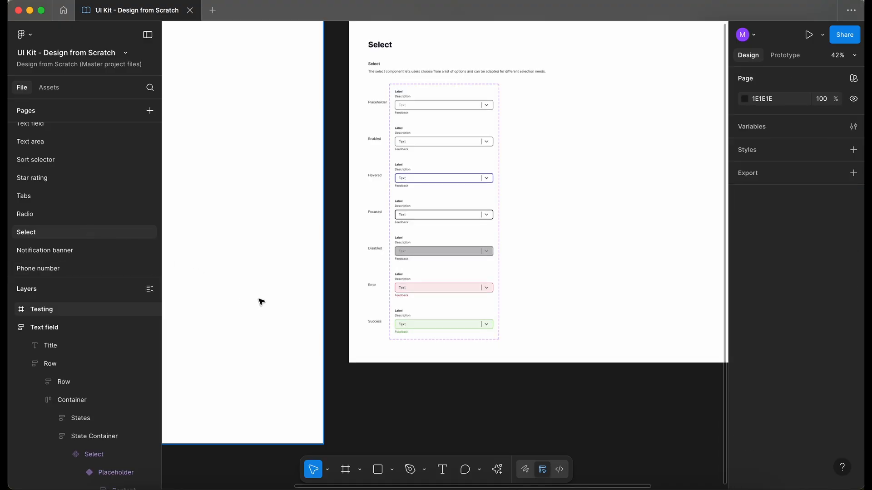
Add an Examples section below the Select row on the Select page
left_click(585, 329)
scroll(582, 321, "right", 4)
scroll(582, 321, "up", 2)
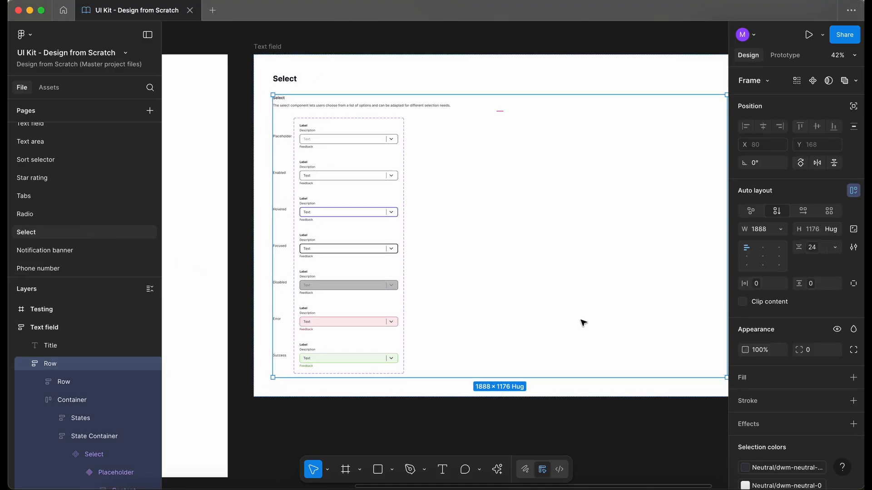
left_click(409, 388)
scroll(418, 389, "down", 3)
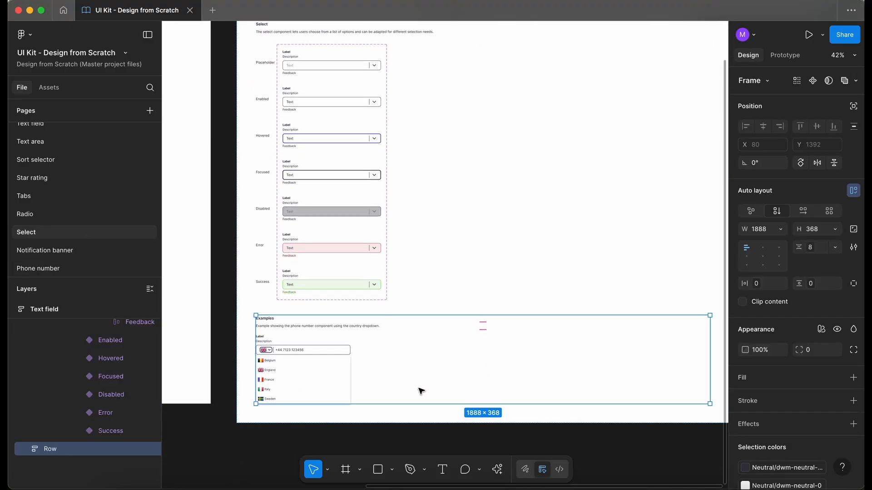
left_click(294, 331)
left_click(296, 330)
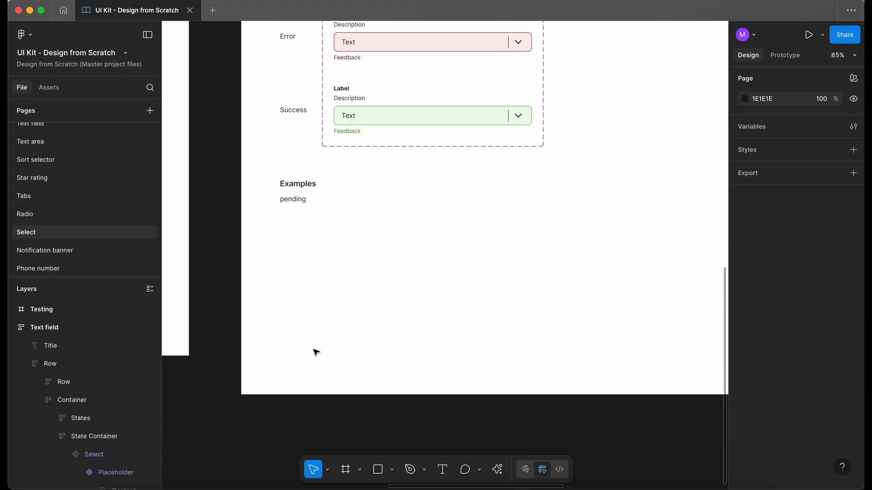
Replace the Examples description with "This example shows a select paired with an options list for choosing a single item."
double_click(294, 201)
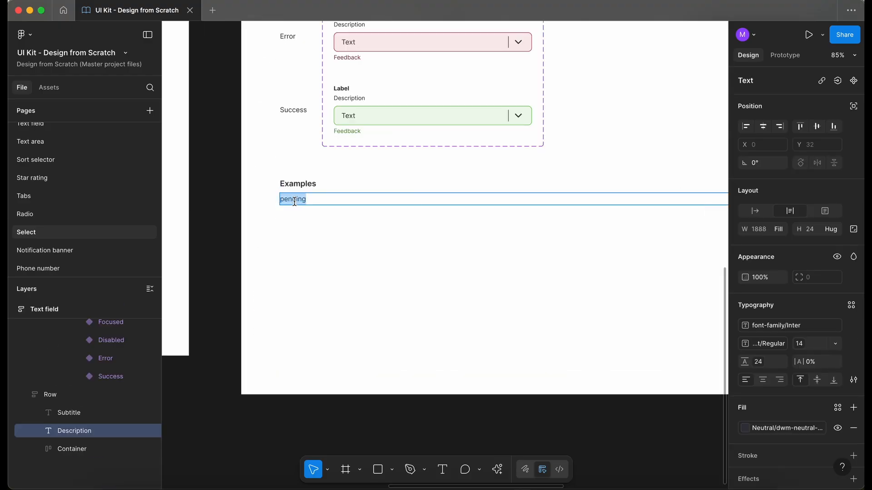
type("This example shows a select paired with an options list for choosing a single item.")
left_click(230, 245)
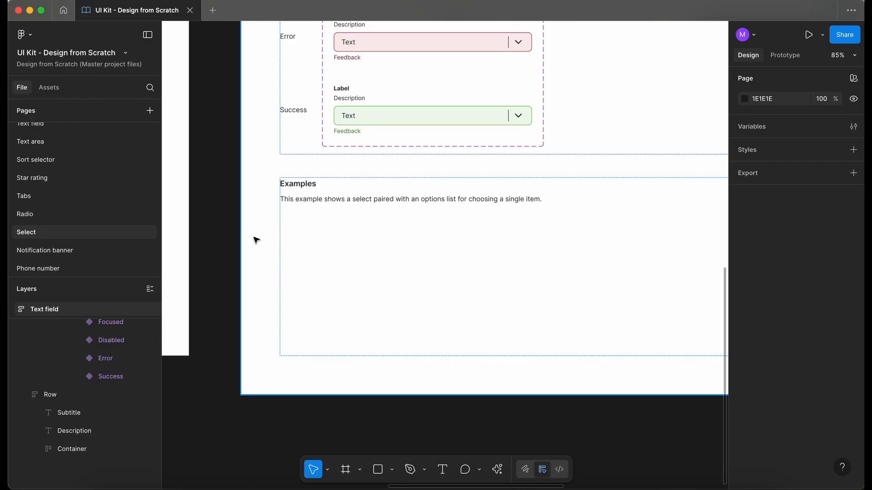
Place an instance of the Focused Select variant into the Examples container
scroll(256, 241, "down", 5)
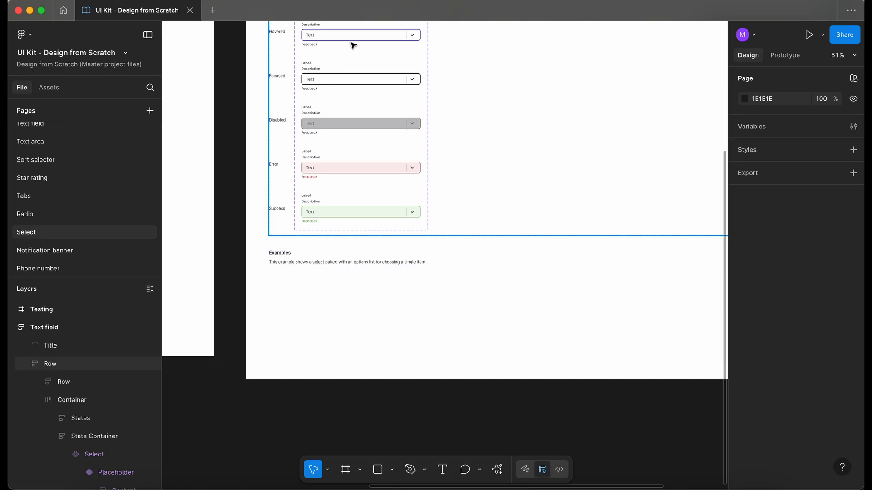
left_click(339, 79)
left_click(339, 80)
left_click(343, 80)
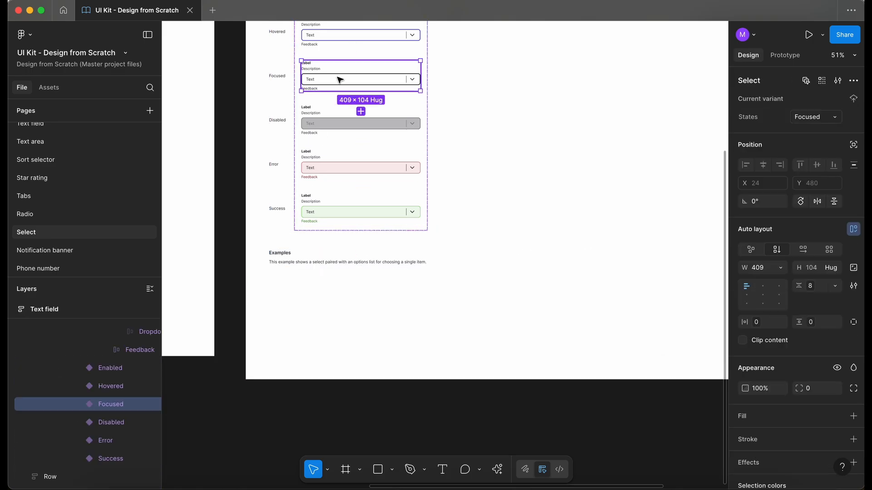
left_click_drag(354, 80, 335, 311)
left_click(311, 312)
scroll(312, 313, "down", 2)
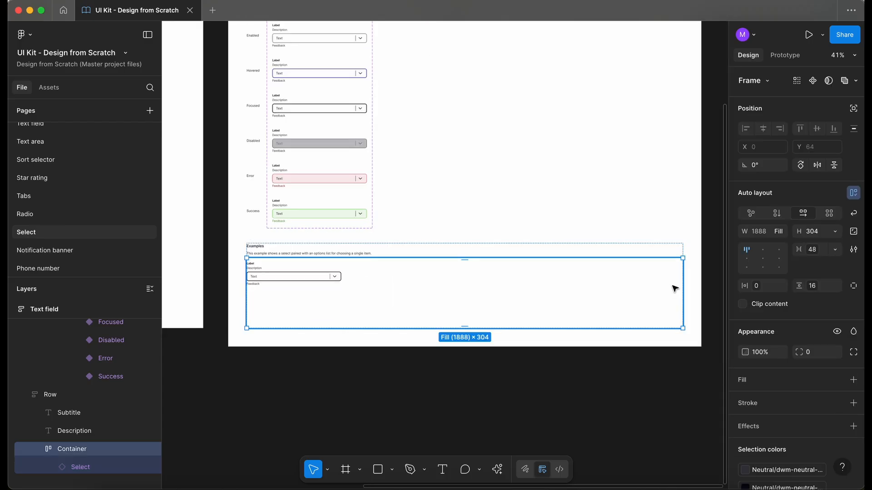
Narrow the Examples container and set the Select instance's width to fill it
left_click_drag(680, 283, 349, 282)
left_click(291, 276)
scroll(272, 281, "up", 3)
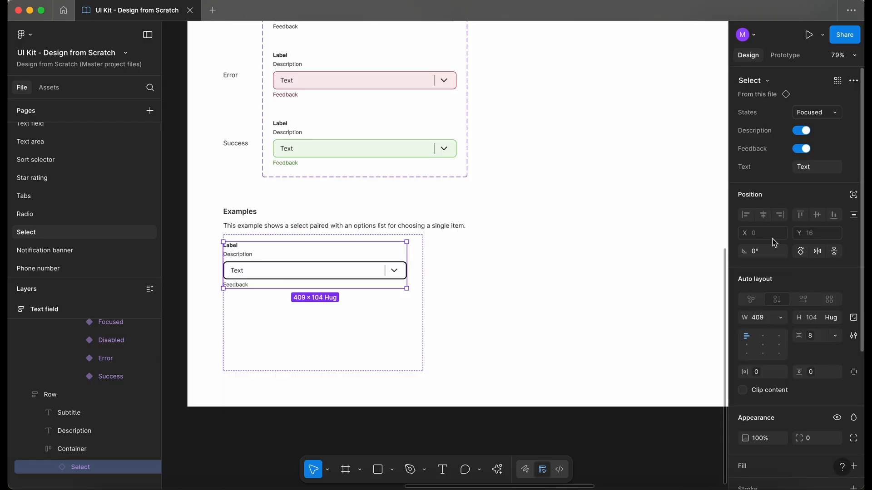
left_click(781, 318)
left_click(788, 346)
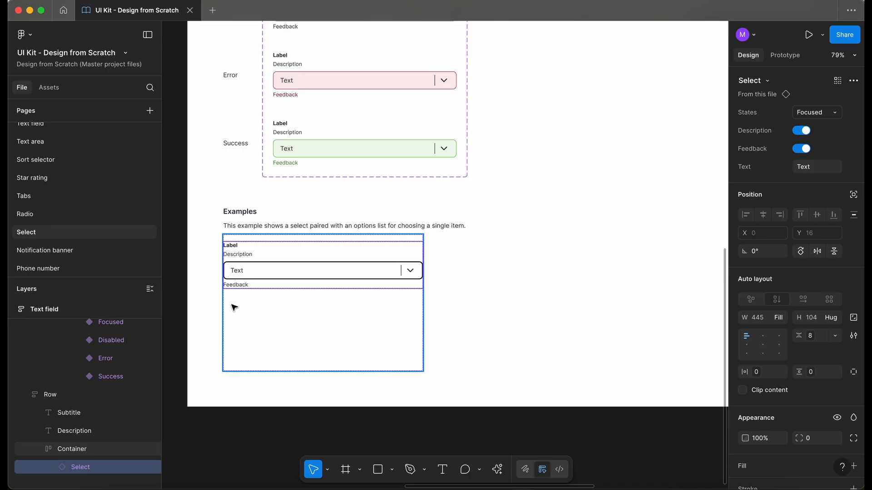
Search the assets for options and add the OptionsList component to the Examples container
scroll(232, 306, "left", 3)
scroll(231, 305, "down", 1)
left_click(49, 87)
type("opt")
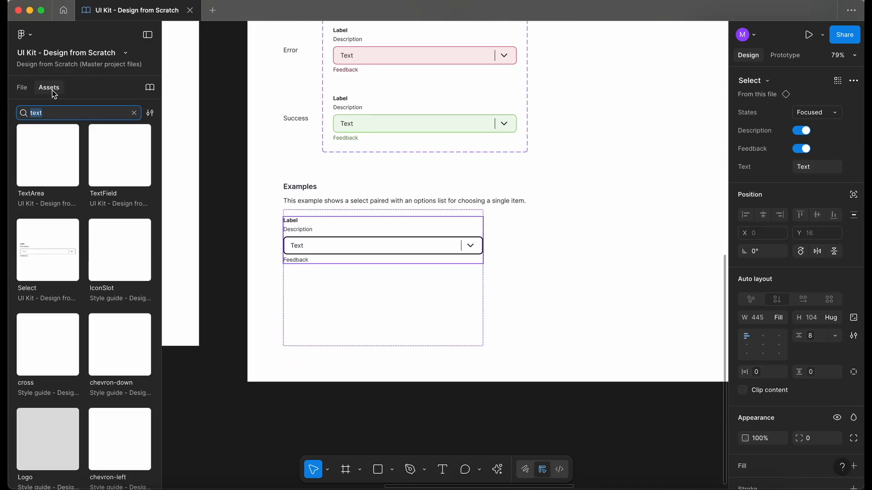
type("ions")
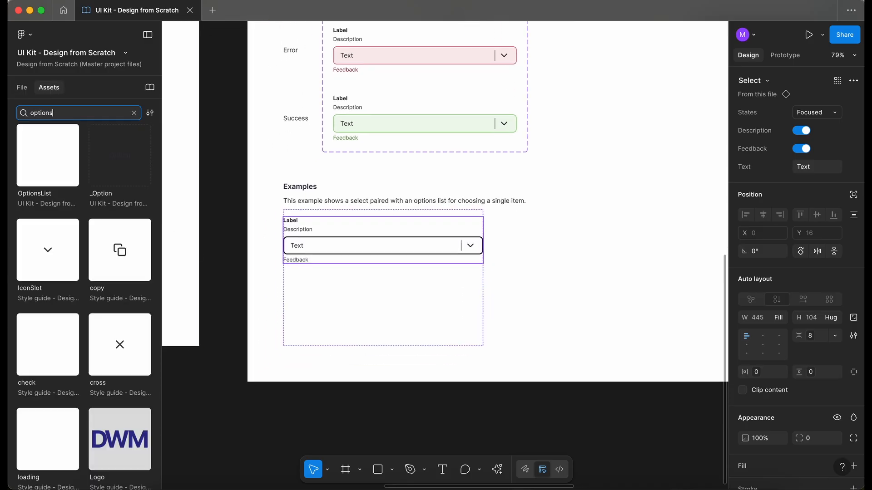
left_click_drag(46, 158, 353, 333)
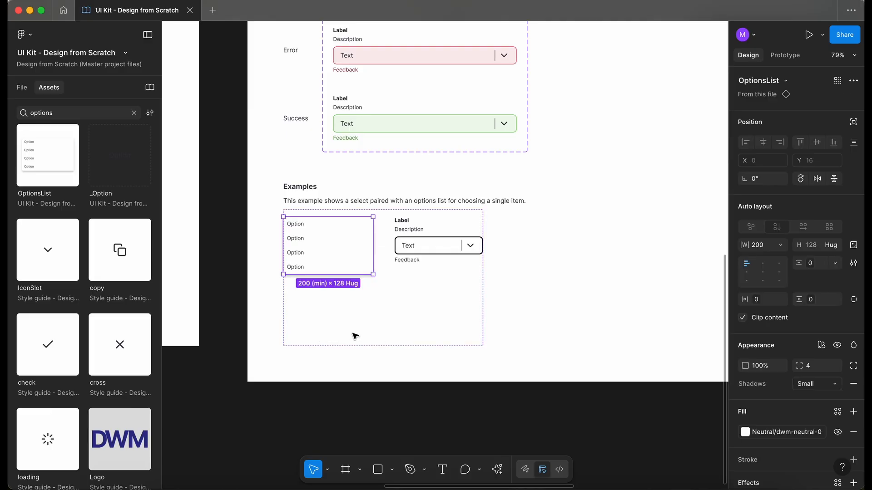
Switch the Examples container to vertical auto layout and apply a spacing variable to its gap
left_click(22, 87)
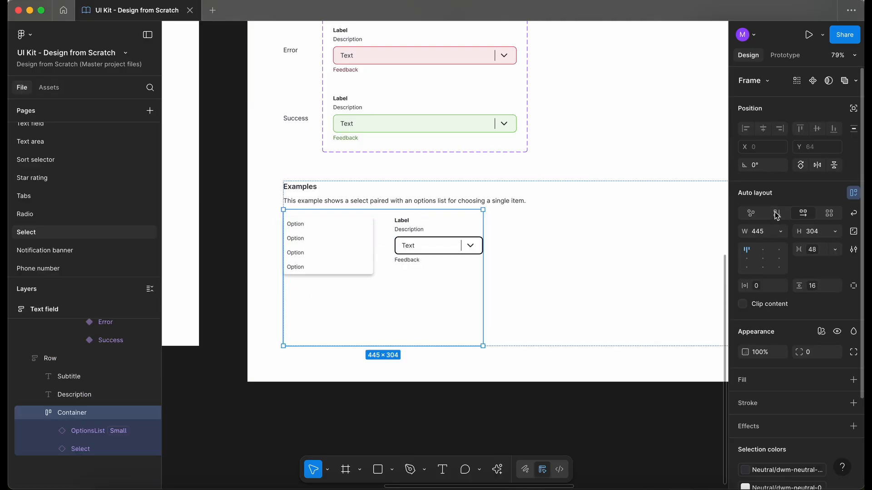
left_click(778, 215)
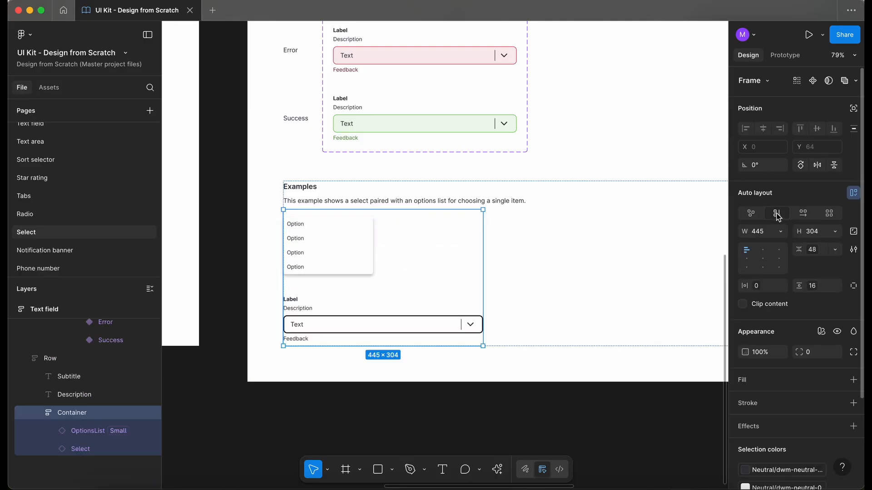
left_click(815, 251)
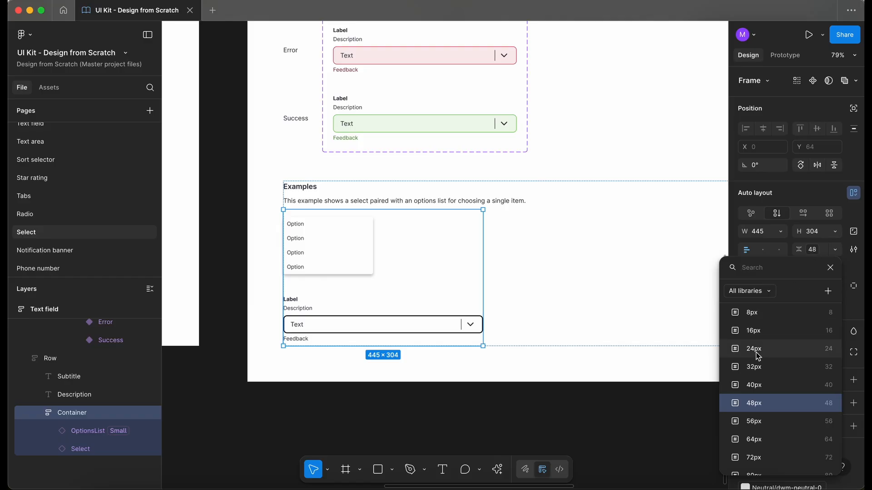
scroll(758, 357, "up", 2)
left_click(752, 332)
Move the OptionsList below the Select instance in the container
left_click(335, 253)
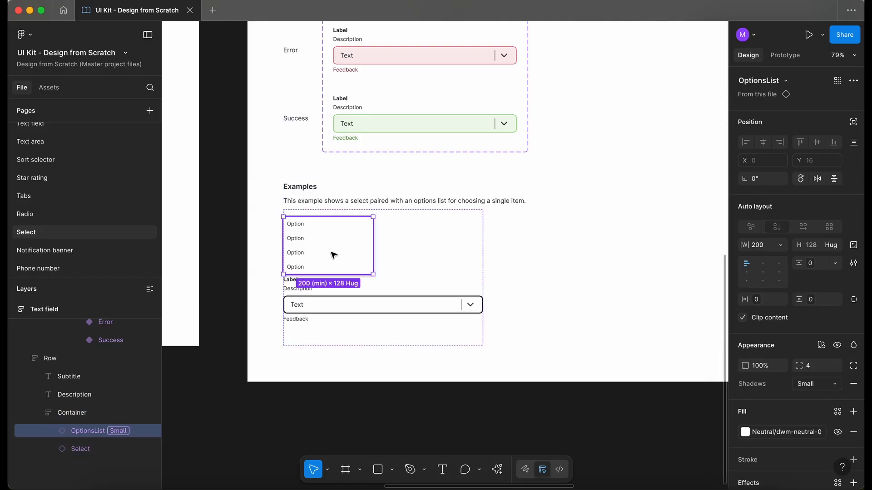
key("Down")
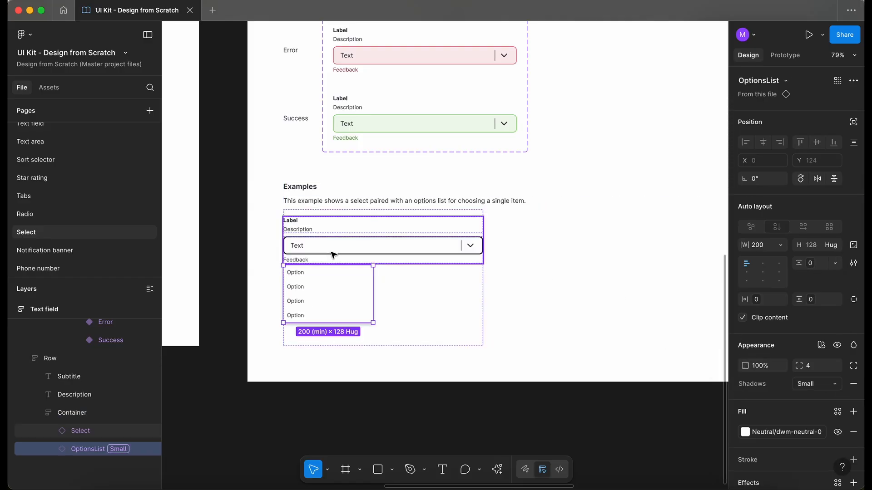
Set the OptionsList's width to fill the Examples container
left_click(779, 245)
left_click(797, 274)
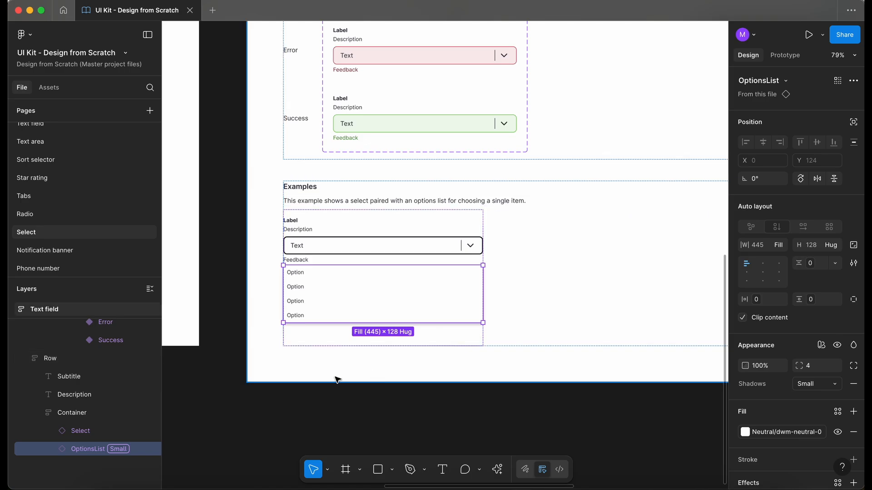
Select the Select instance in the Examples container and turn off its Feedback property
left_click(86, 431)
left_click(804, 151)
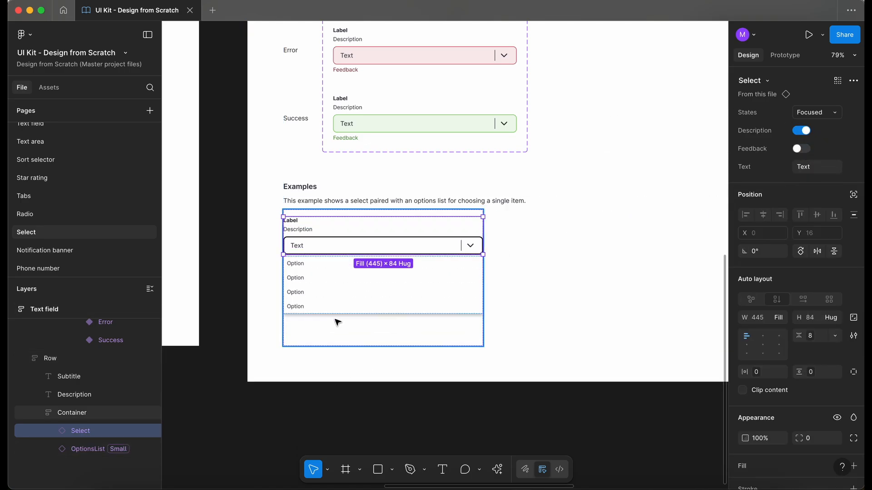
Drill into the Select instance's dropdown icon and swap chevron-down for chevron-up
scroll(338, 253, "up", 5)
scroll(338, 254, "up", 2)
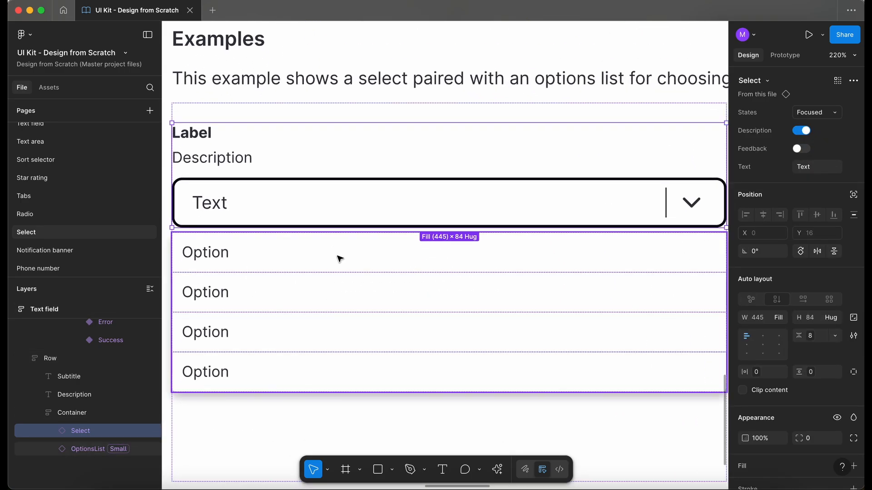
scroll(340, 259, "down", 3)
left_click(661, 363)
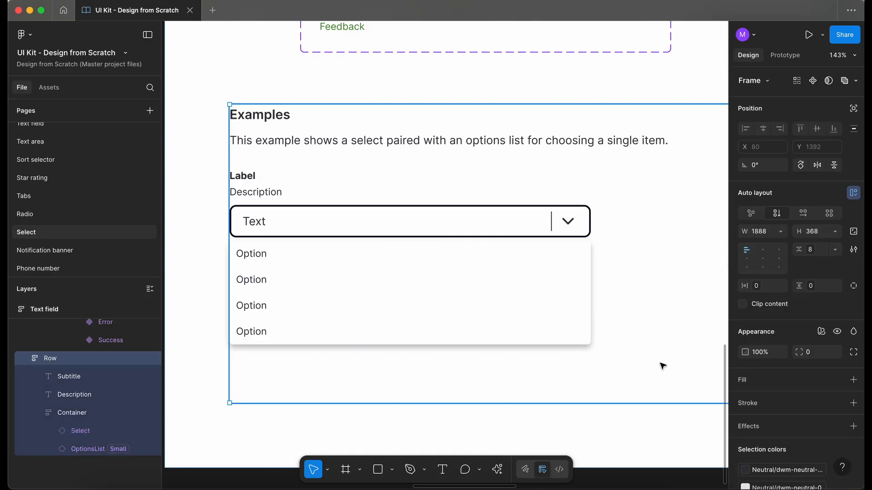
left_click(568, 222, "super")
scroll(590, 207, "down", 1)
left_click(622, 220)
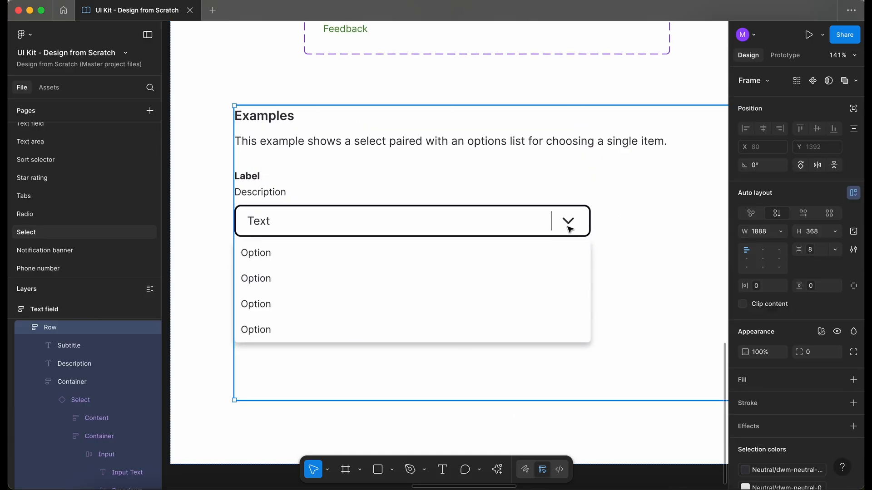
double_click(566, 226)
double_click(569, 218)
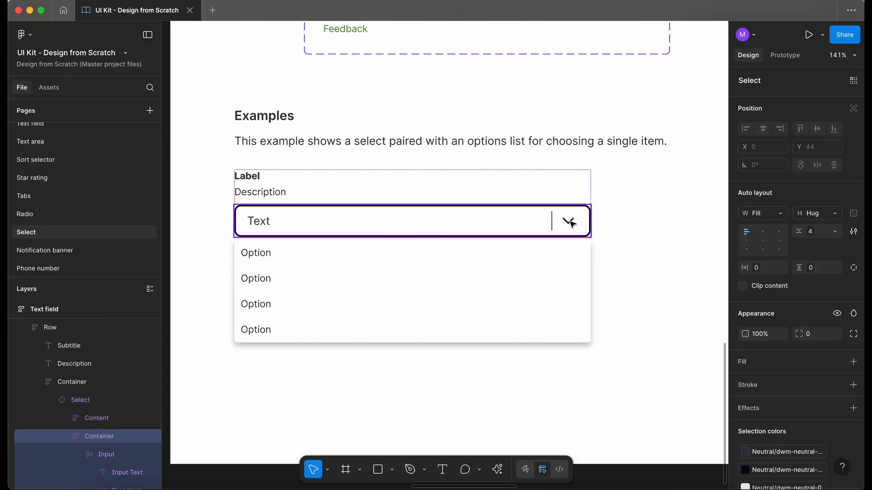
double_click(571, 224)
double_click(571, 223)
double_click(571, 224)
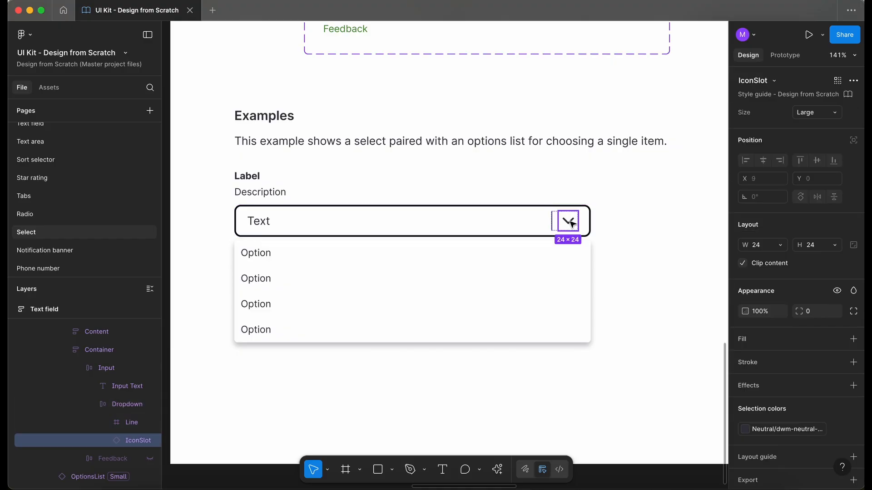
double_click(568, 222)
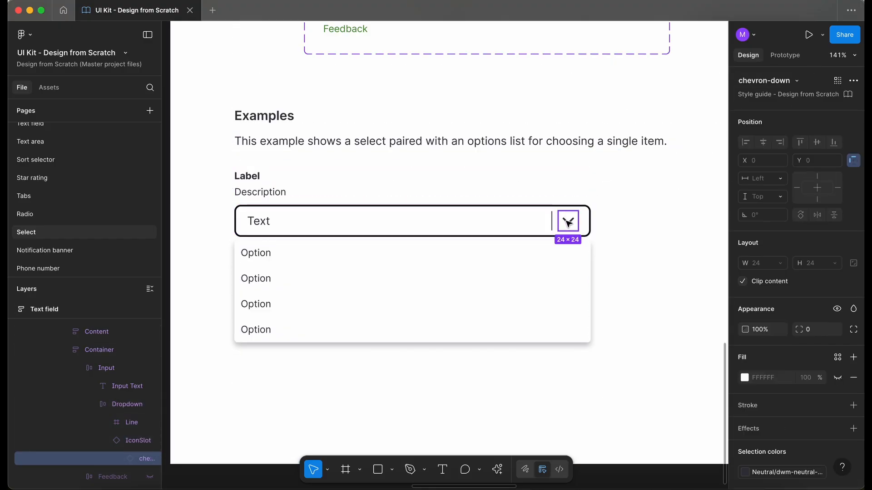
left_click(770, 80)
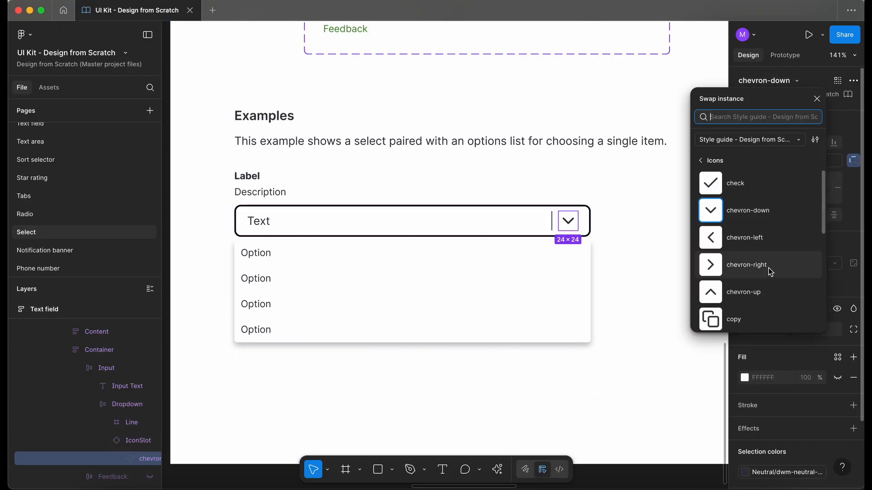
left_click(758, 292)
left_click(561, 279)
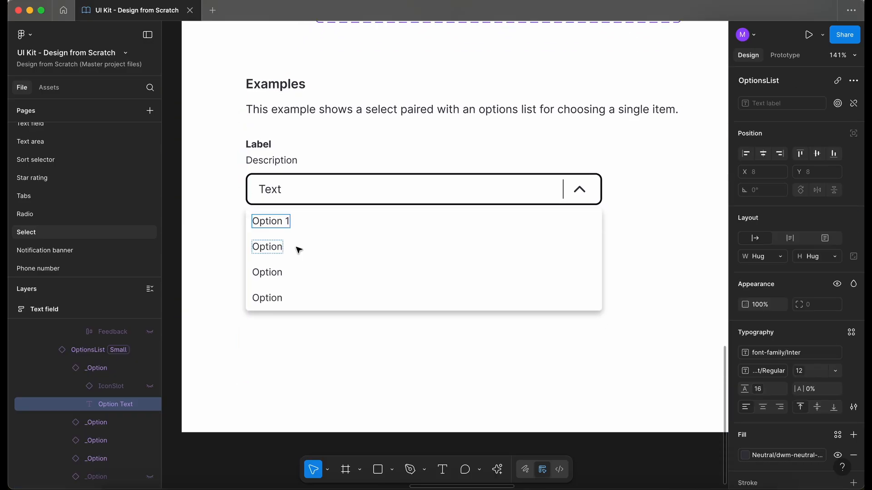
Number the options list items in the example as Option 1 to Option 4
left_click(275, 247)
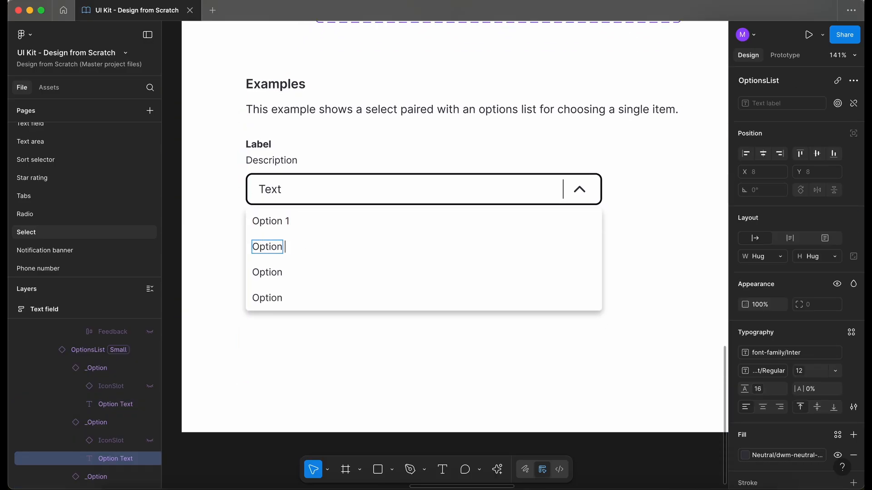
type("2")
left_click(275, 276)
type("3")
left_click(278, 300)
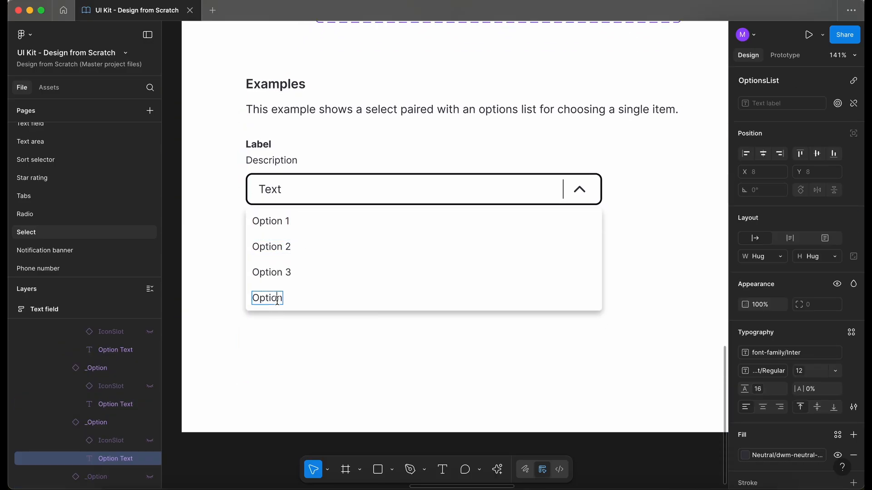
type("4")
left_click(317, 404)
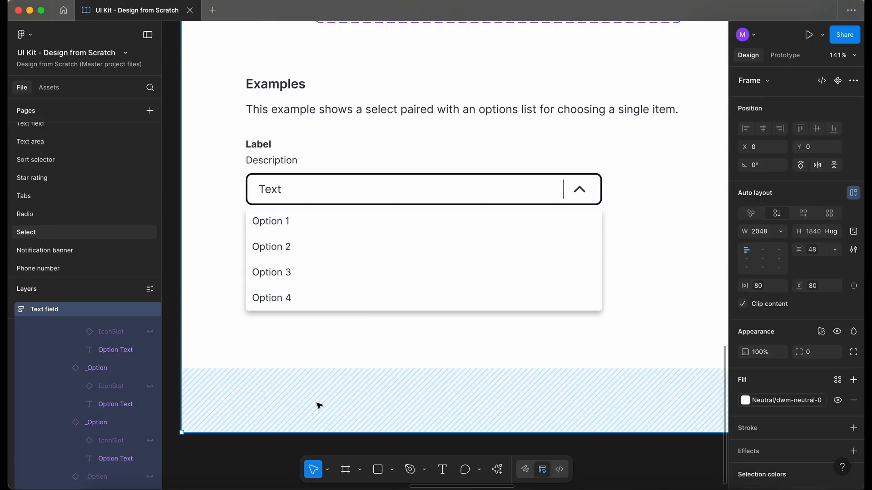
Delete the empty Testing frame beside the component page
scroll(317, 405, "down", 3)
left_click(362, 435)
scroll(363, 436, "down", 2)
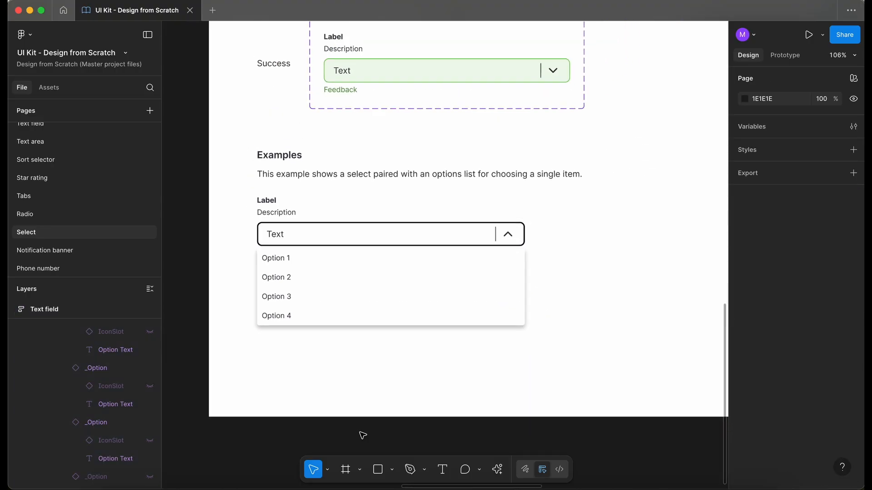
scroll(362, 436, "right", 1)
scroll(362, 436, "down", 1)
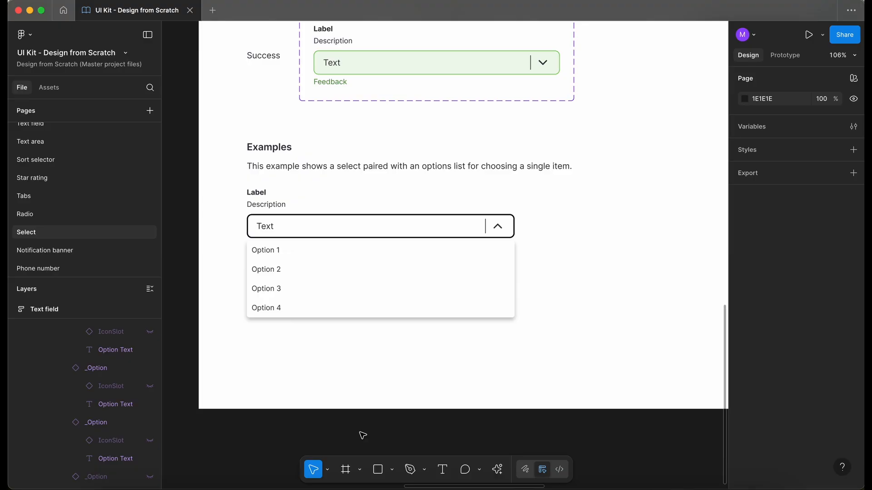
scroll(362, 436, "down", 5)
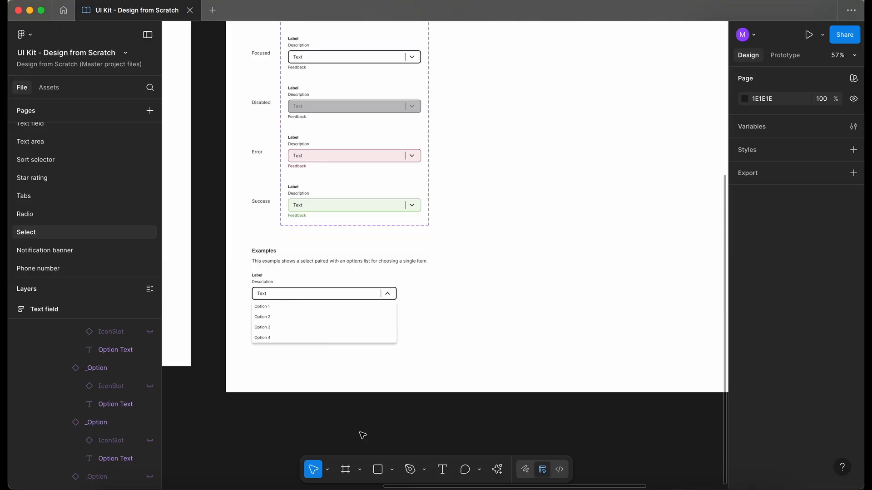
scroll(363, 436, "down", 1)
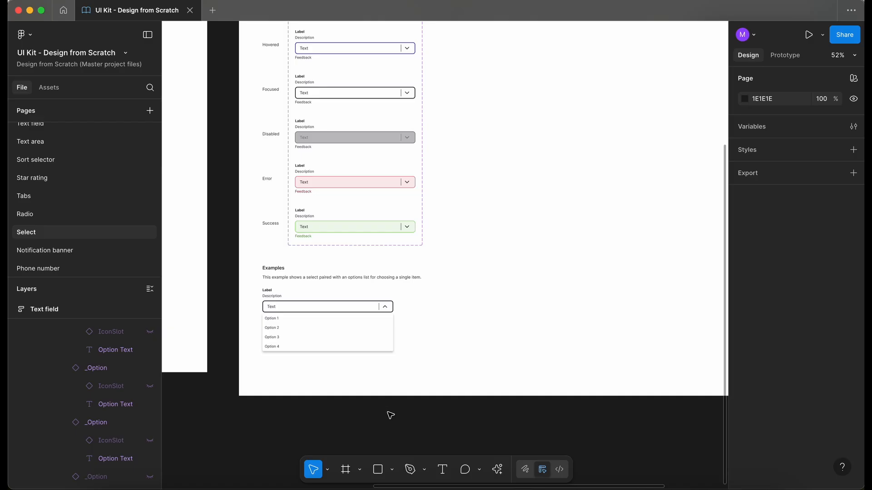
scroll(391, 415, "down", 3)
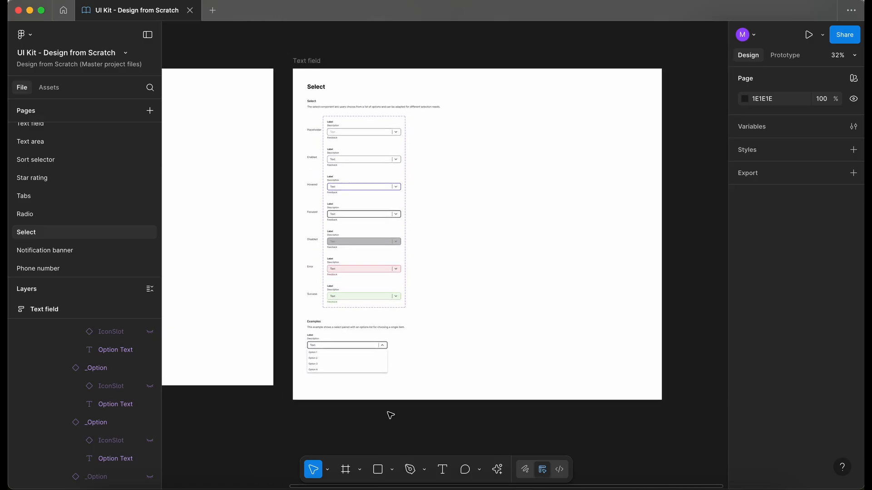
scroll(390, 415, "up", 1)
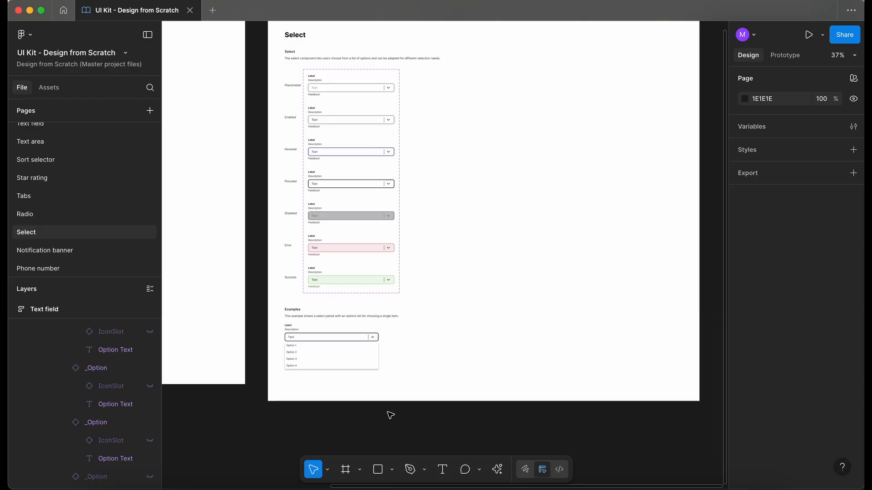
scroll(390, 415, "down", 5)
left_click(212, 208)
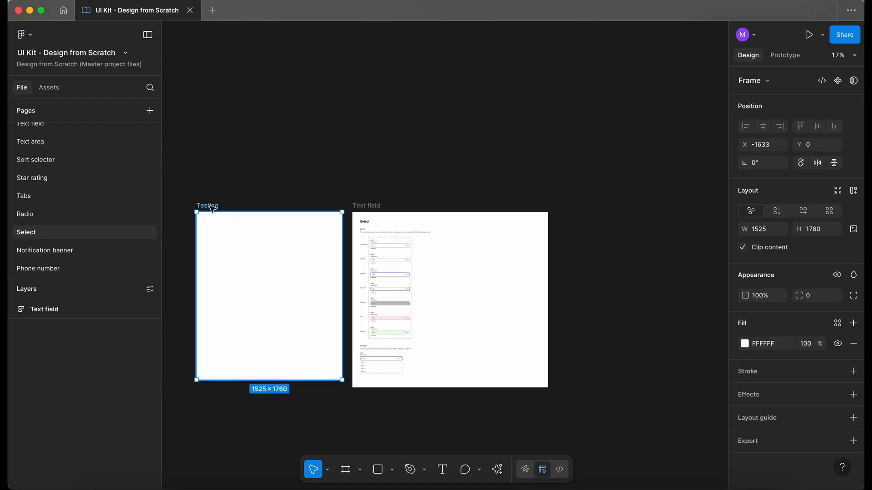
key("Delete")
Rename the Text field page frame to Select
key("shift+1")
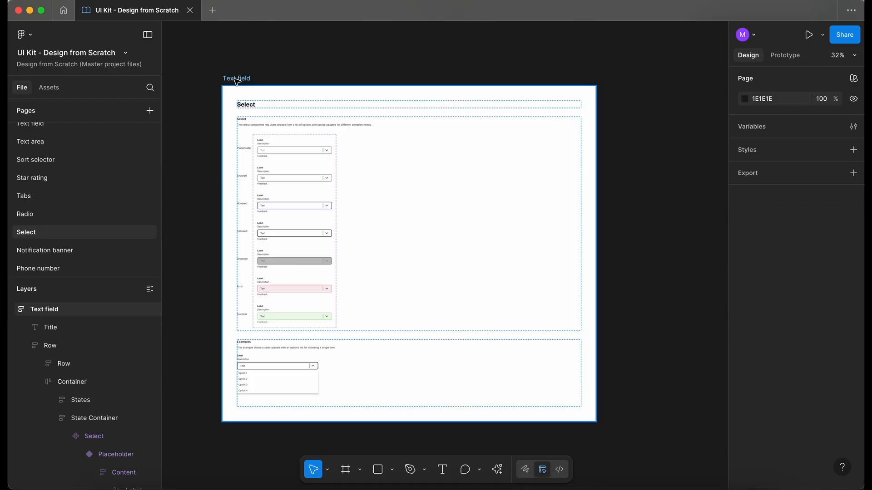
double_click(235, 79)
type("See")
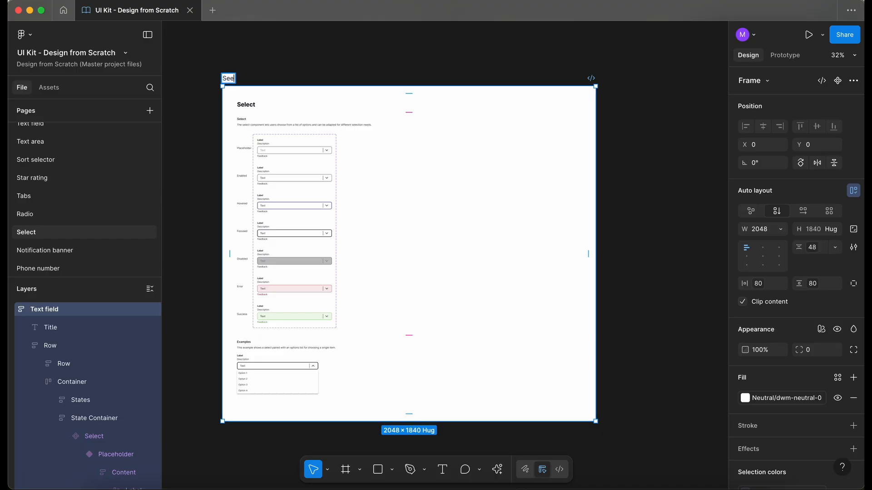
type("lect")
left_click(286, 64)
left_click(232, 80)
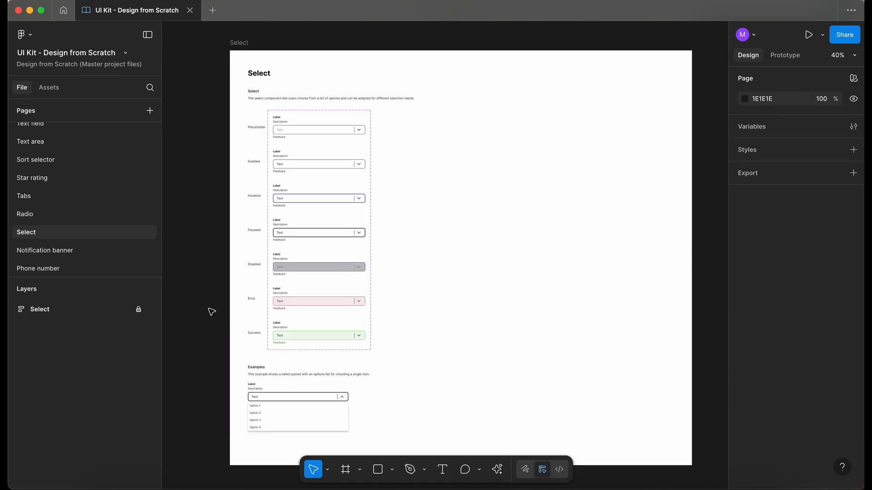
Publish the library with the description "Added a select component to our UI kit"
scroll(211, 312, "down", 2)
scroll(211, 312, "left", 1)
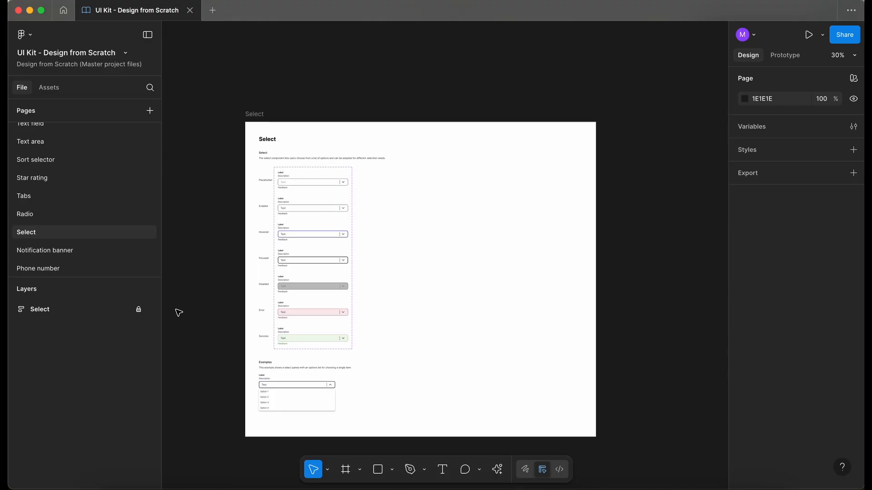
left_click(49, 88)
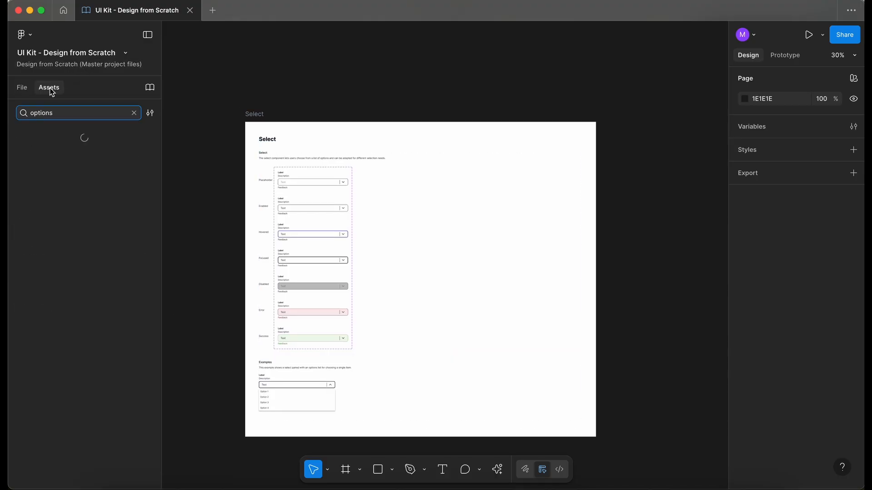
left_click(153, 88)
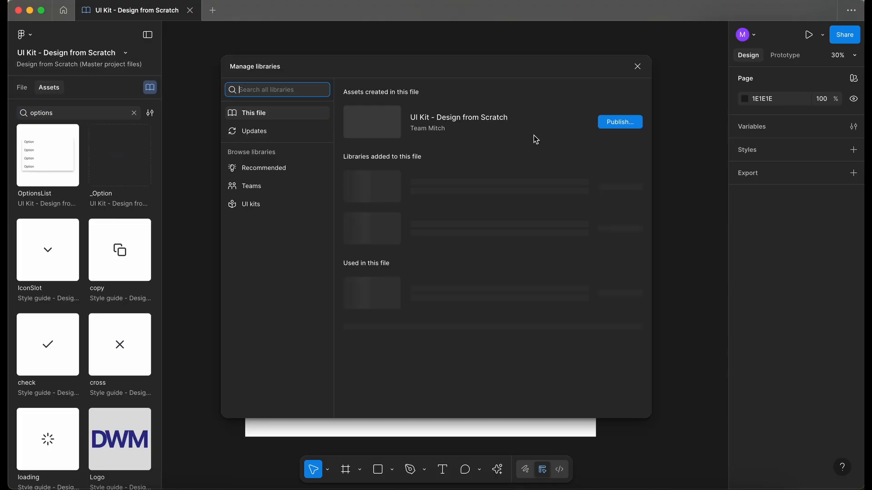
left_click(629, 125)
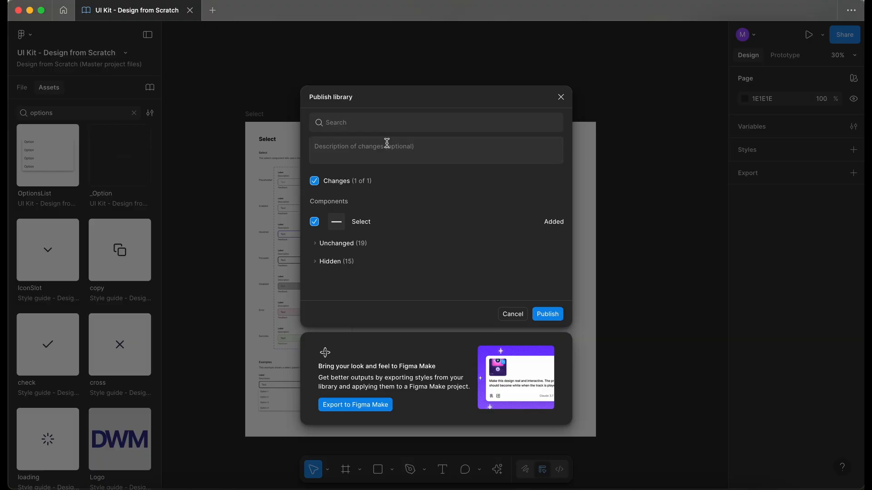
left_click(369, 150)
type("Added a select component to our UI kit.")
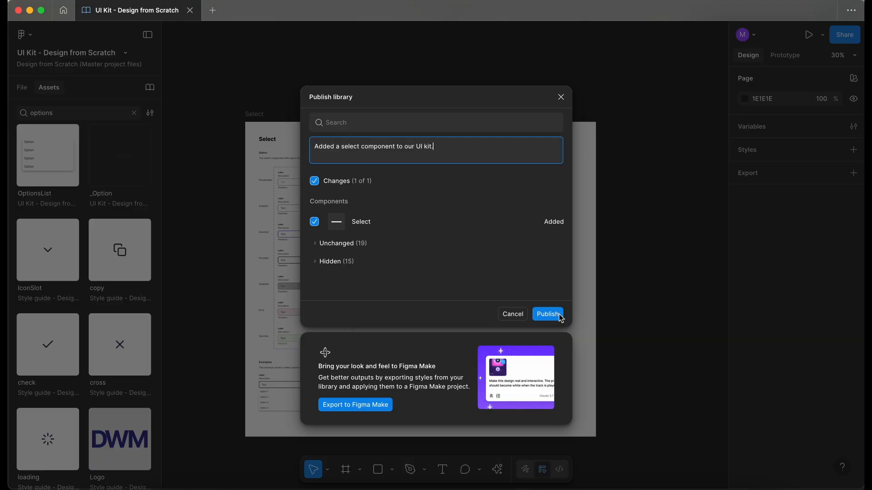
left_click(553, 317)
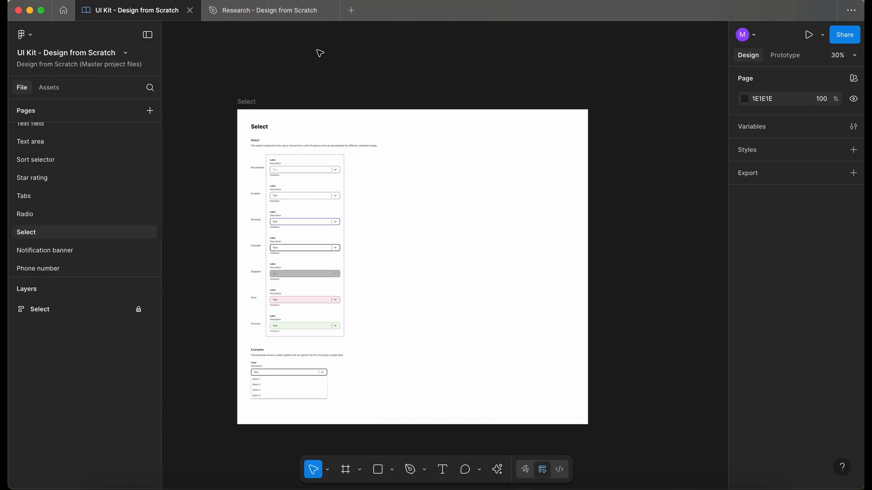
Switch to the Research file, open its Wireframes page and examine the contact form wireframe
left_click(288, 15)
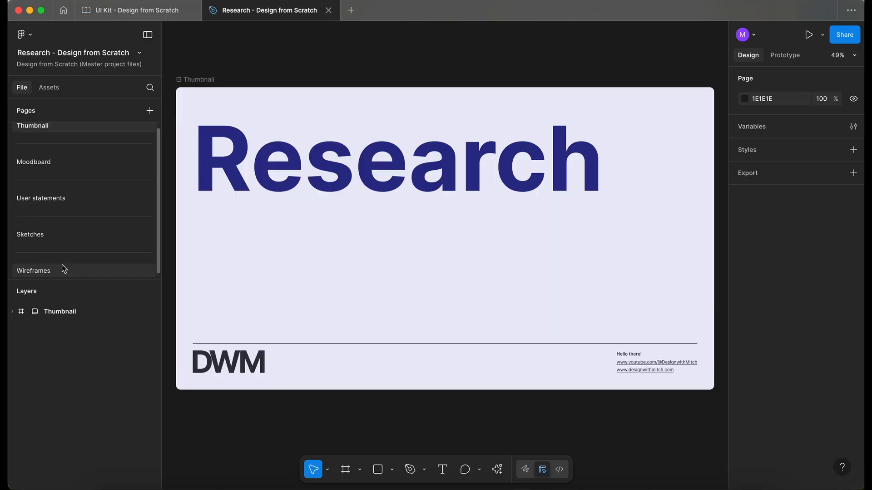
left_click(61, 268)
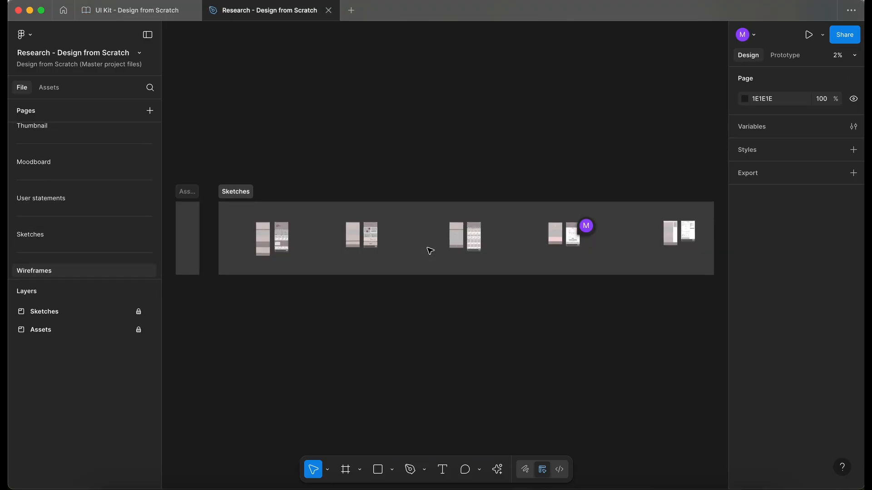
scroll(429, 250, "up", 5)
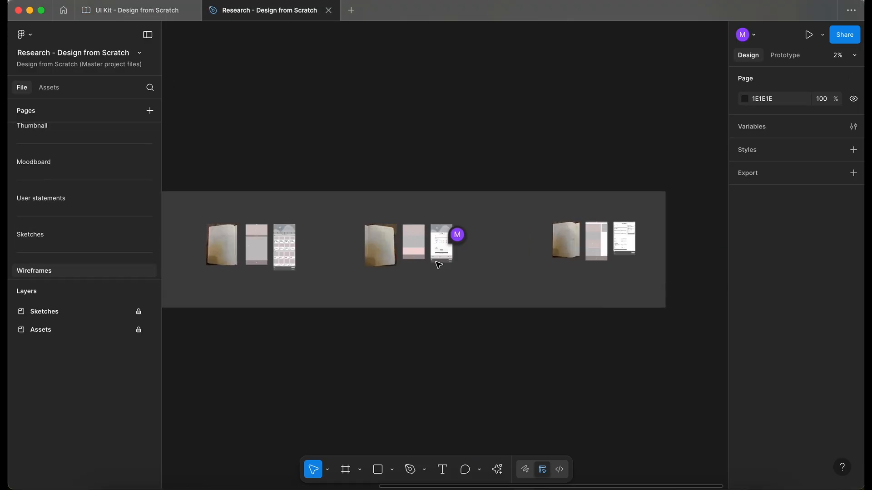
scroll(438, 265, "up", 5)
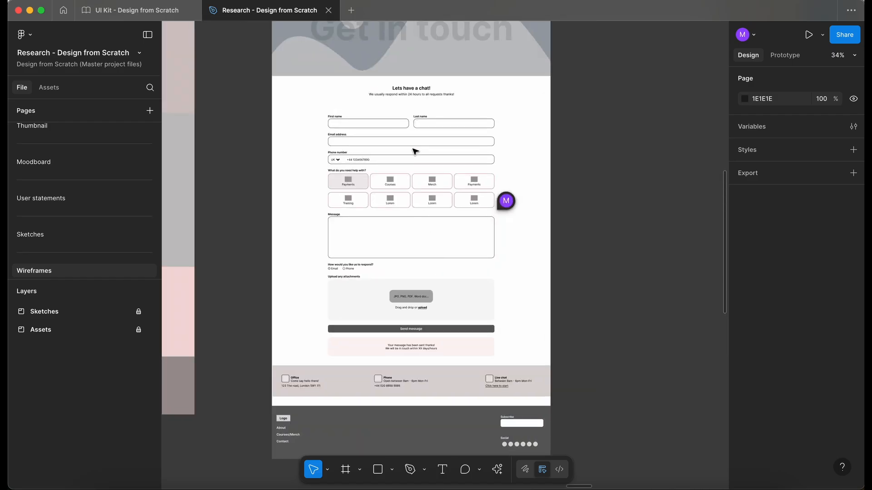
scroll(414, 150, "up", 3)
scroll(425, 143, "up", 3)
scroll(426, 145, "down", 3)
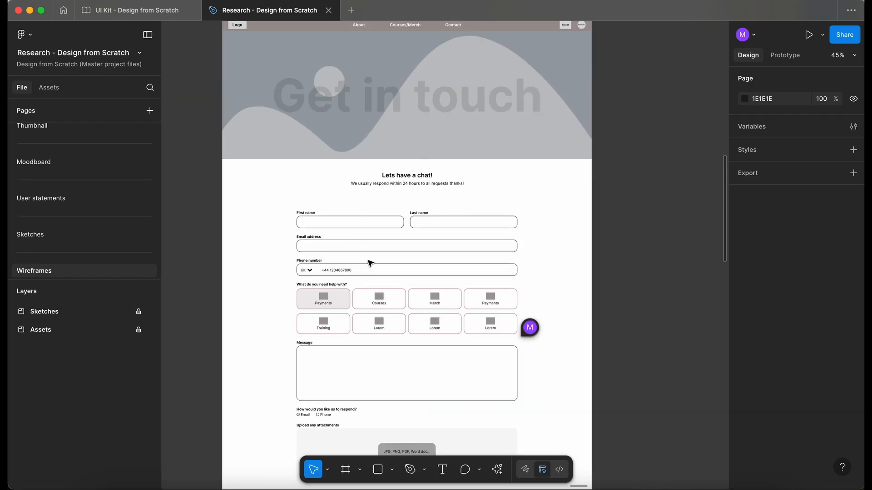
scroll(350, 250, "down", 1)
scroll(350, 250, "down", 3)
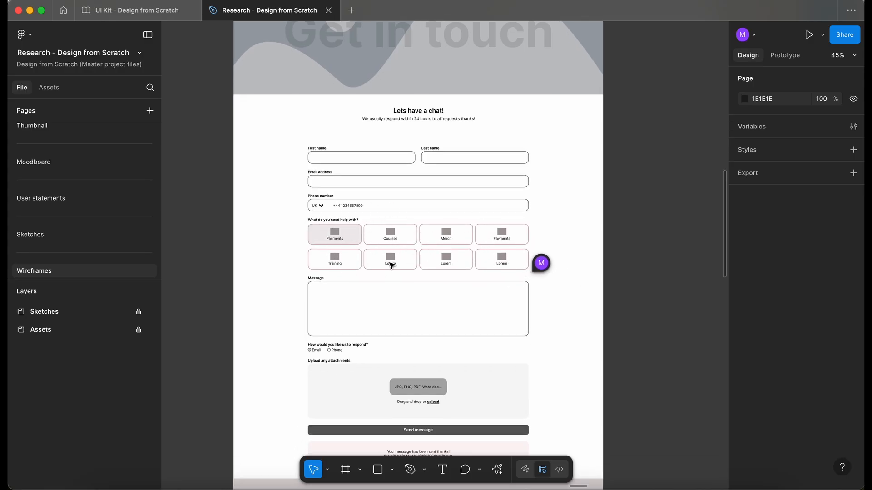
Examine the contact form's lower sections, from the help options and message field down to the footer
scroll(388, 247, "down", 3)
scroll(388, 247, "right", 2)
scroll(331, 247, "down", 3)
scroll(331, 247, "right", 1)
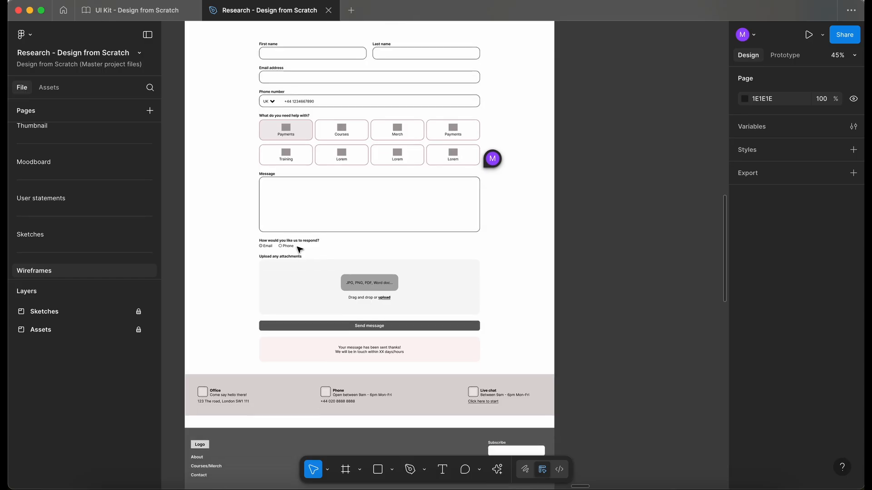
scroll(323, 286, "up", 3)
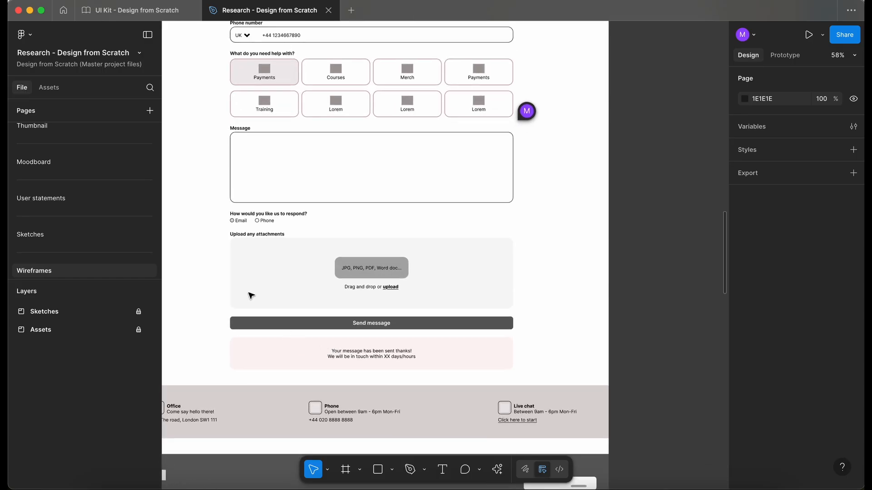
scroll(251, 296, "down", 3)
scroll(276, 263, "down", 3)
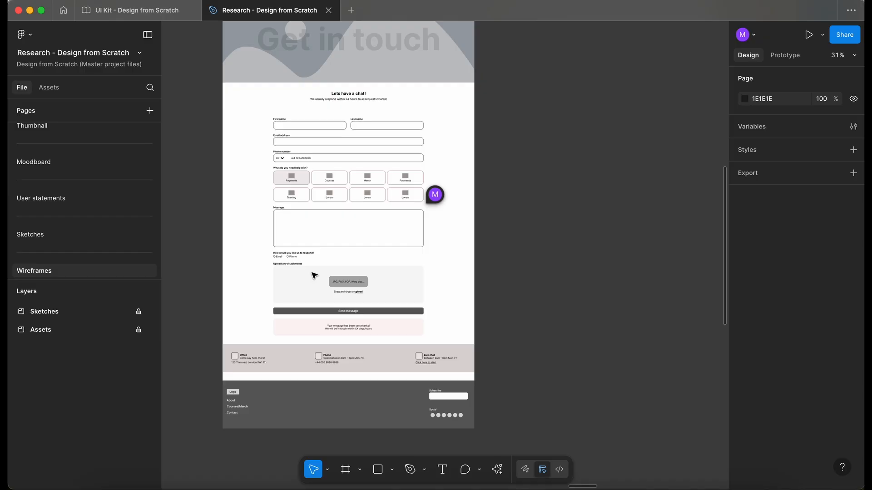
scroll(312, 272, "down", 2)
Examine the Checkout wireframe's contact, billing, delivery, order summary and payment information sections
scroll(371, 227, "right", 10)
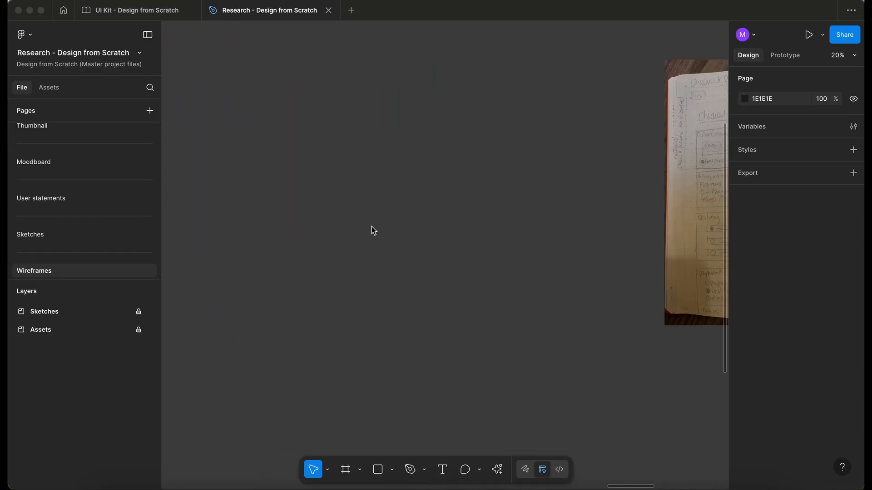
scroll(371, 227, "right", 15)
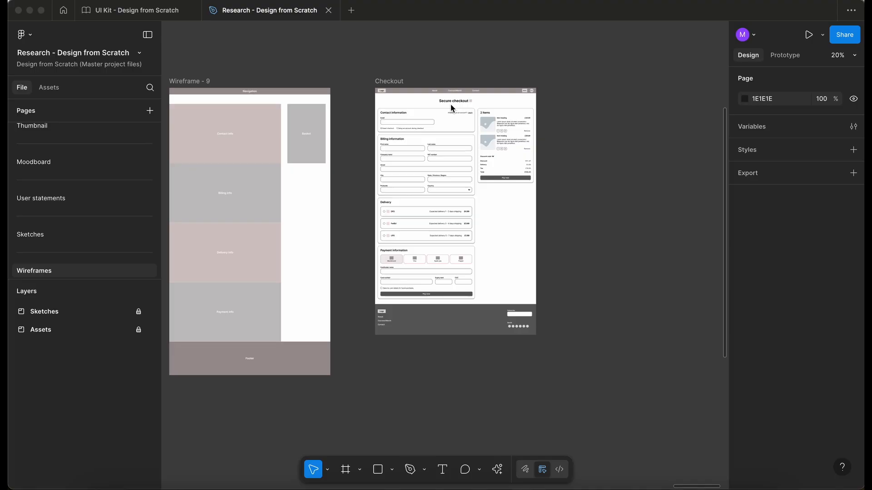
scroll(442, 119, "up", 5)
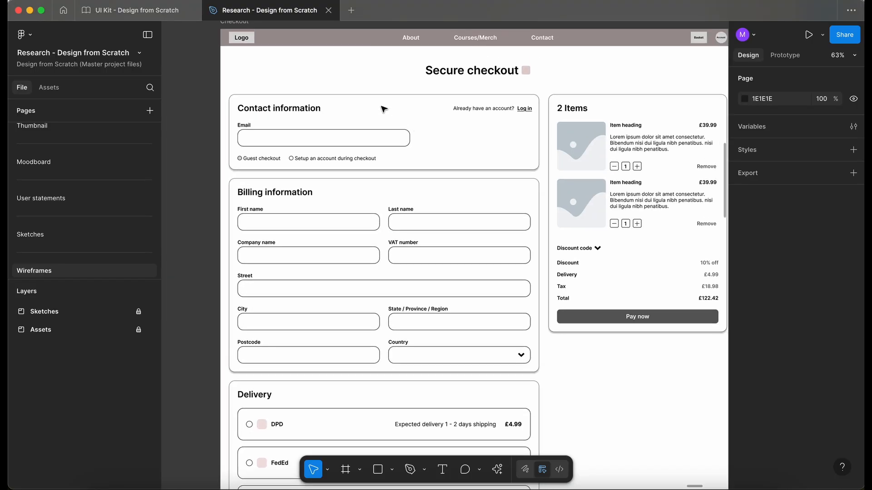
scroll(380, 110, "up", 3)
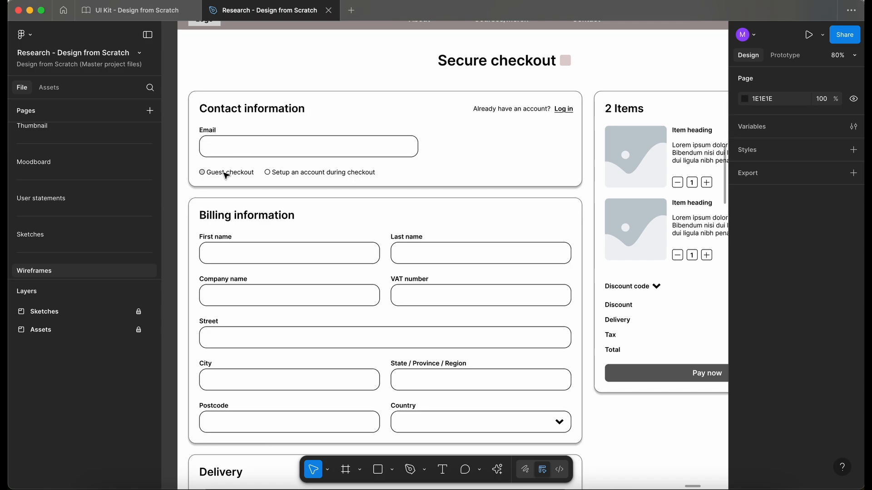
scroll(276, 177, "down", 2)
scroll(275, 176, "down", 2)
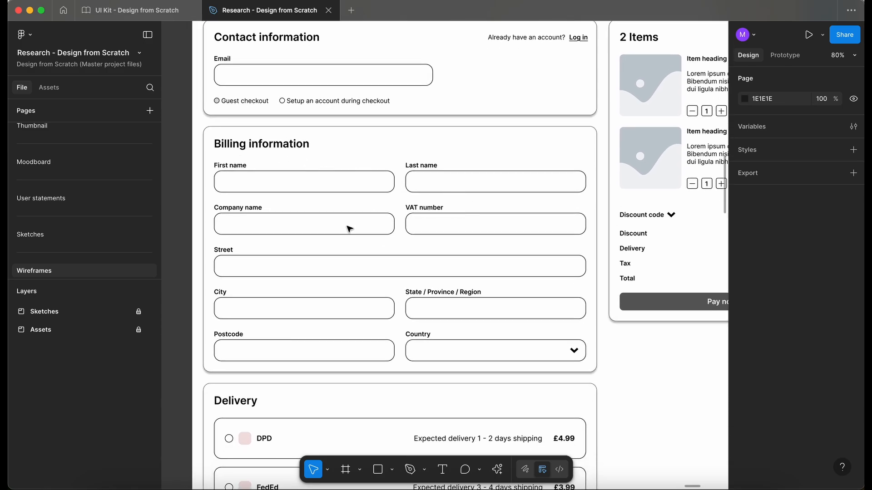
scroll(477, 278, "down", 3)
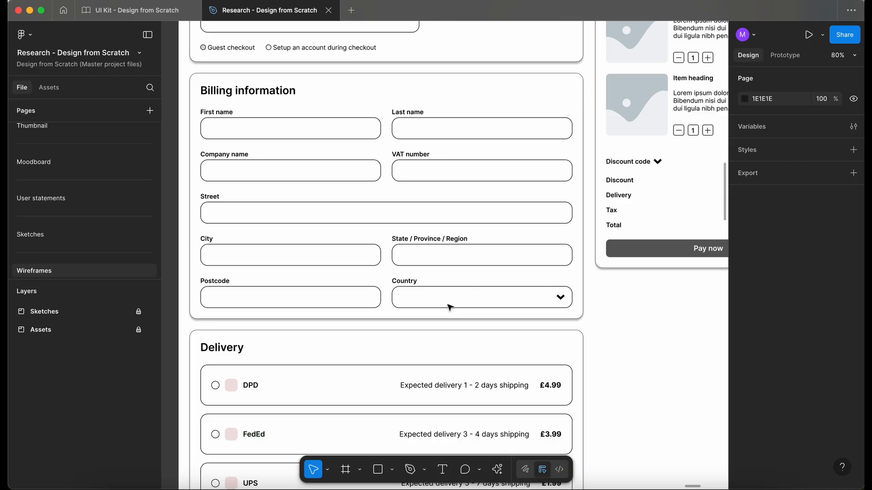
scroll(448, 308, "down", 2)
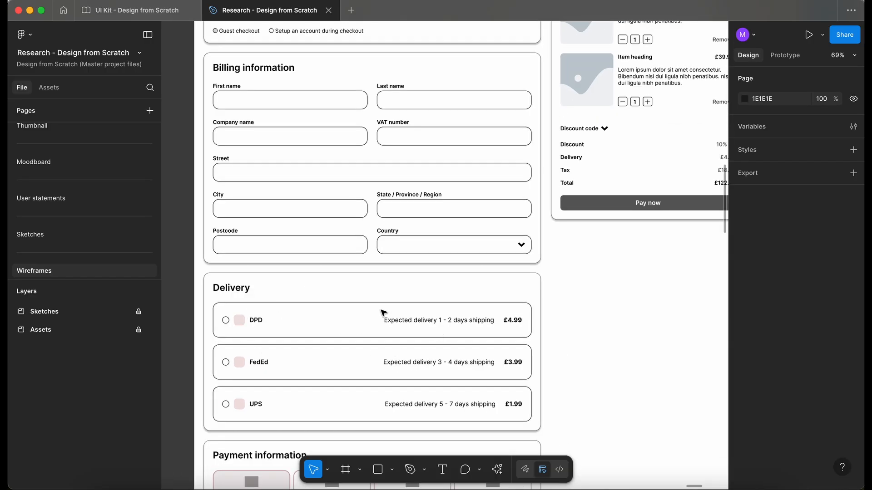
scroll(383, 313, "down", 5)
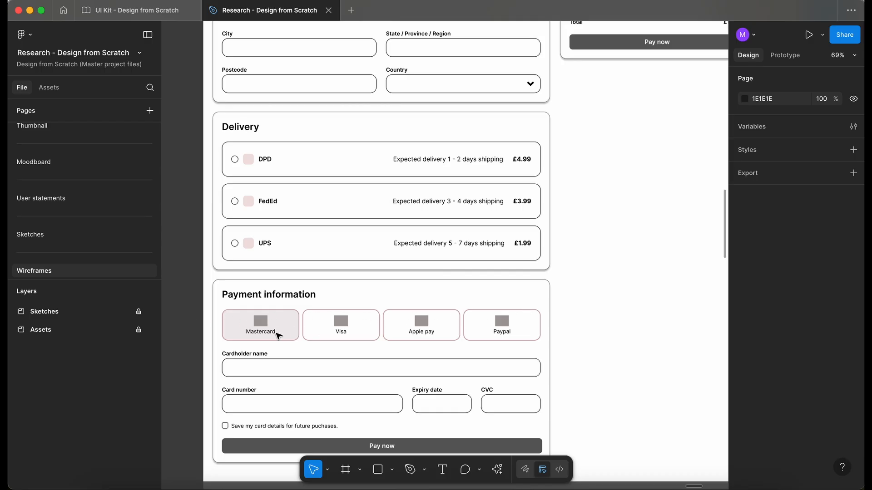
scroll(278, 335, "down", 3)
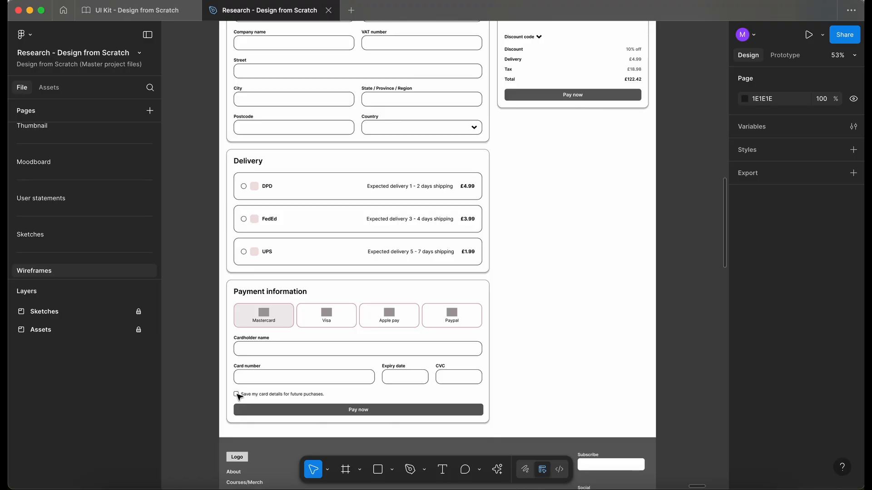
scroll(237, 394, "up", 5)
scroll(253, 395, "down", 2)
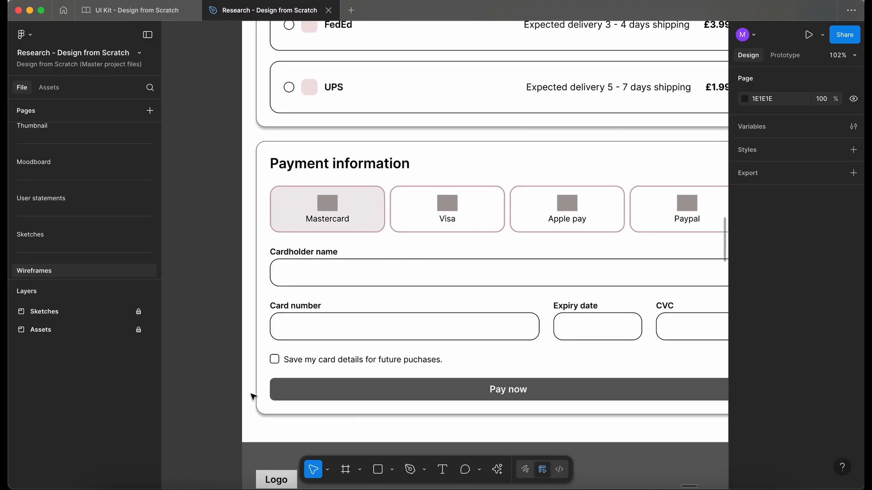
scroll(253, 397, "up", 1)
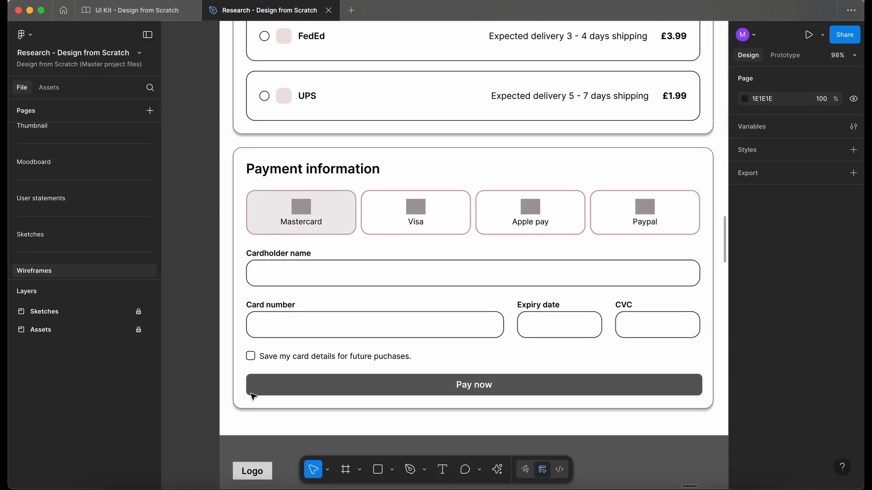
scroll(443, 74, "down", 5)
scroll(443, 73, "up", 4)
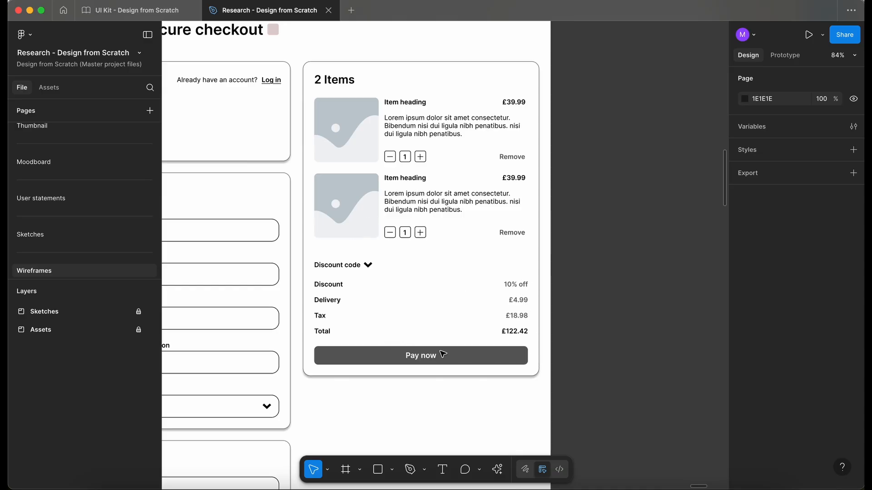
scroll(443, 355, "down", 3)
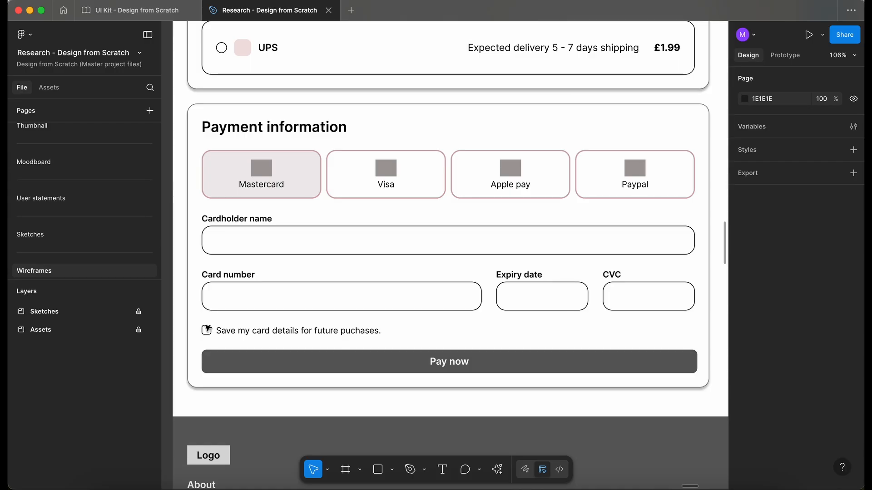
scroll(191, 354, "left", 3)
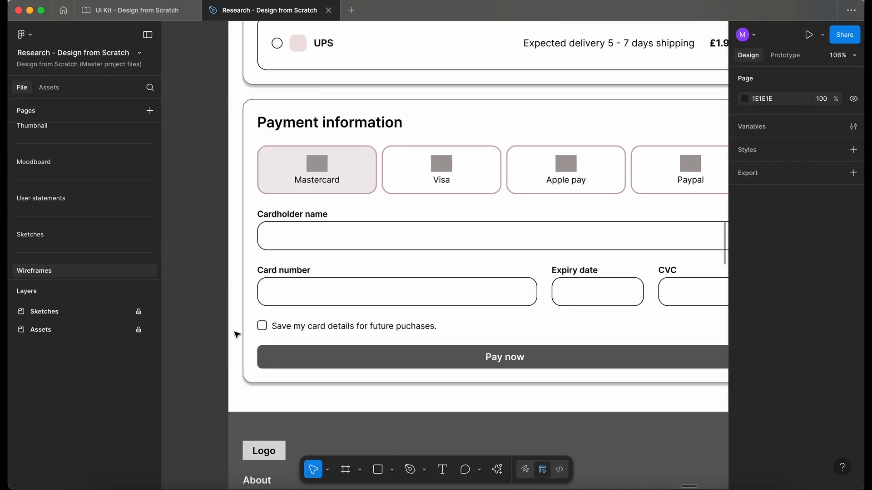